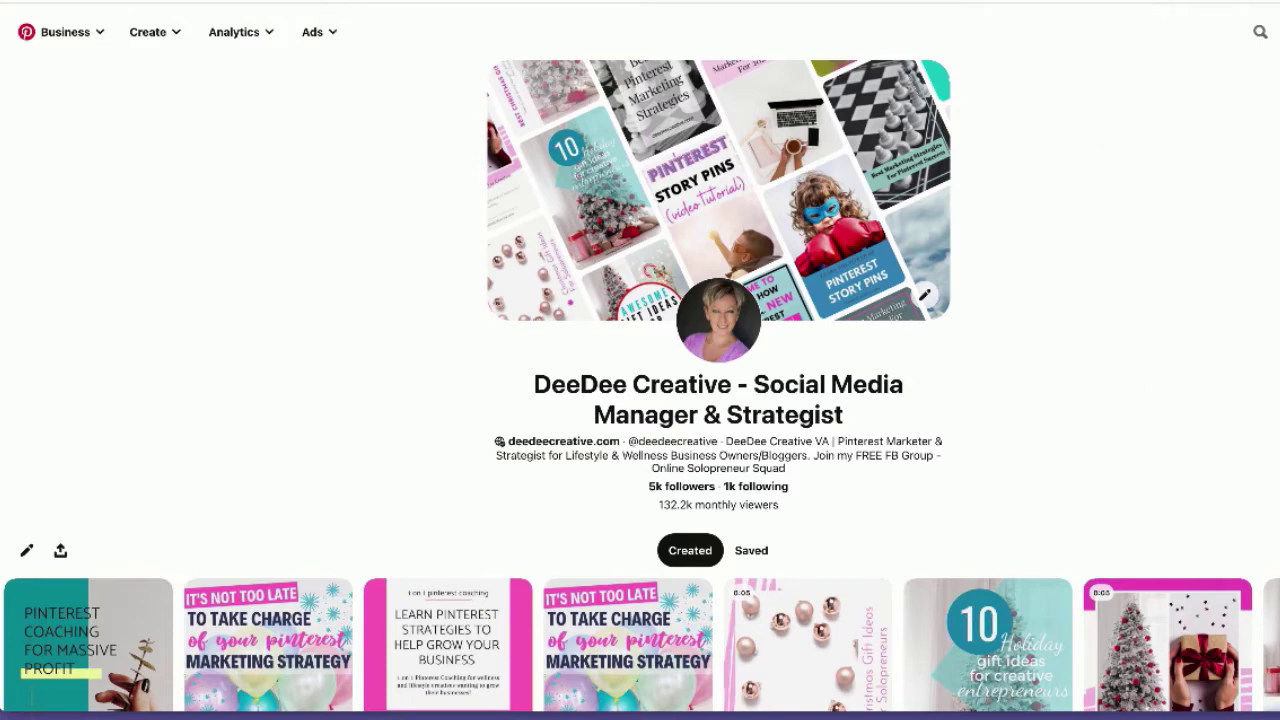
Look through the created pins on the Pinterest business profile, comparing their designs and statistics.
{"action": "scroll", "coordinate": [640, 400], "scroll_direction": "down", "scroll_amount": 3}
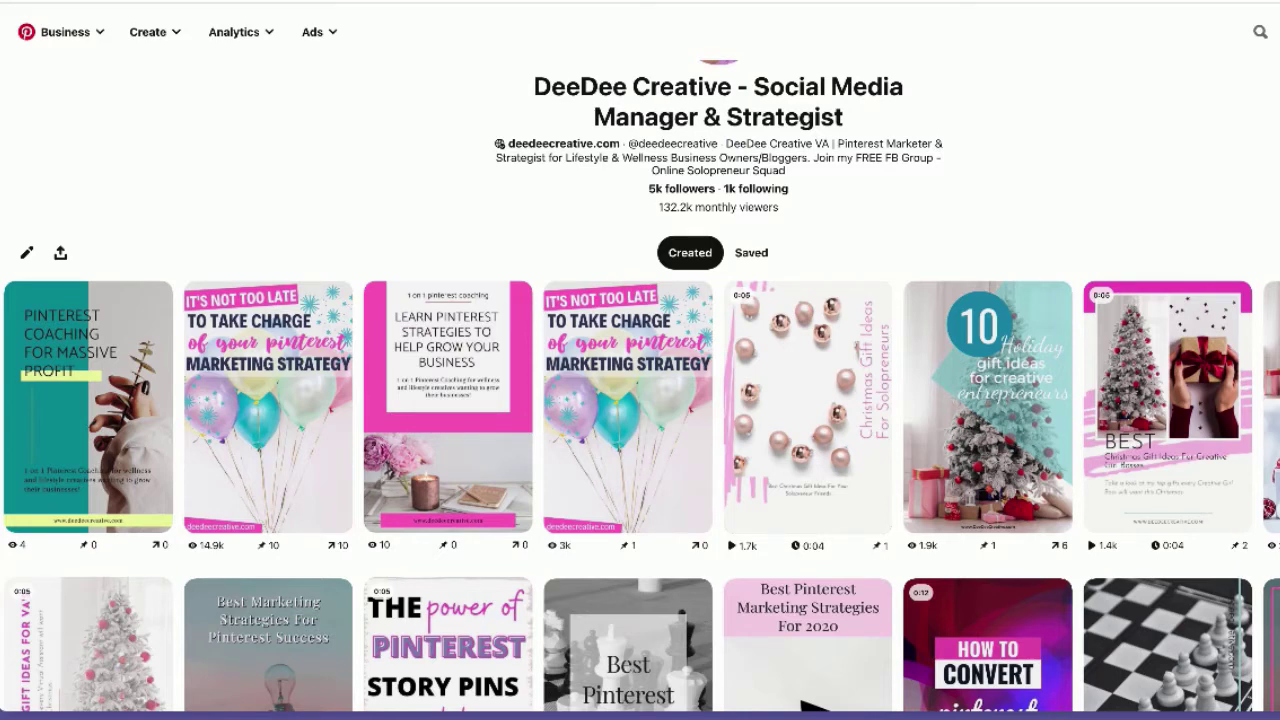
{"action": "scroll", "coordinate": [1083, 205], "scroll_direction": "down", "scroll_amount": 2}
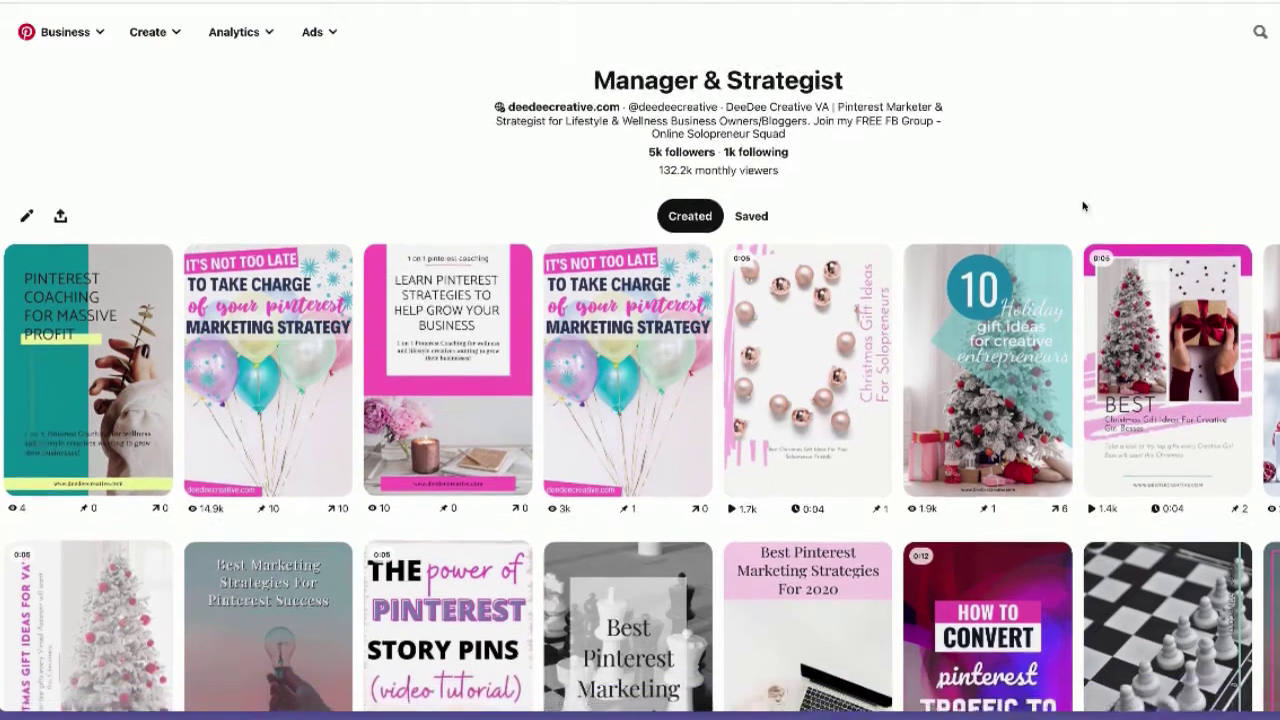
{"action": "scroll", "coordinate": [1083, 205], "scroll_direction": "down", "scroll_amount": 4}
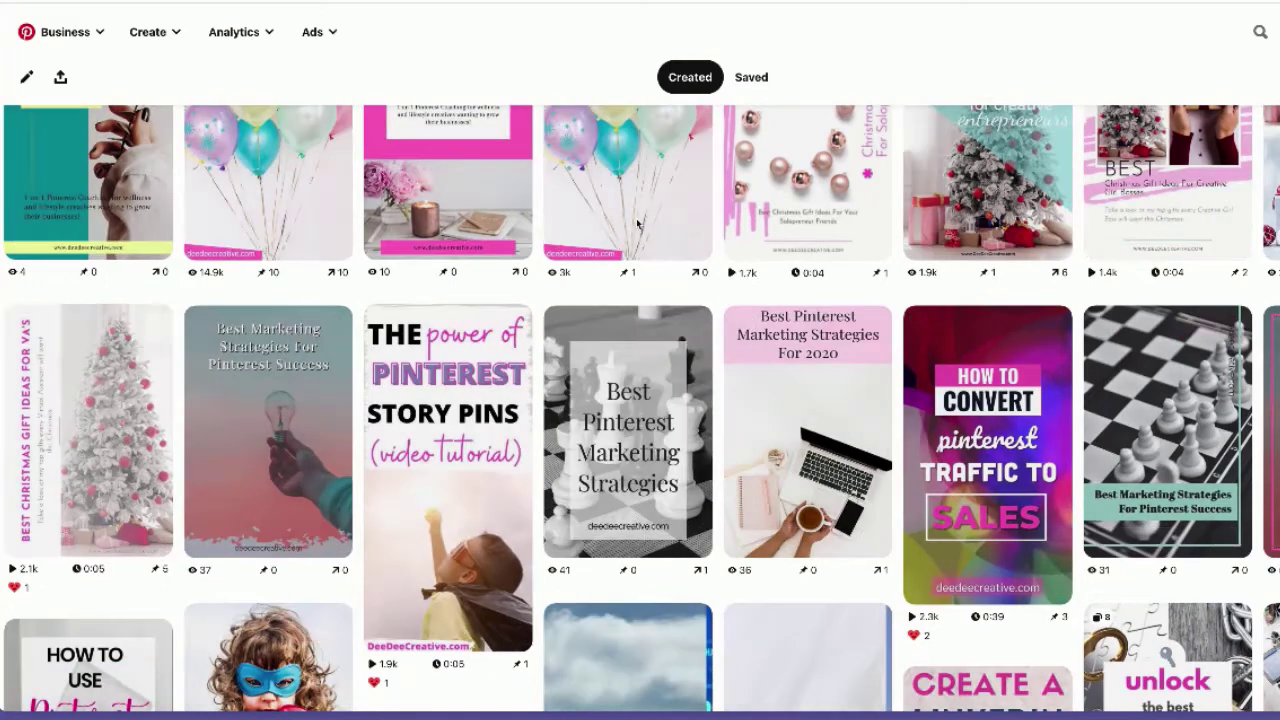
{"action": "scroll", "coordinate": [673, 318], "scroll_direction": "down", "scroll_amount": 3}
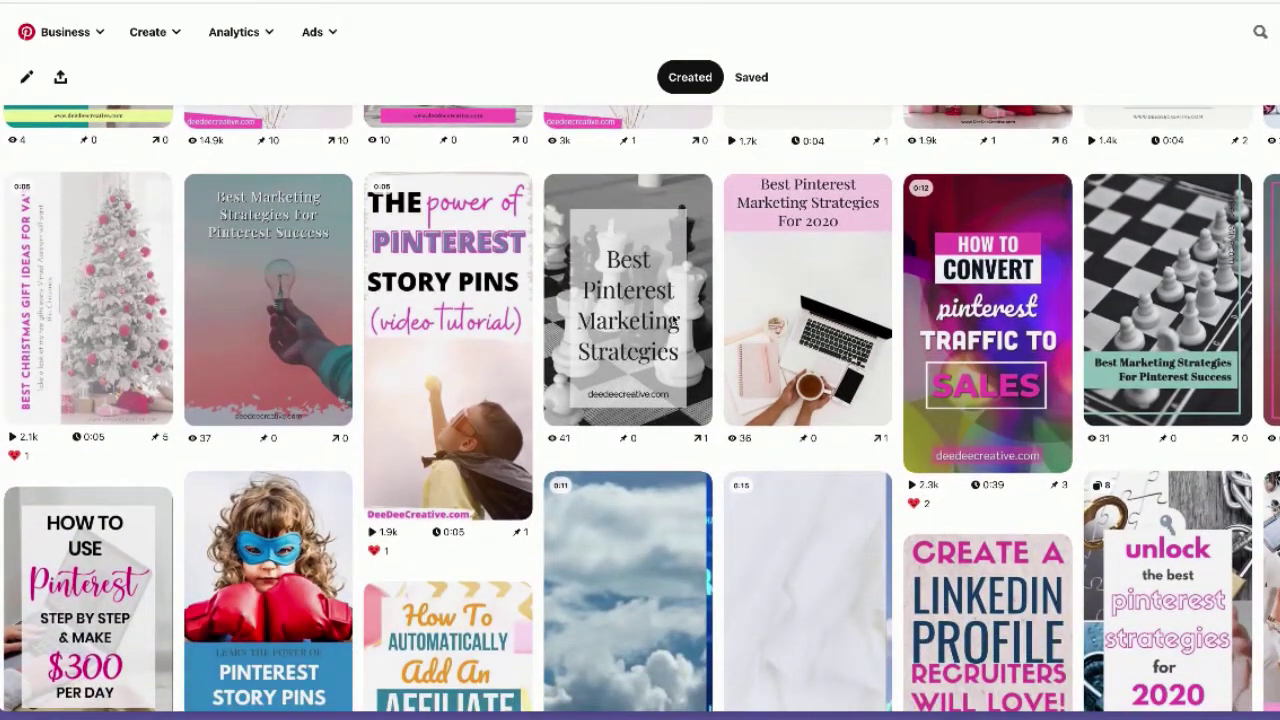
{"action": "scroll", "coordinate": [673, 318], "scroll_direction": "down", "scroll_amount": 1}
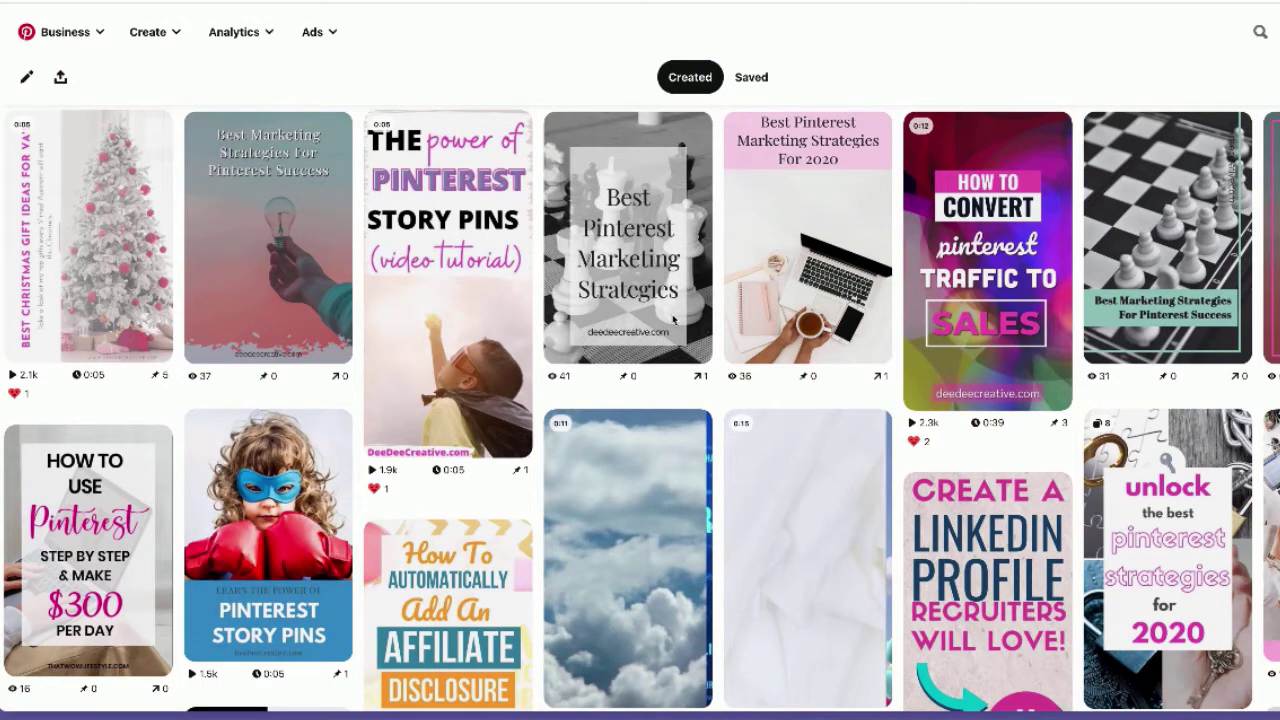
{"action": "scroll", "coordinate": [672, 318], "scroll_direction": "down", "scroll_amount": 1}
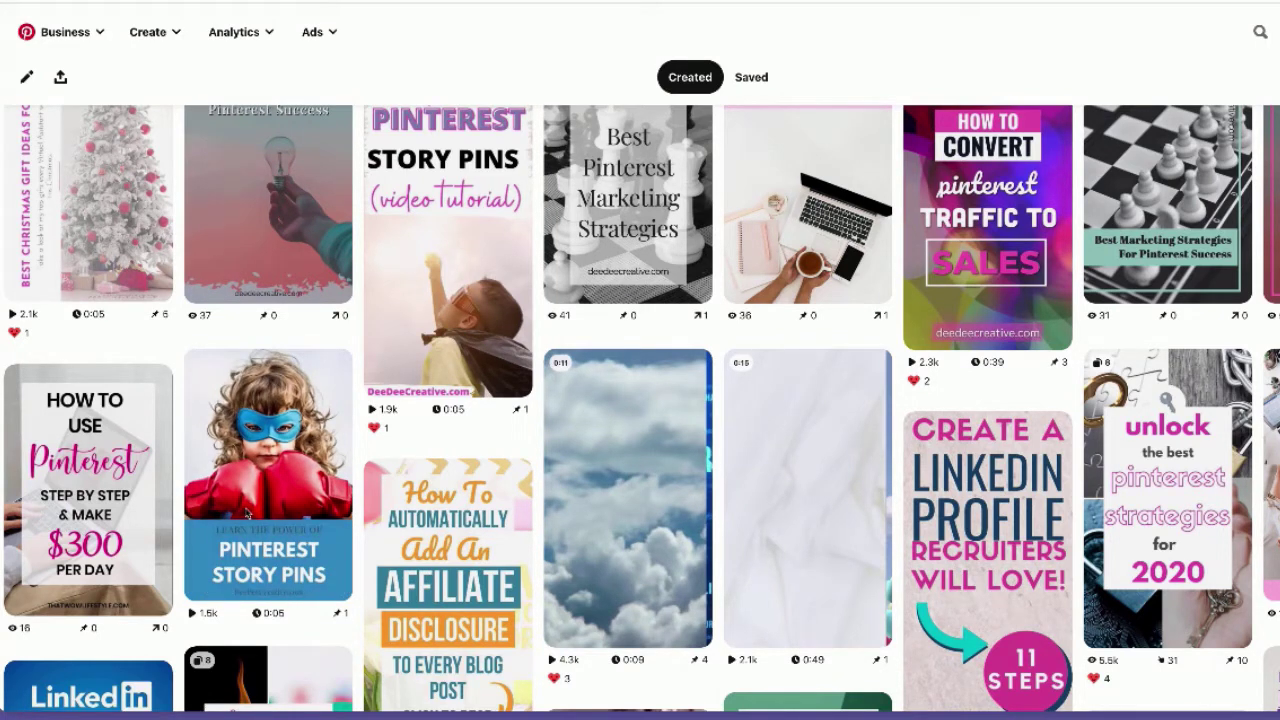
{"action": "scroll", "coordinate": [246, 512], "scroll_direction": "down", "scroll_amount": 1}
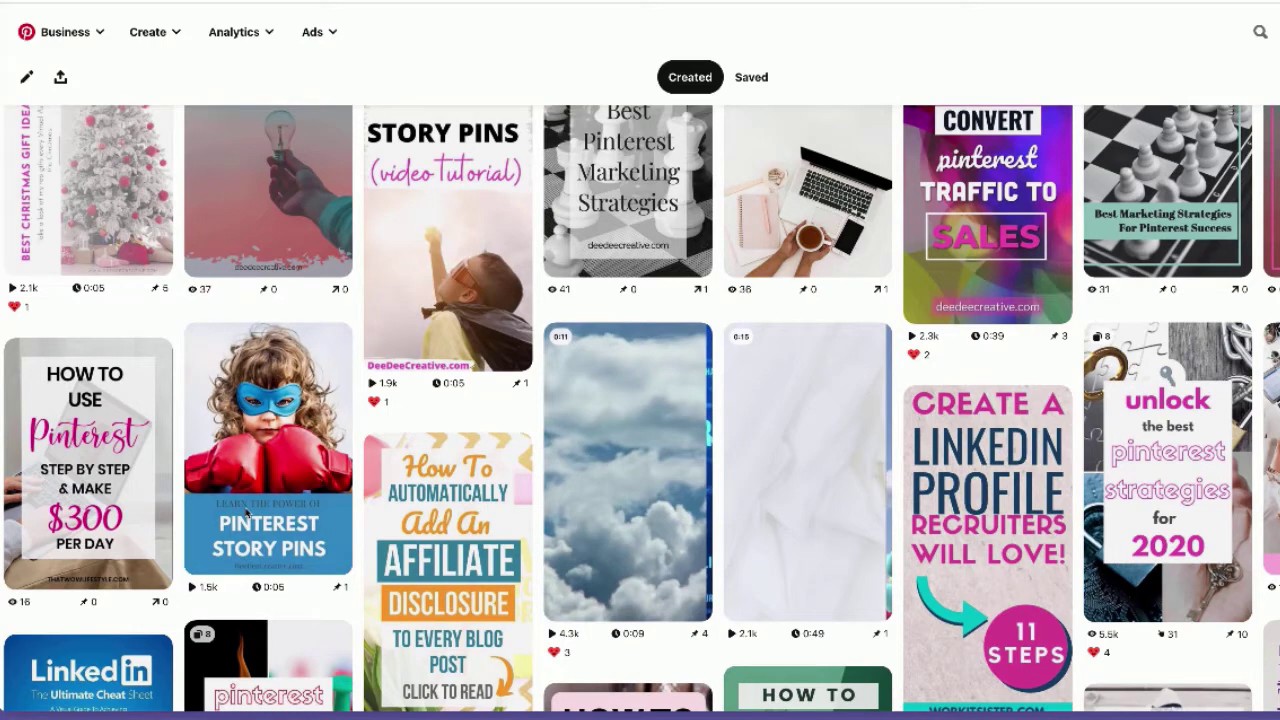
{"action": "scroll", "coordinate": [246, 512], "scroll_direction": "down", "scroll_amount": 4}
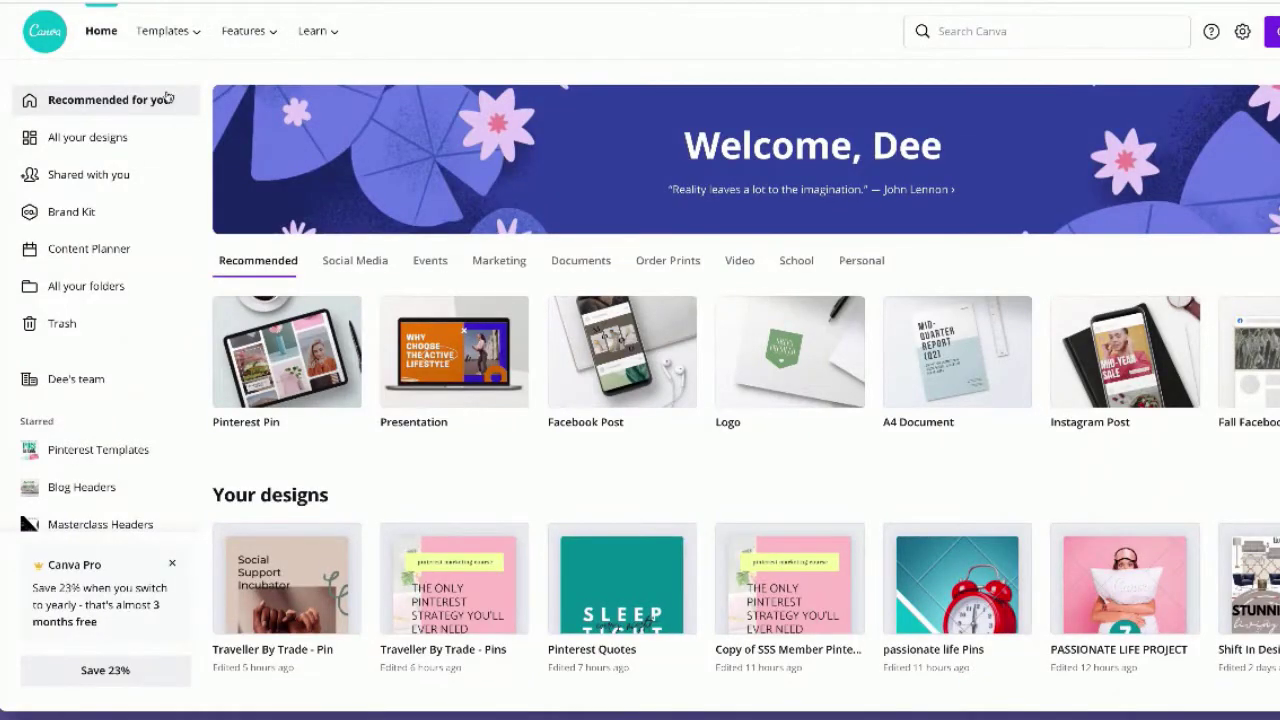
Switch to Canva and review the features and prices of the Free, Pro and Enterprise plans.
{"action": "mouse_move", "coordinate": [193, 35]}
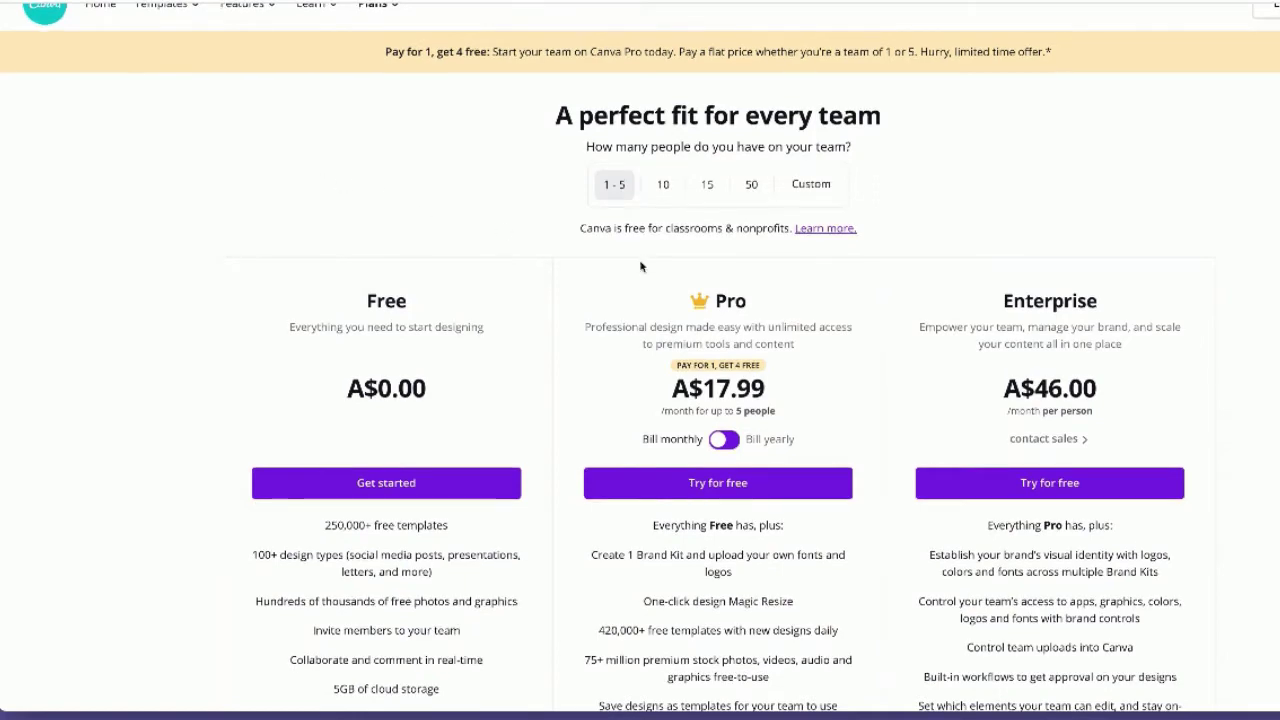
{"action": "scroll", "coordinate": [641, 267], "scroll_direction": "down", "scroll_amount": 2}
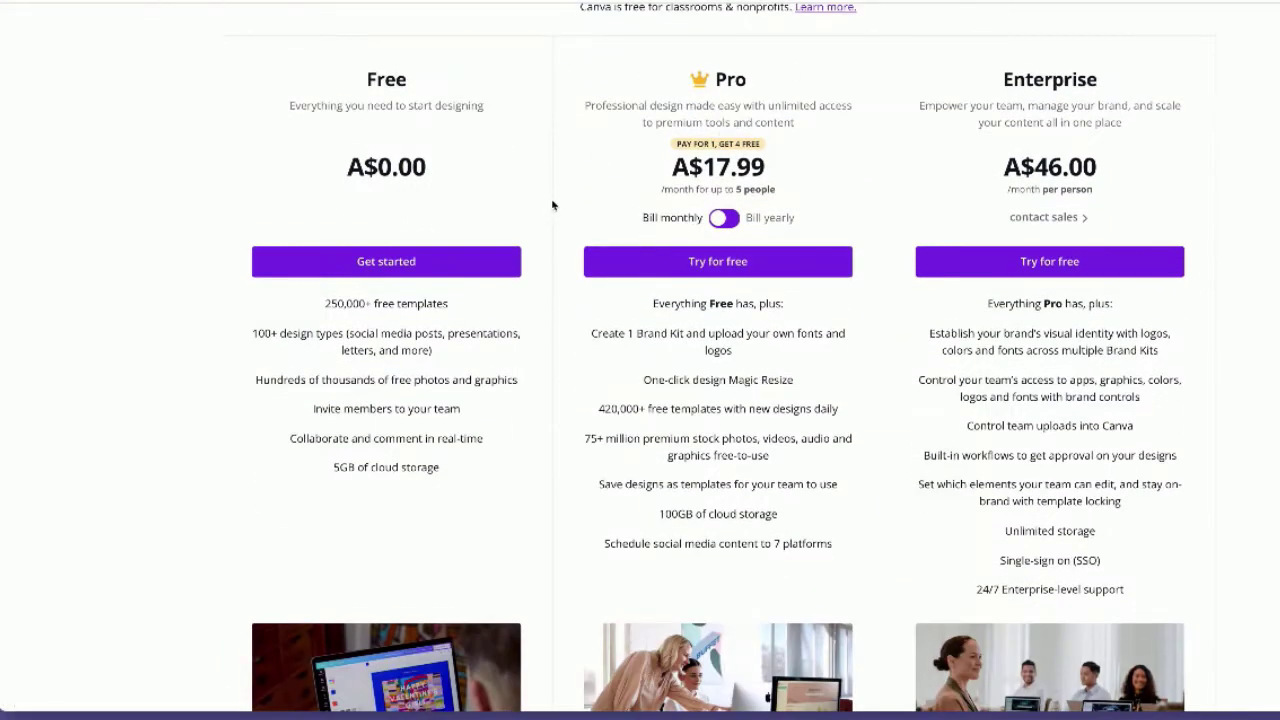
{"action": "scroll", "coordinate": [674, 190], "scroll_direction": "down", "scroll_amount": 1}
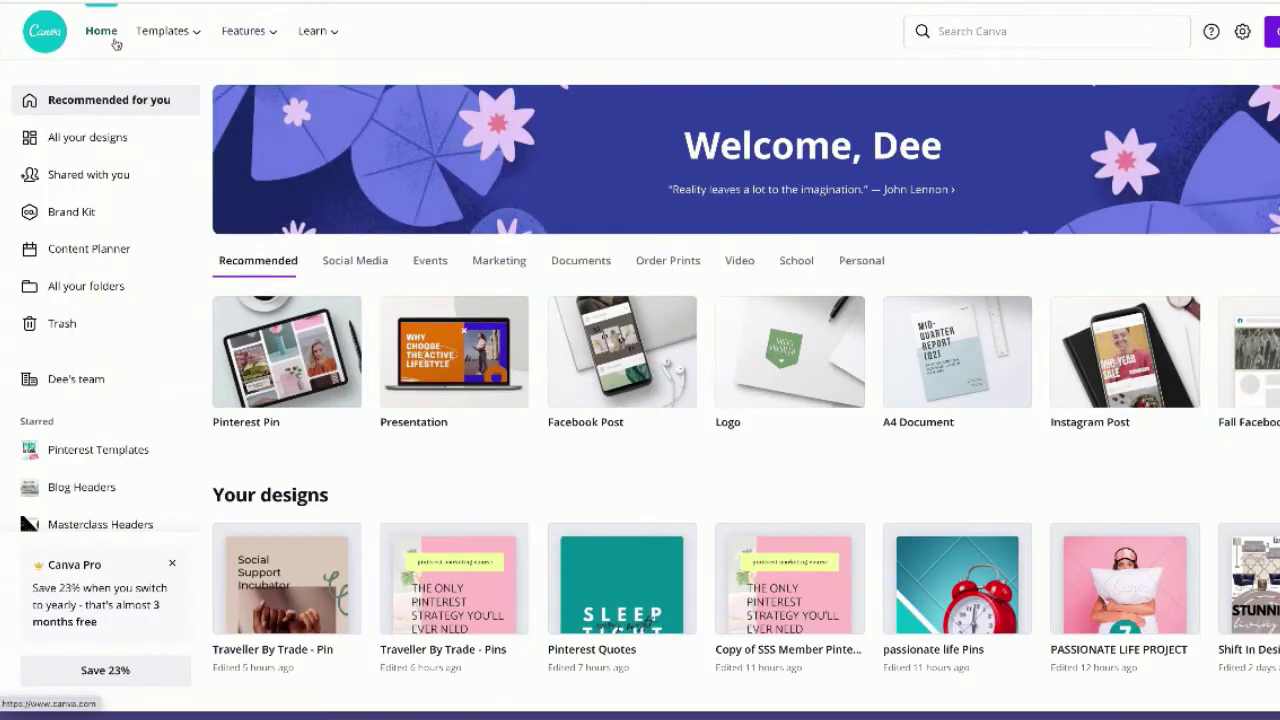
Create a Pinterest Pin design from the recently used "Off the Beaten Path" travel template and delete its airplane graphic.
{"action": "left_click", "coordinate": [274, 366]}
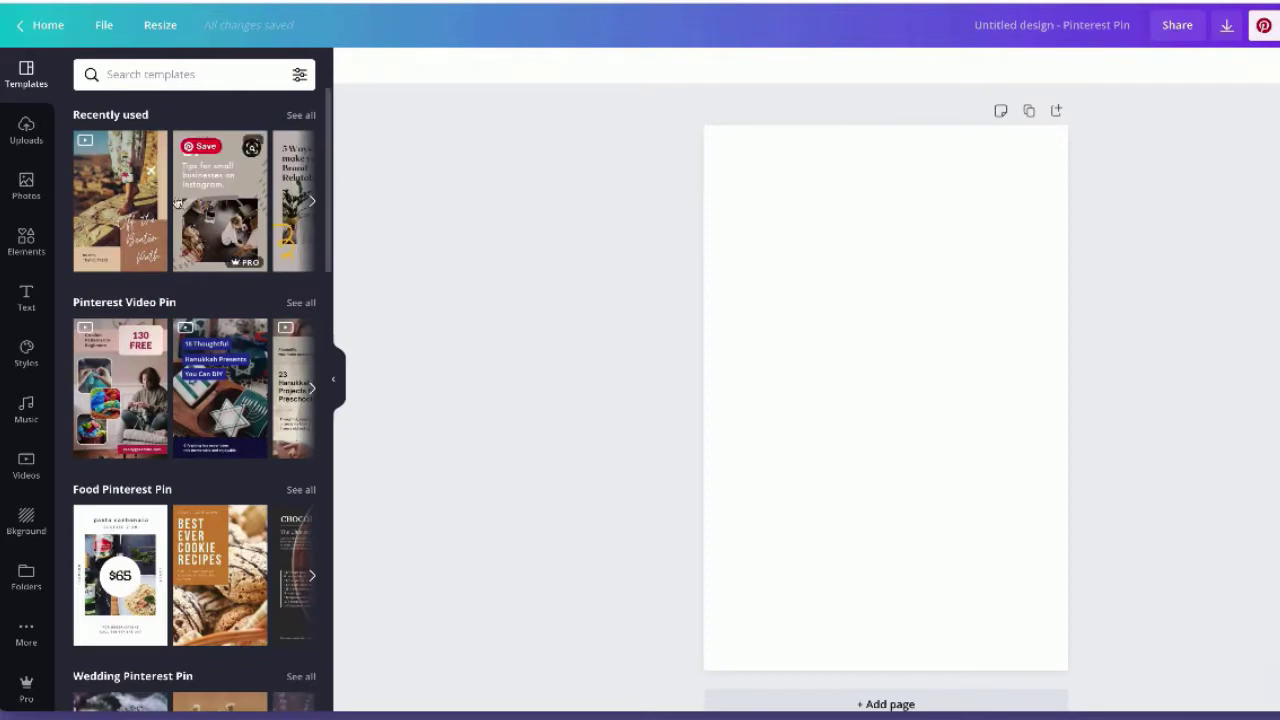
{"action": "left_click", "coordinate": [104, 213]}
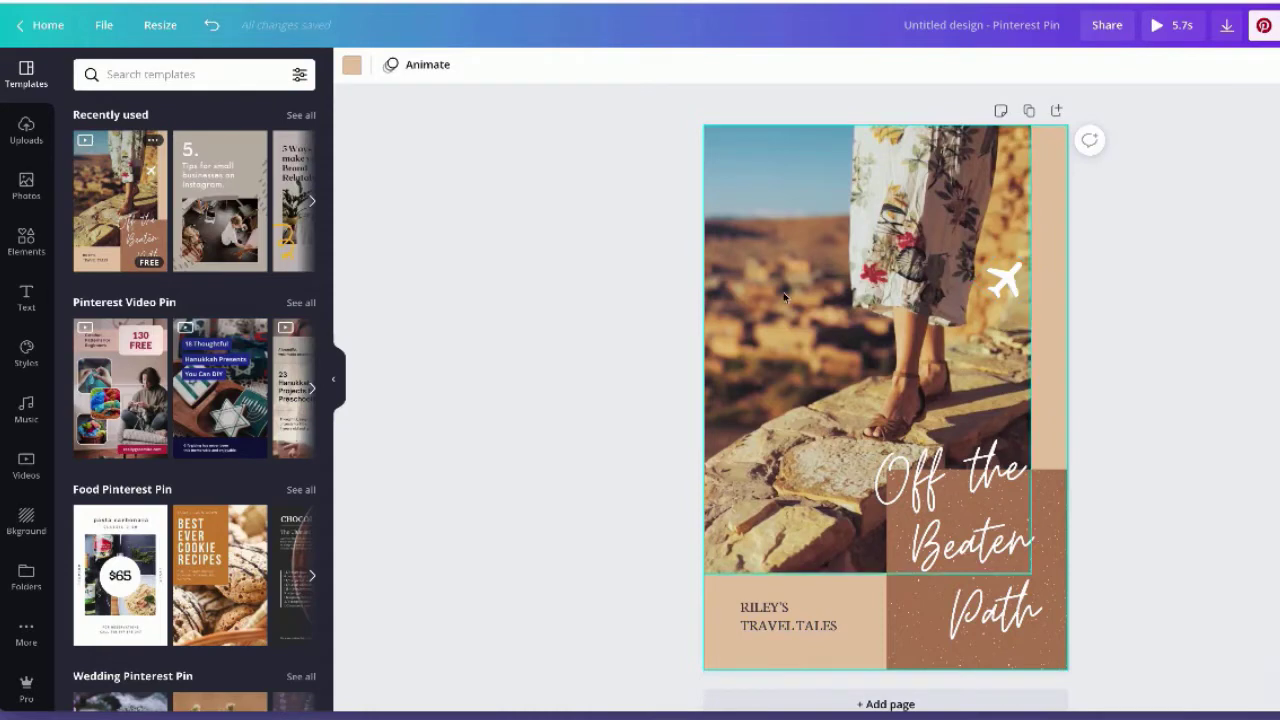
{"action": "left_click", "coordinate": [1004, 289]}
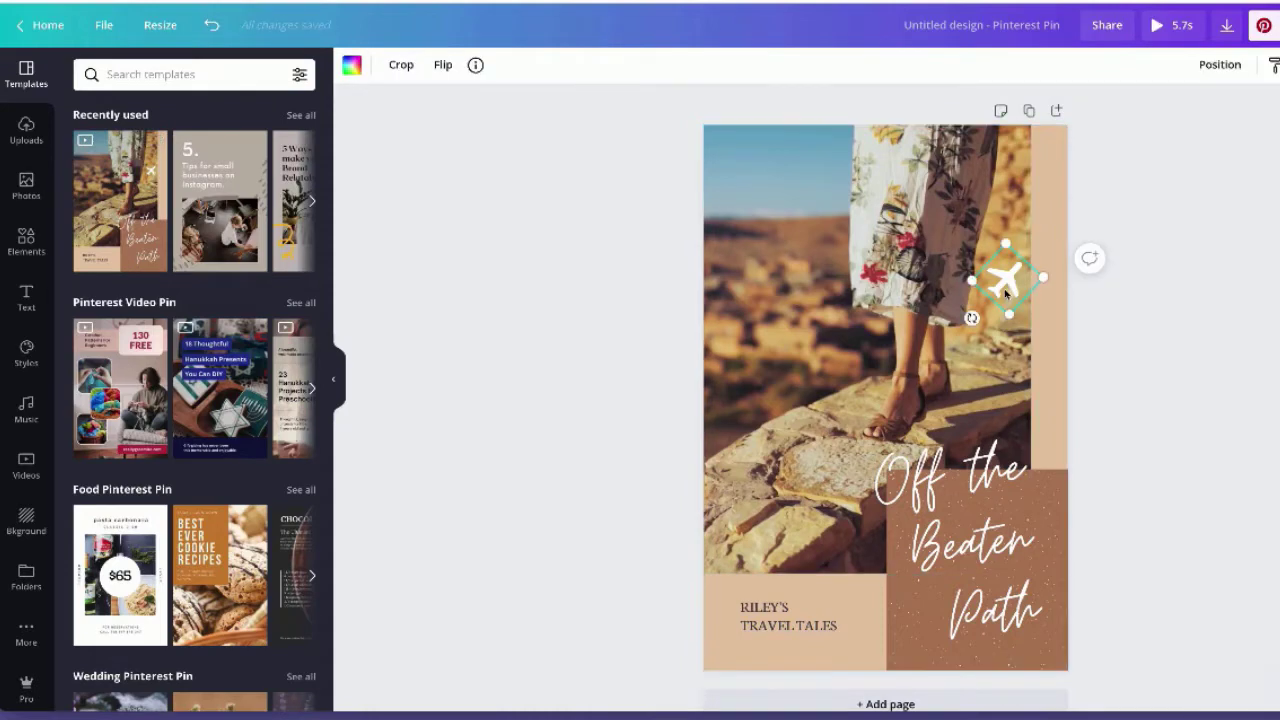
{"action": "key", "text": "Delete"}
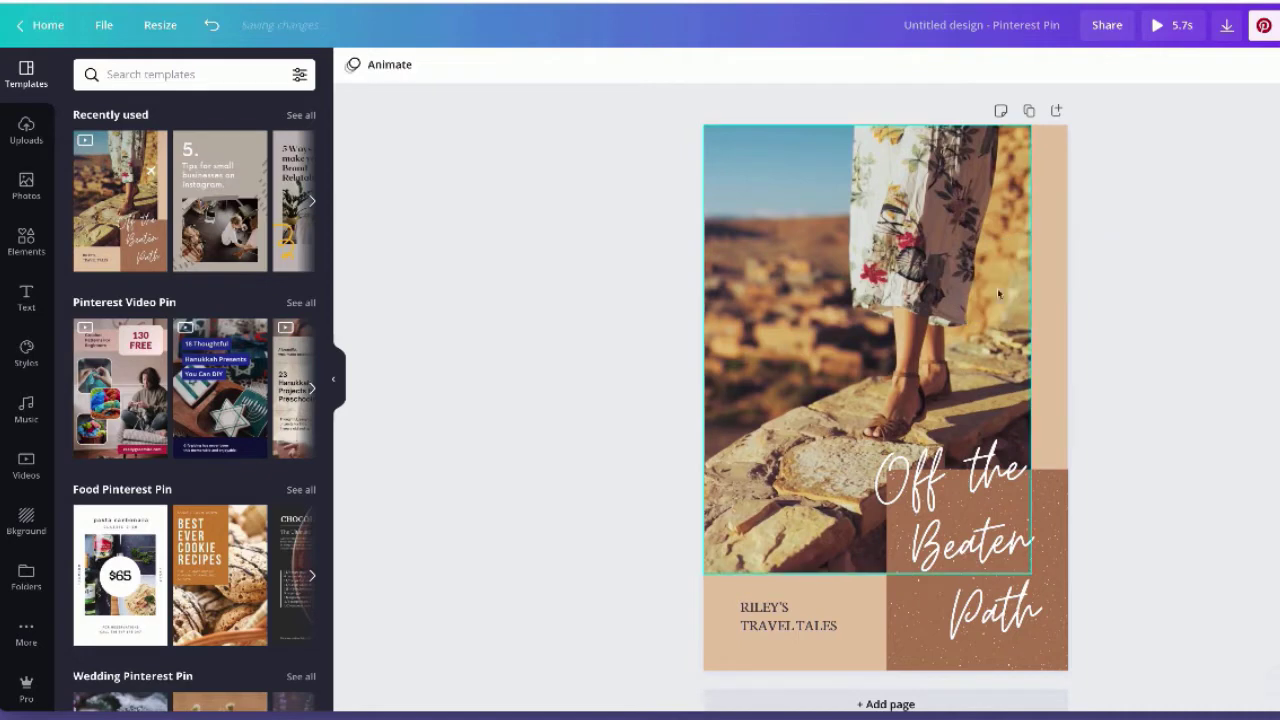
Select the template's video of the walking woman, preview its playback and pause it.
{"action": "left_click", "coordinate": [862, 335]}
{"action": "left_click", "coordinate": [868, 347]}
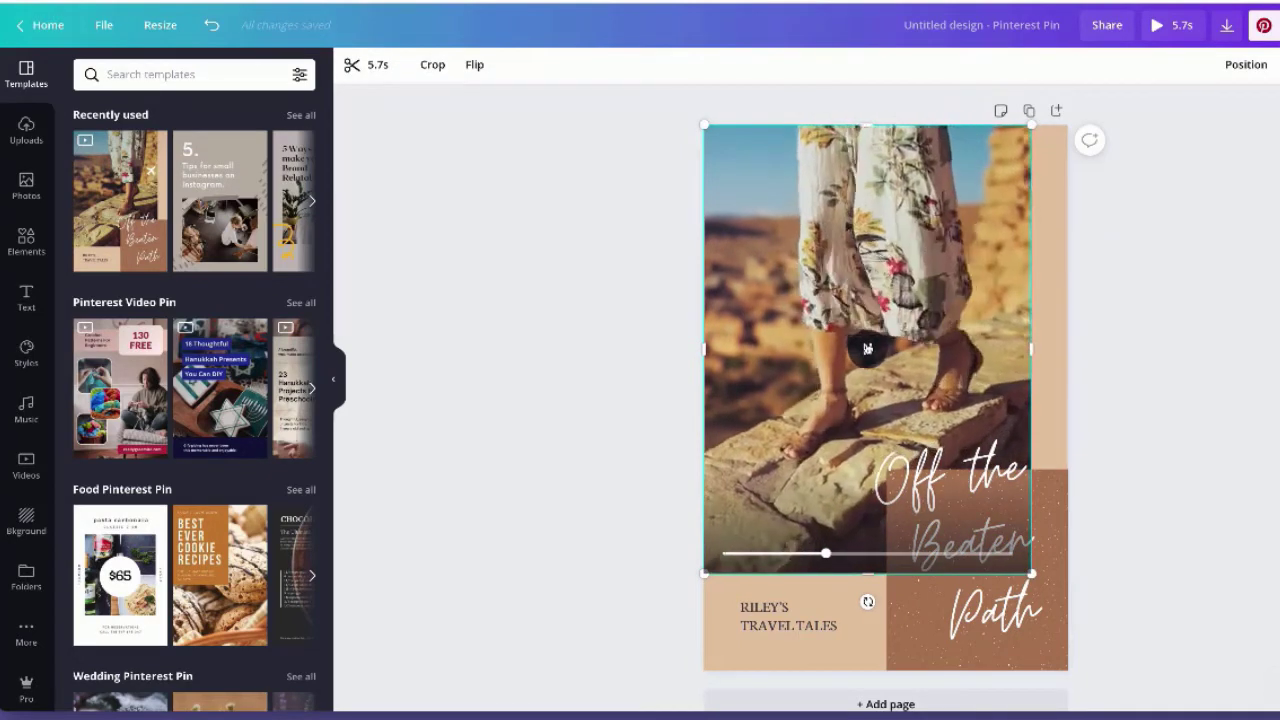
{"action": "left_click", "coordinate": [863, 345]}
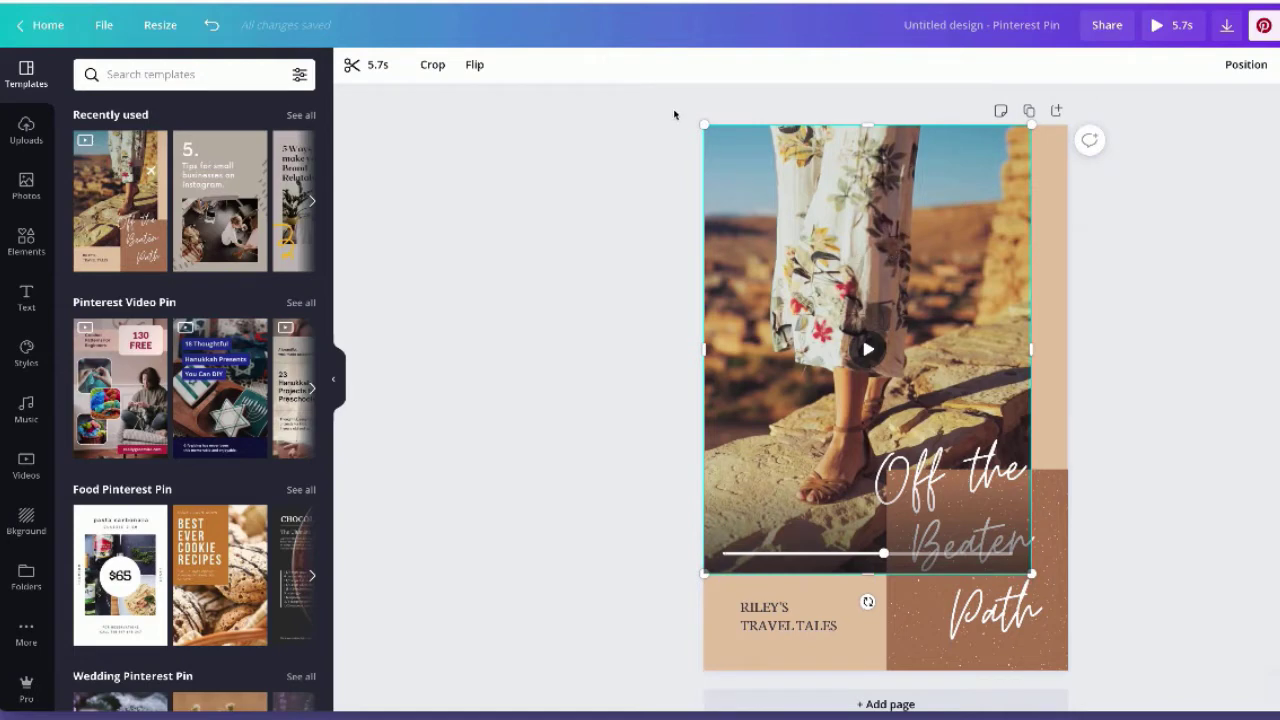
Replace the template's video with the recently used white desk photo, and reposition its crop to show the laptop and pencil holder.
{"action": "left_click", "coordinate": [27, 186]}
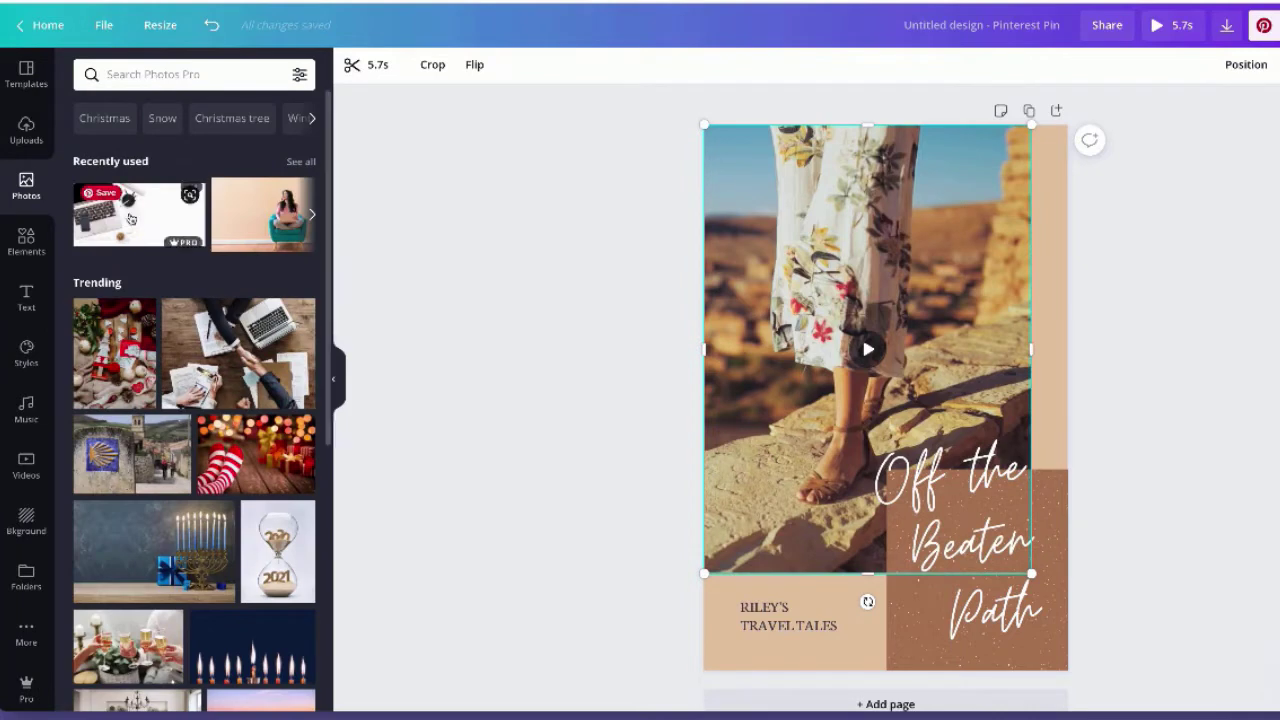
{"action": "left_click_drag", "start_coordinate": [112, 224], "coordinate": [770, 248]}
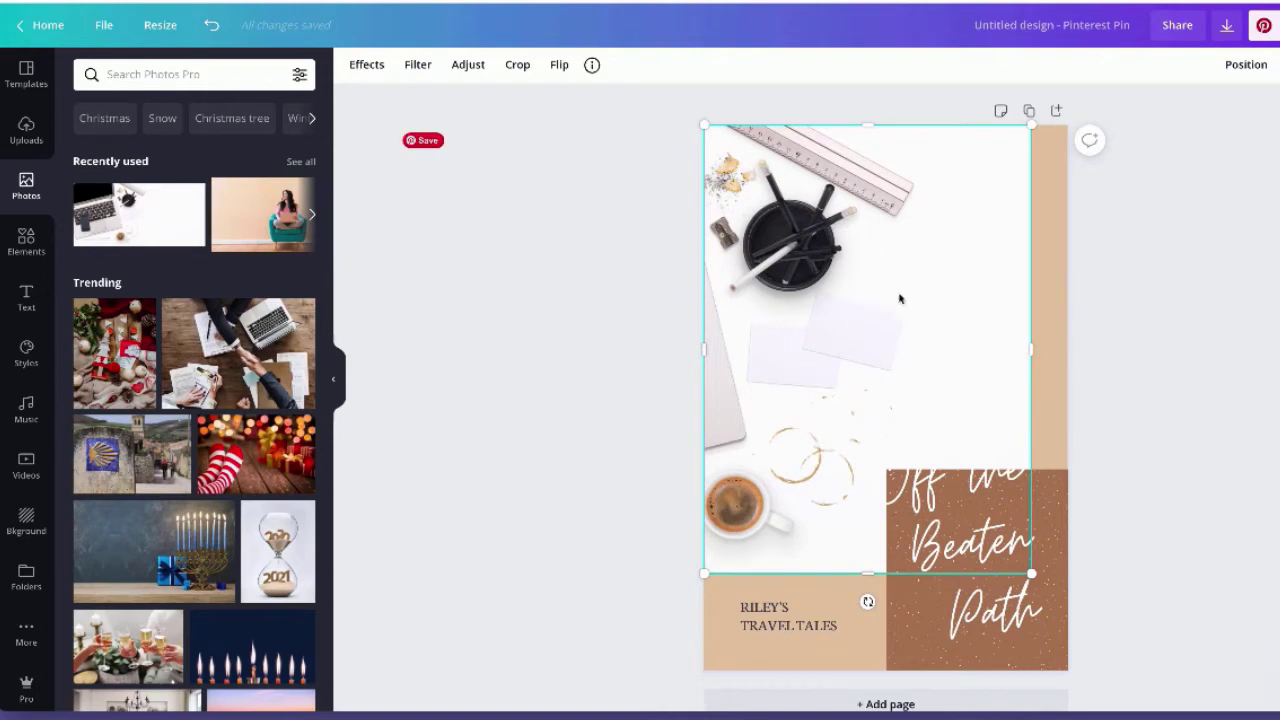
{"action": "double_click", "coordinate": [833, 284]}
{"action": "left_click_drag", "start_coordinate": [861, 287], "coordinate": [1063, 289]}
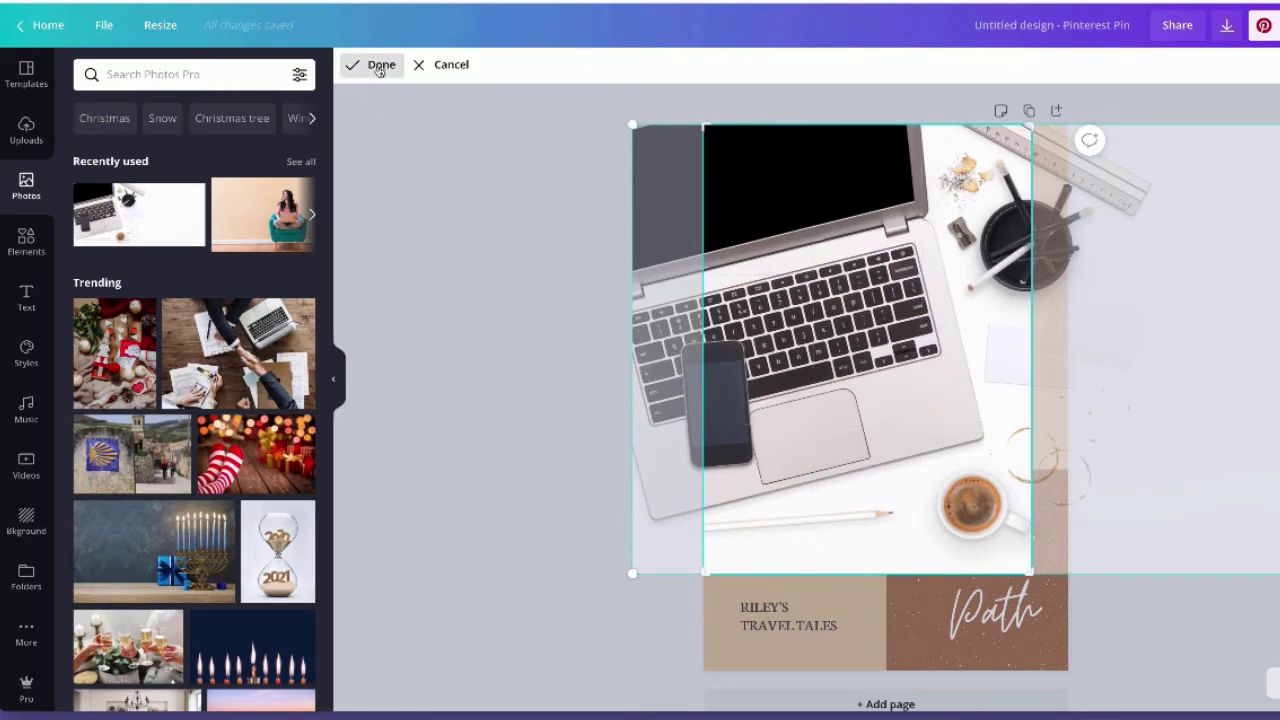
{"action": "left_click_drag", "start_coordinate": [843, 252], "coordinate": [793, 250]}
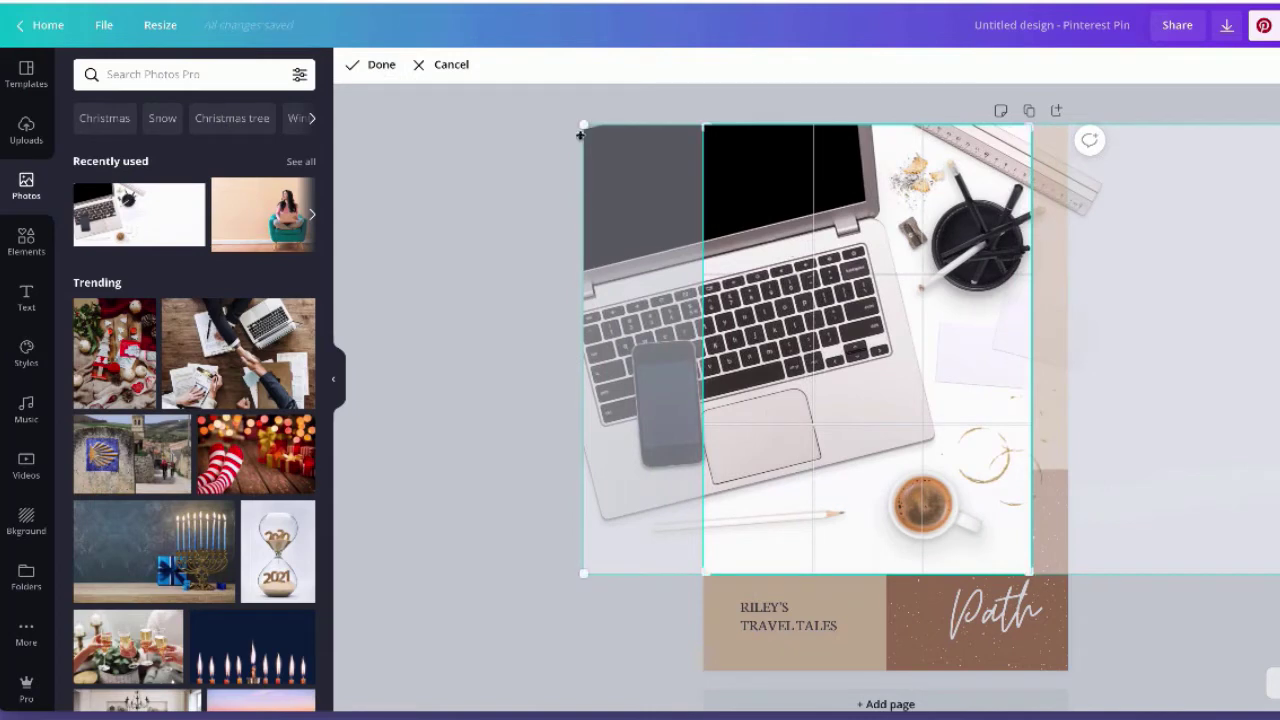
{"action": "left_click", "coordinate": [378, 64]}
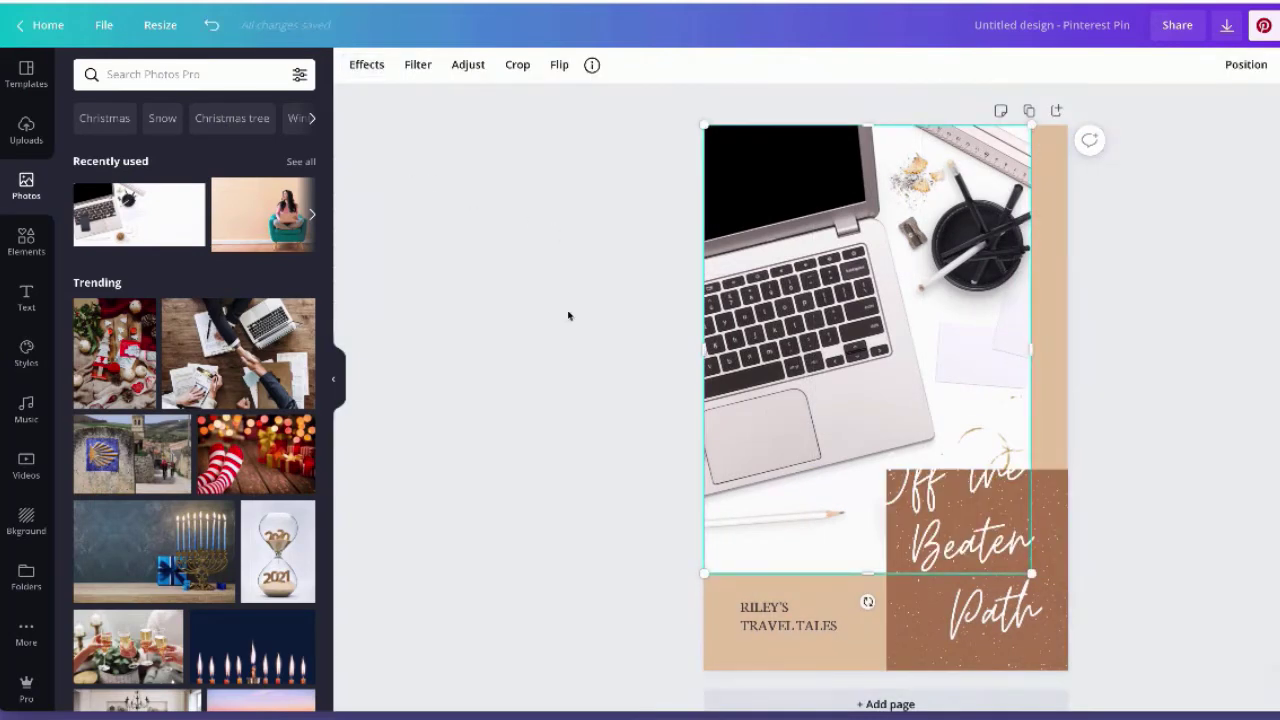
Change the beige page background to the default bright pink.
{"action": "left_click", "coordinate": [1052, 387]}
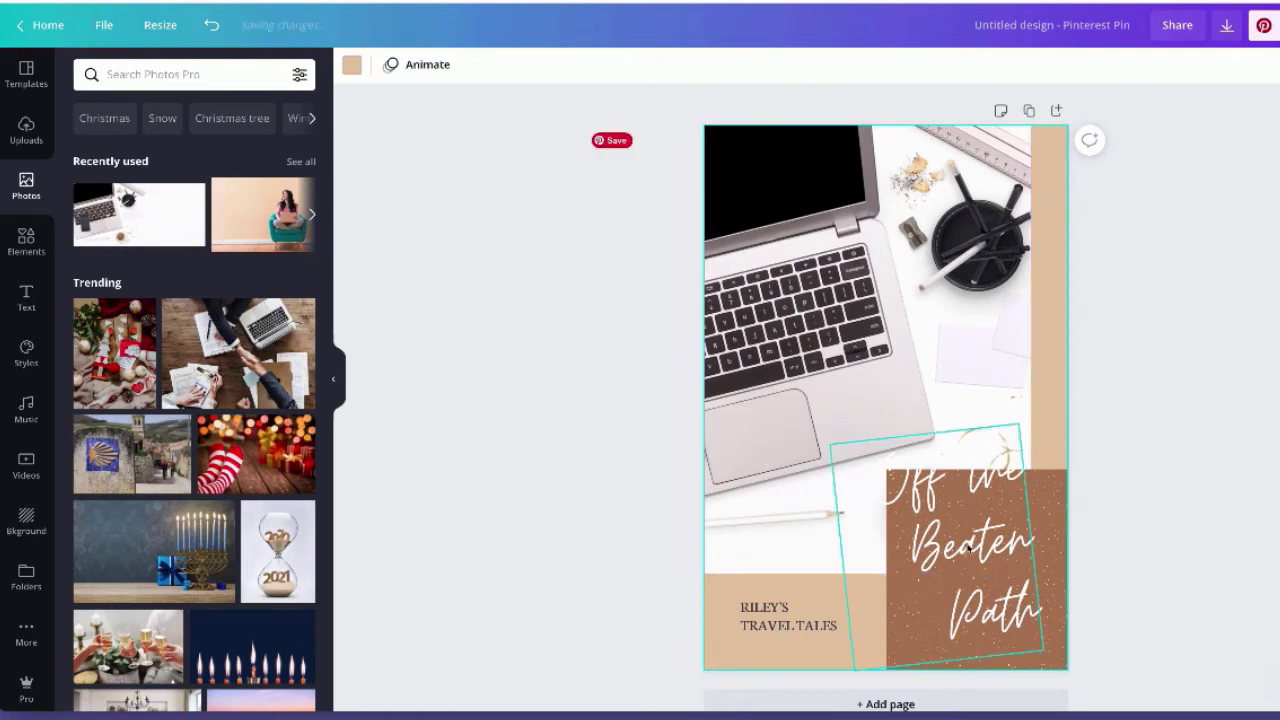
{"action": "left_click", "coordinate": [352, 74]}
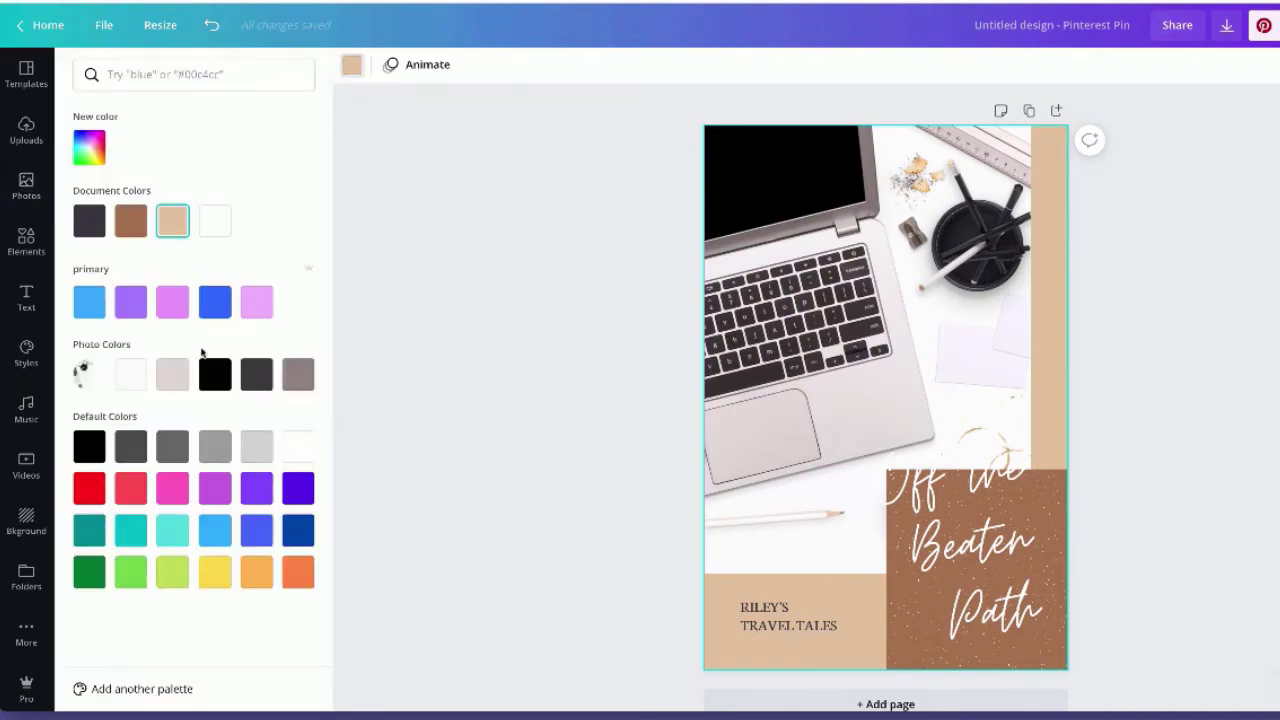
{"action": "left_click", "coordinate": [171, 490]}
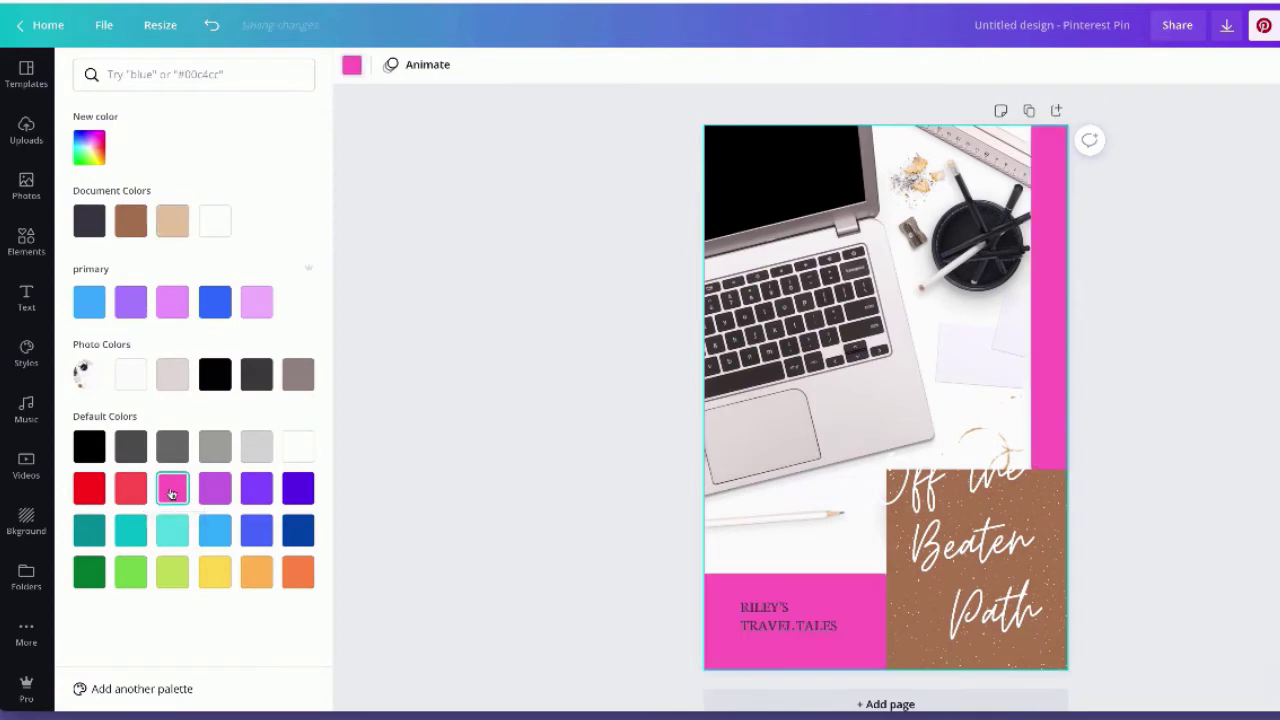
Recolor the brown speckled square behind the title with the same bright pink from the document colors.
{"action": "left_click", "coordinate": [1036, 663]}
{"action": "left_click", "coordinate": [377, 65]}
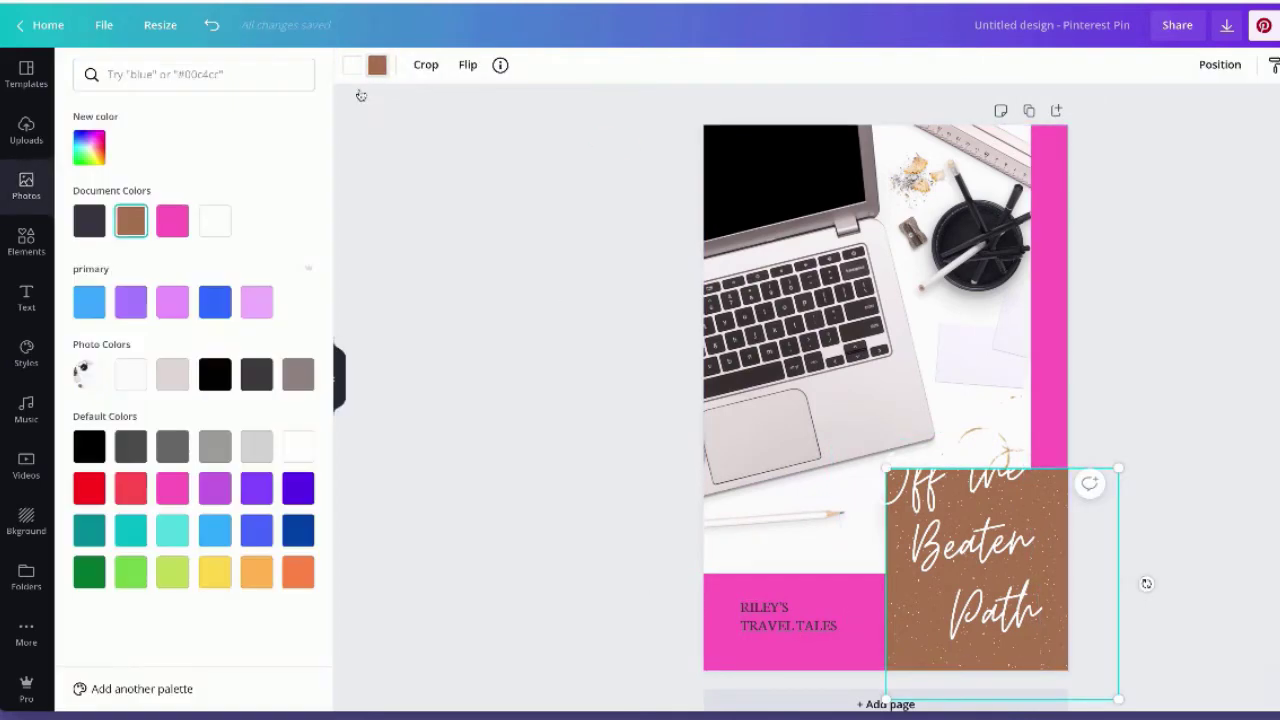
{"action": "left_click", "coordinate": [172, 222]}
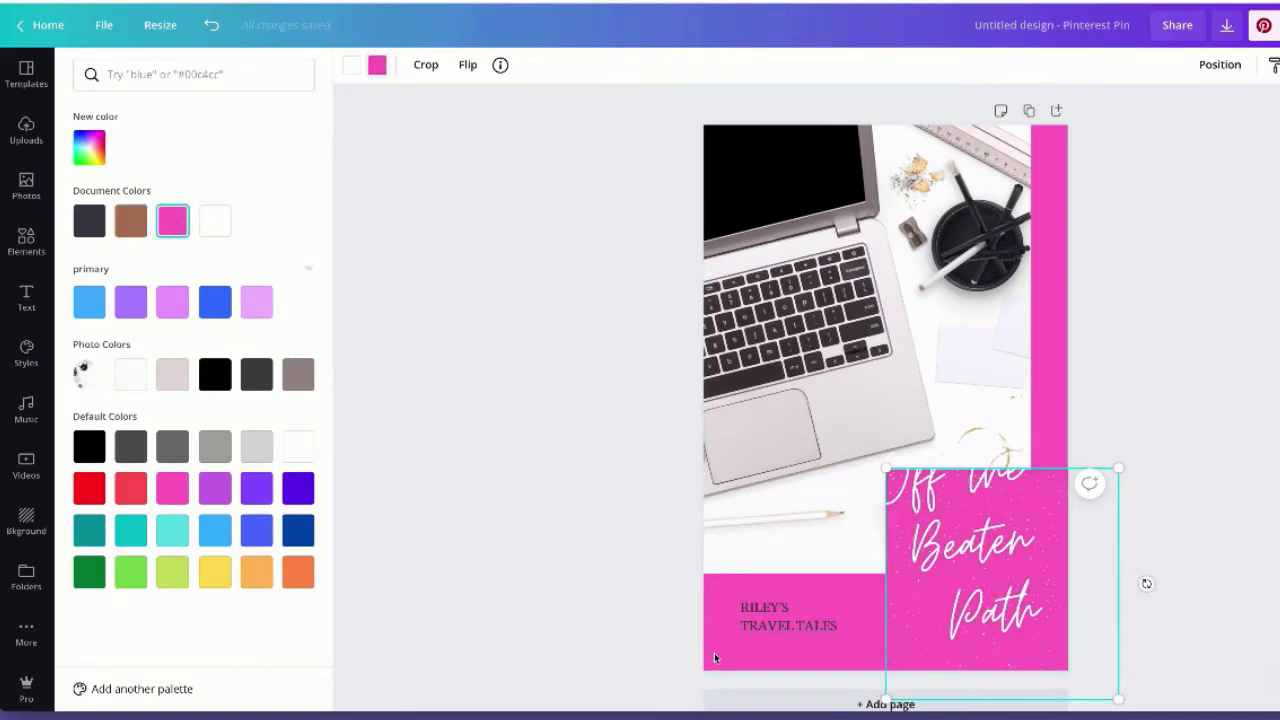
{"action": "key", "text": "Escape"}
Lighten the page background to the custom pink #FFB7E3, leaving the speckled square bright pink.
{"action": "left_click", "coordinate": [600, 608]}
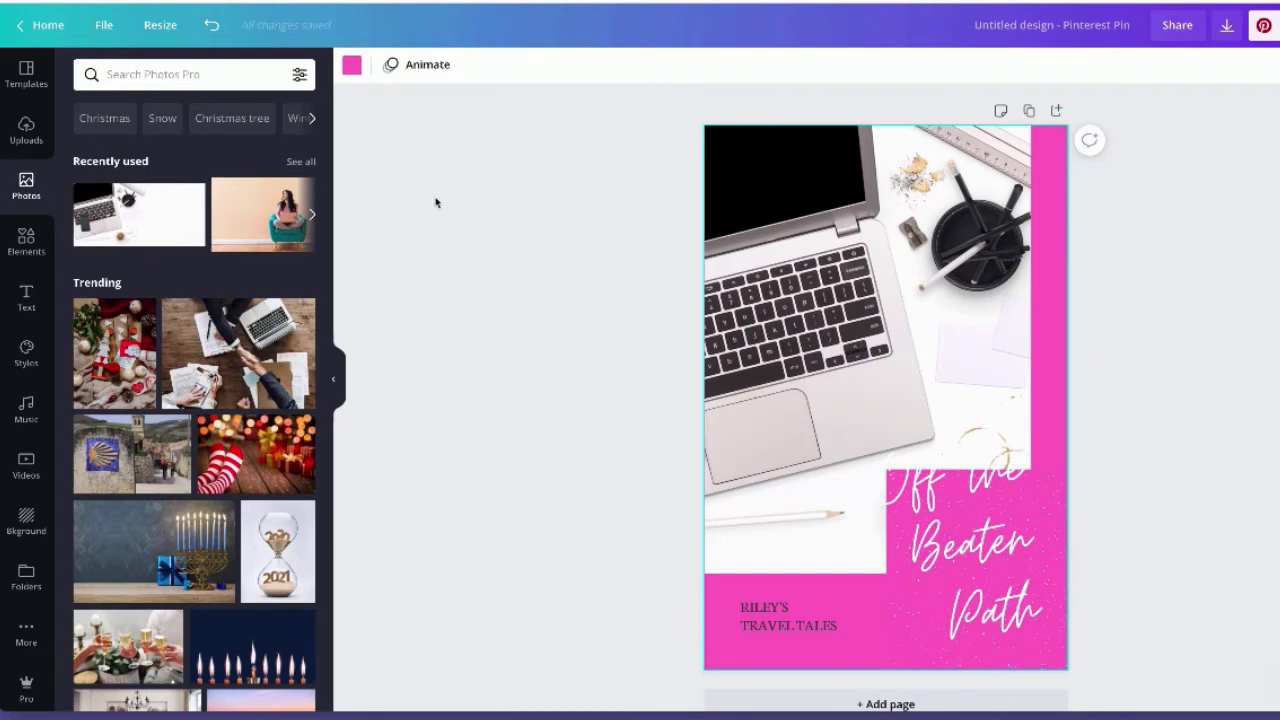
{"action": "left_click", "coordinate": [351, 66]}
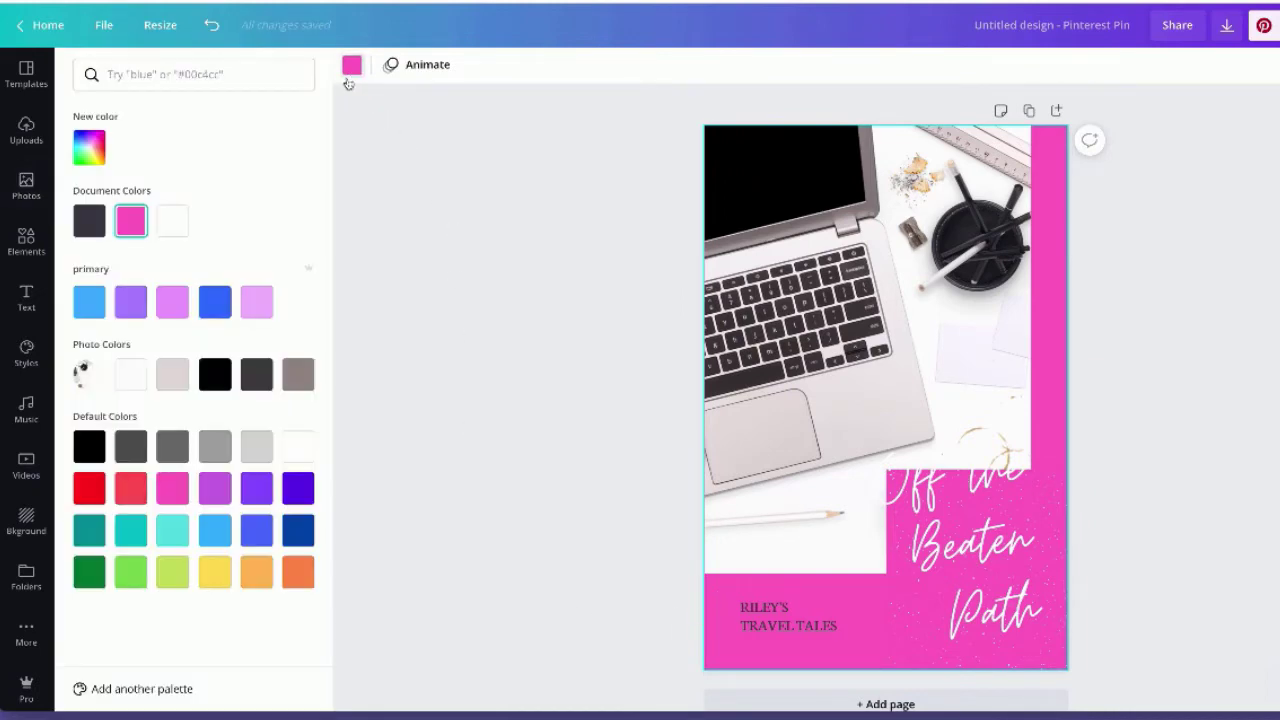
{"action": "left_click", "coordinate": [90, 148]}
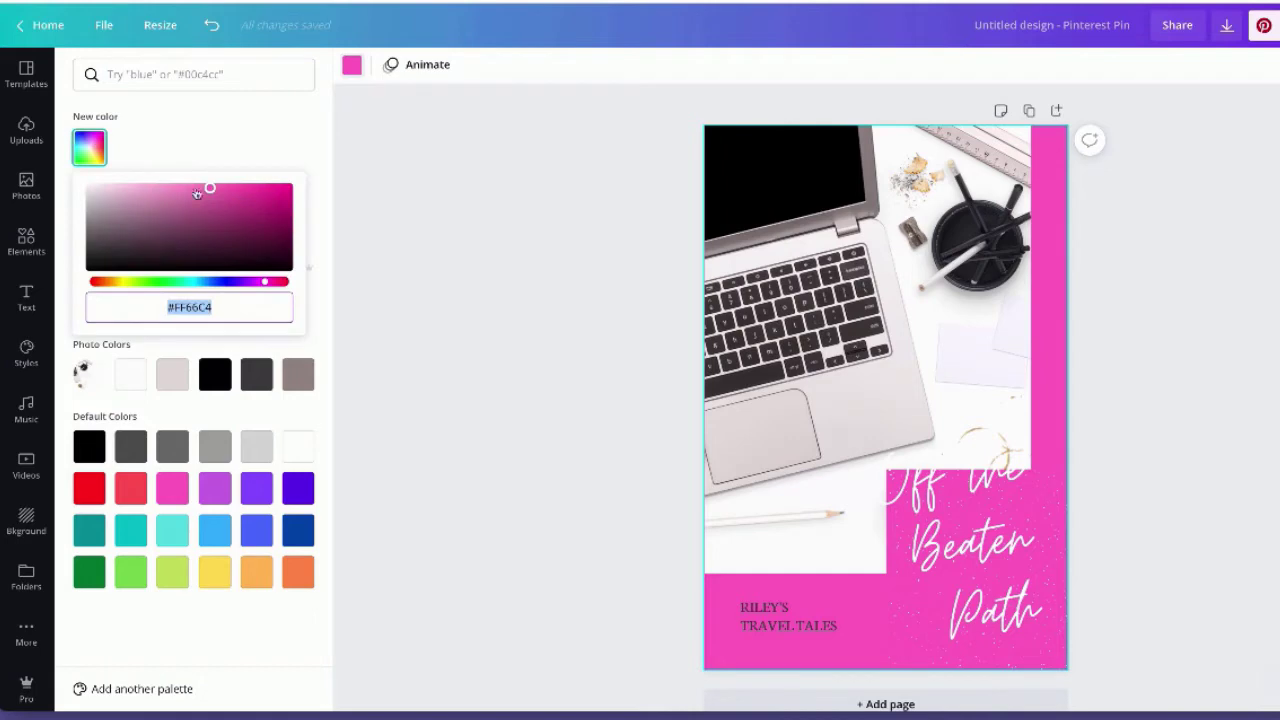
{"action": "left_click_drag", "start_coordinate": [208, 189], "coordinate": [144, 188]}
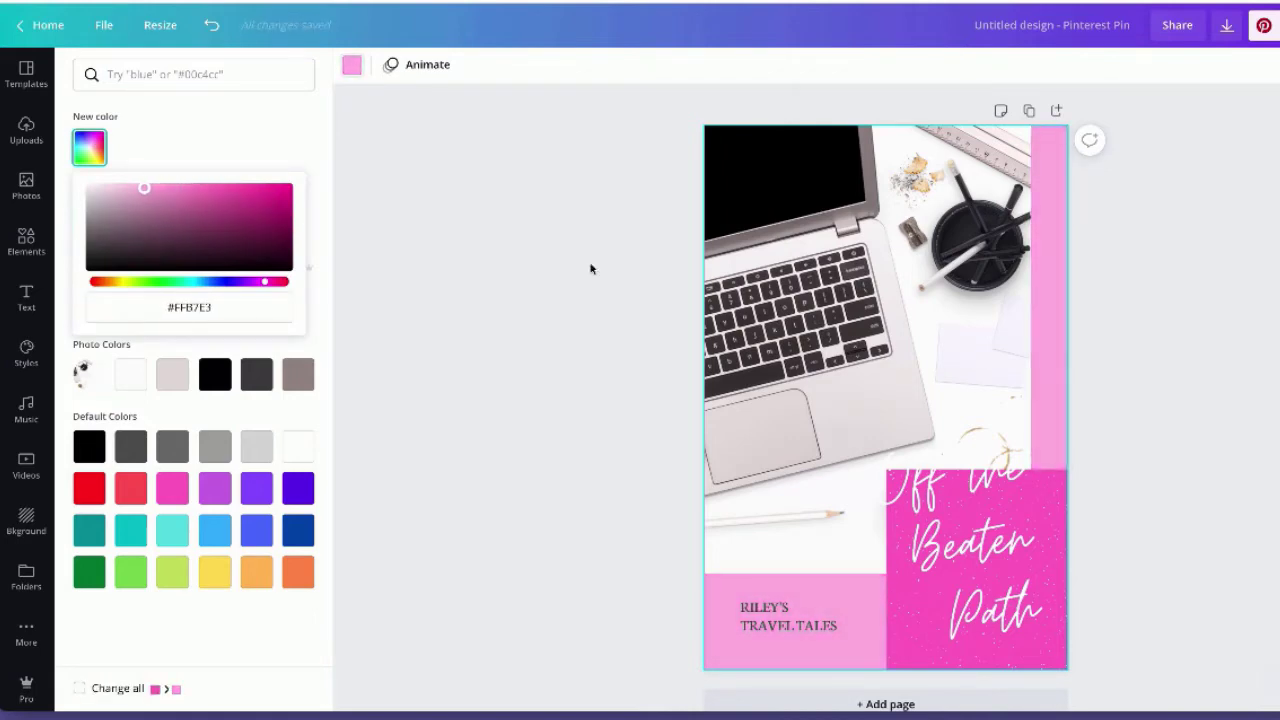
{"action": "left_click", "coordinate": [1209, 340]}
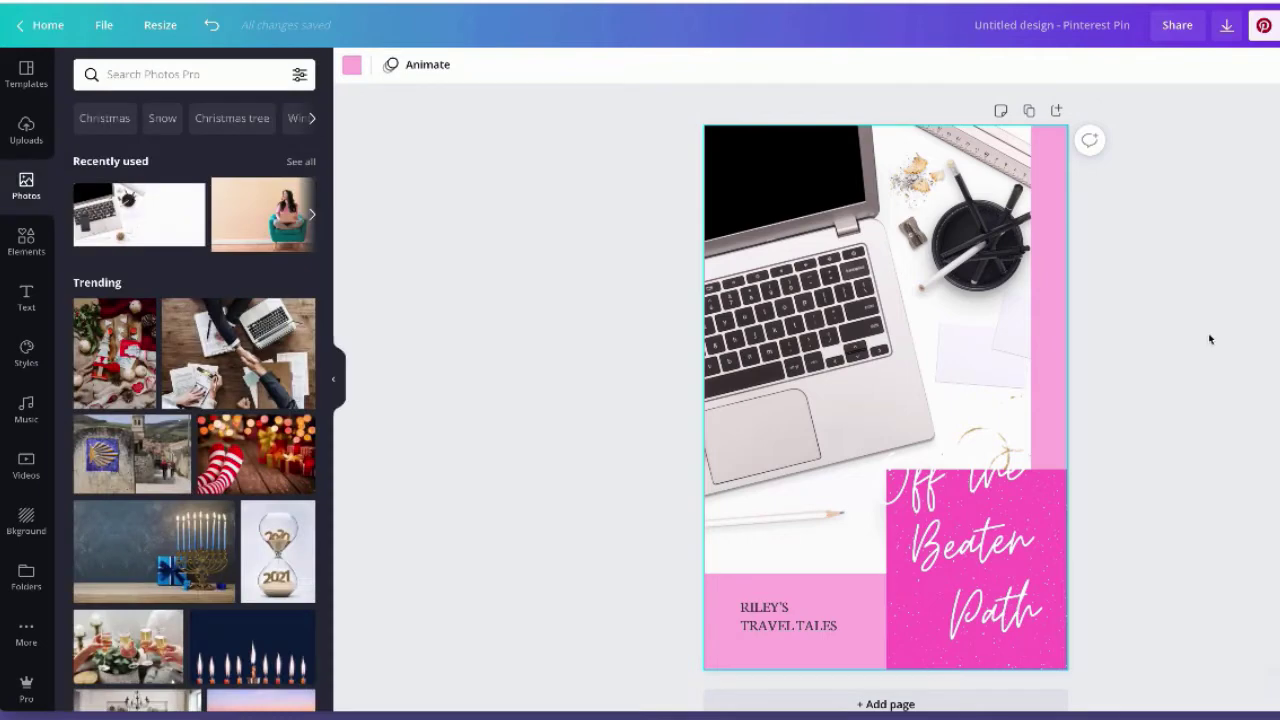
Move the "Off the Beaten Path" title slightly down and sideways so its lettering sits over the bright pink square.
{"action": "left_click", "coordinate": [977, 515]}
{"action": "left_click_drag", "start_coordinate": [977, 515], "coordinate": [996, 545]}
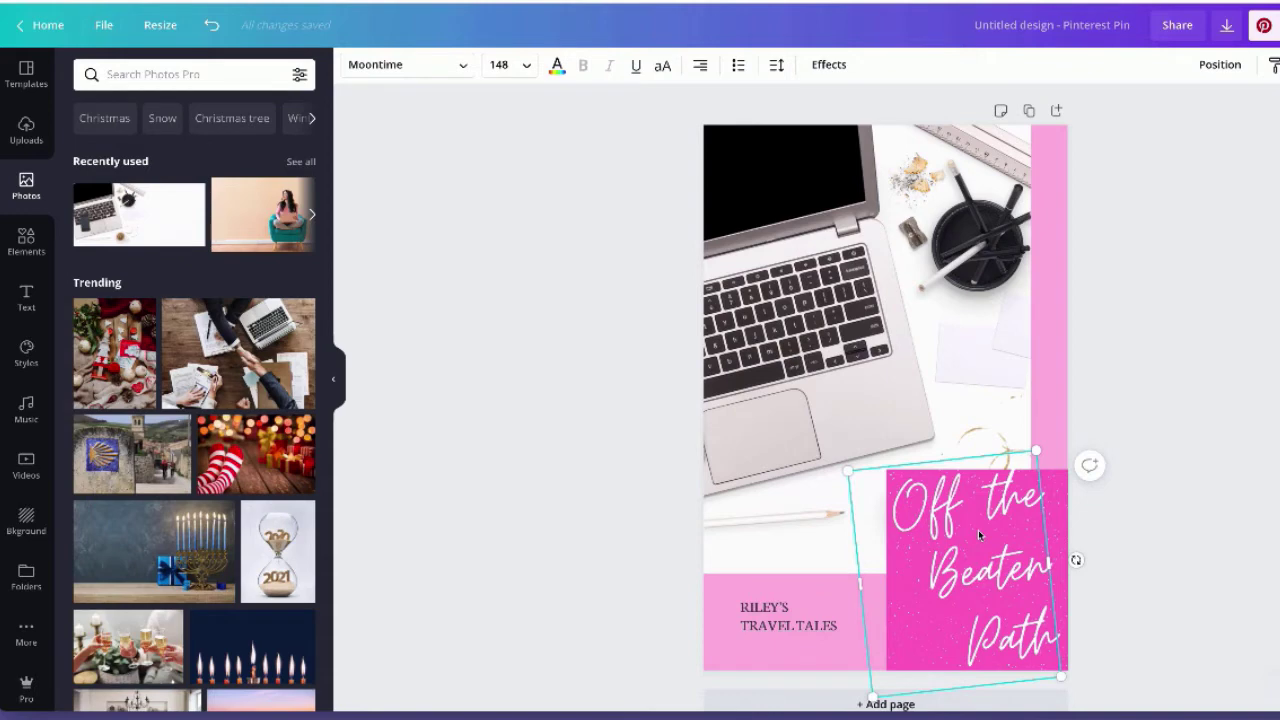
{"action": "left_click", "coordinate": [782, 620]}
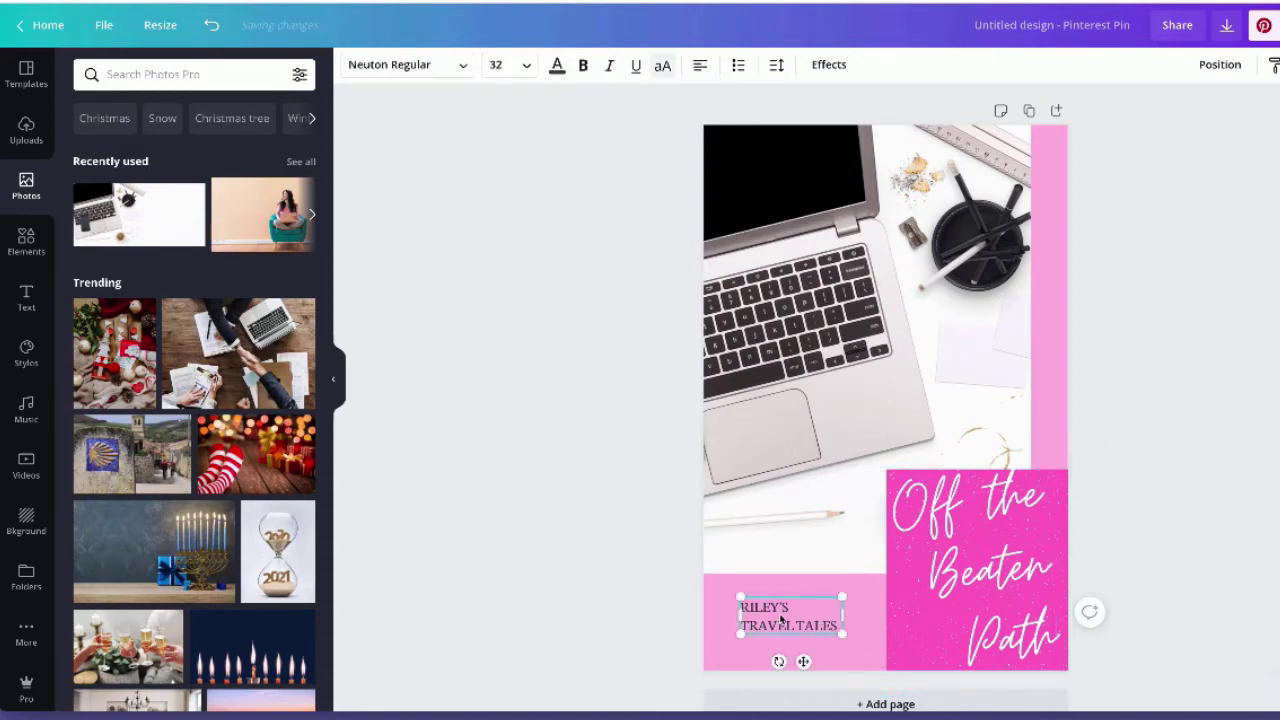
{"action": "left_click", "coordinate": [990, 552]}
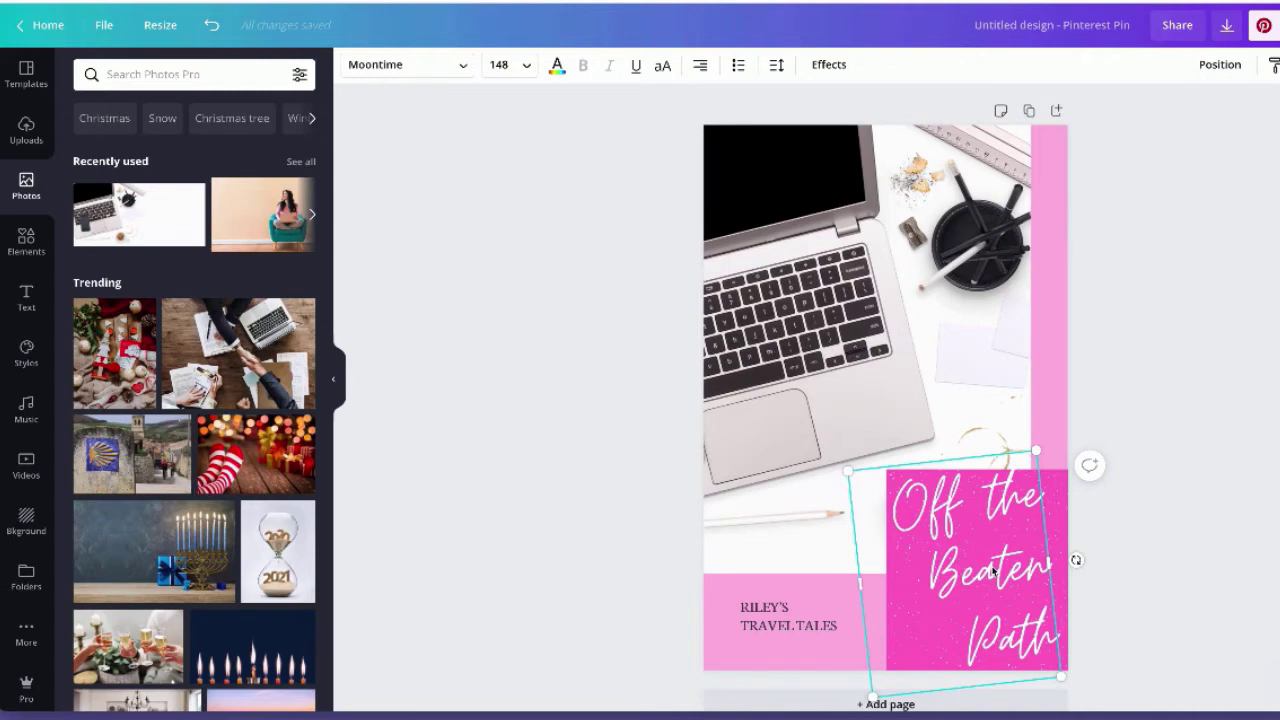
Replace the "Off the Beaten Path" title text with "How to create animated Pins".
{"action": "left_click_drag", "start_coordinate": [896, 512], "coordinate": [1056, 628]}
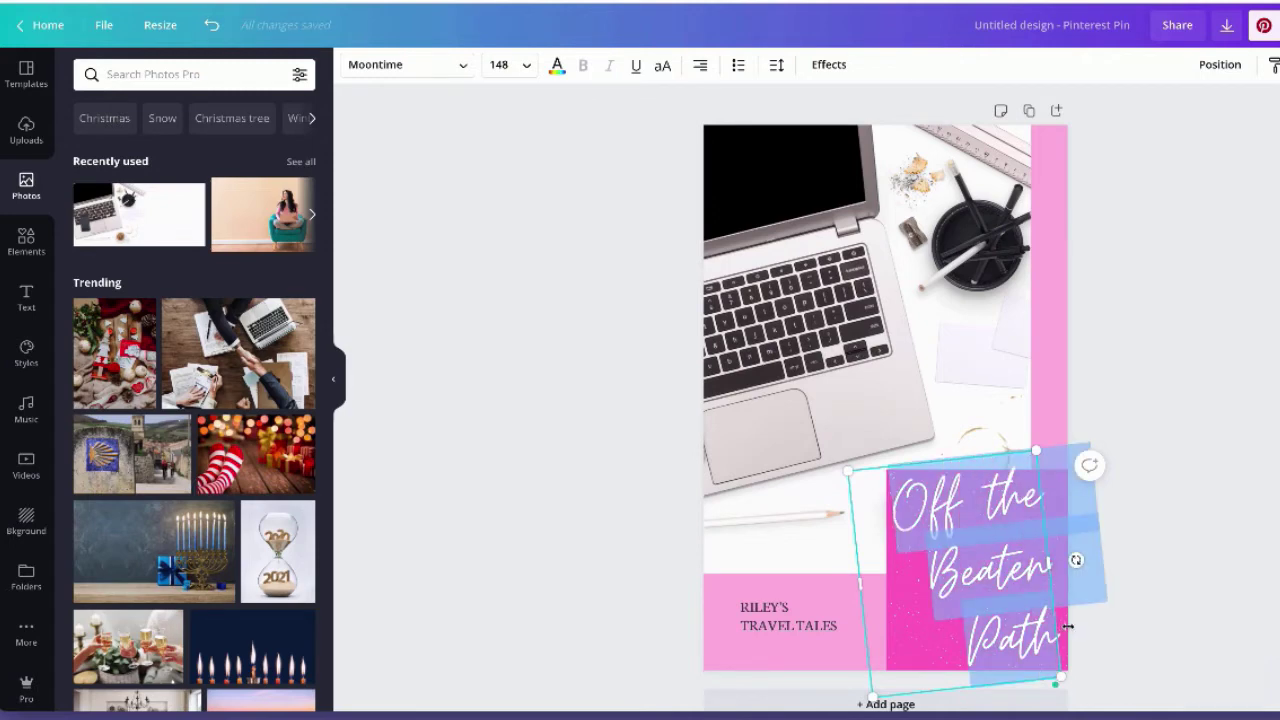
{"action": "type", "text": "How"}
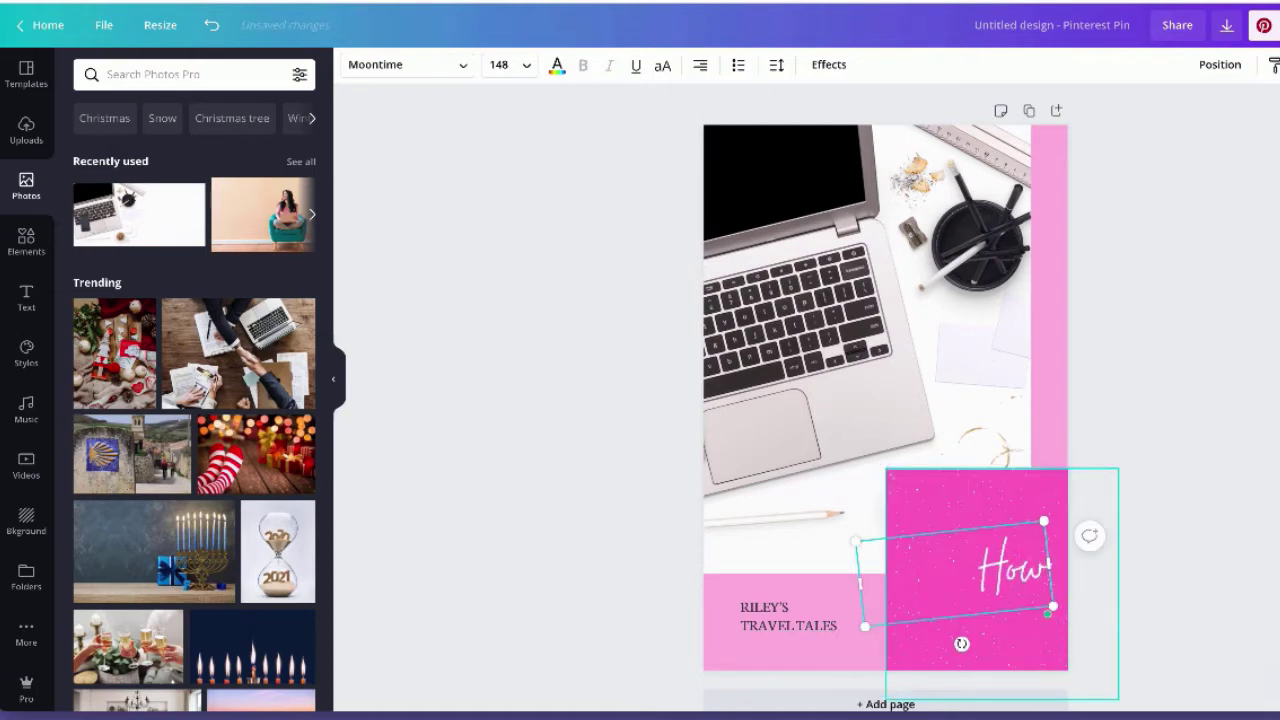
{"action": "type", "text": " to"}
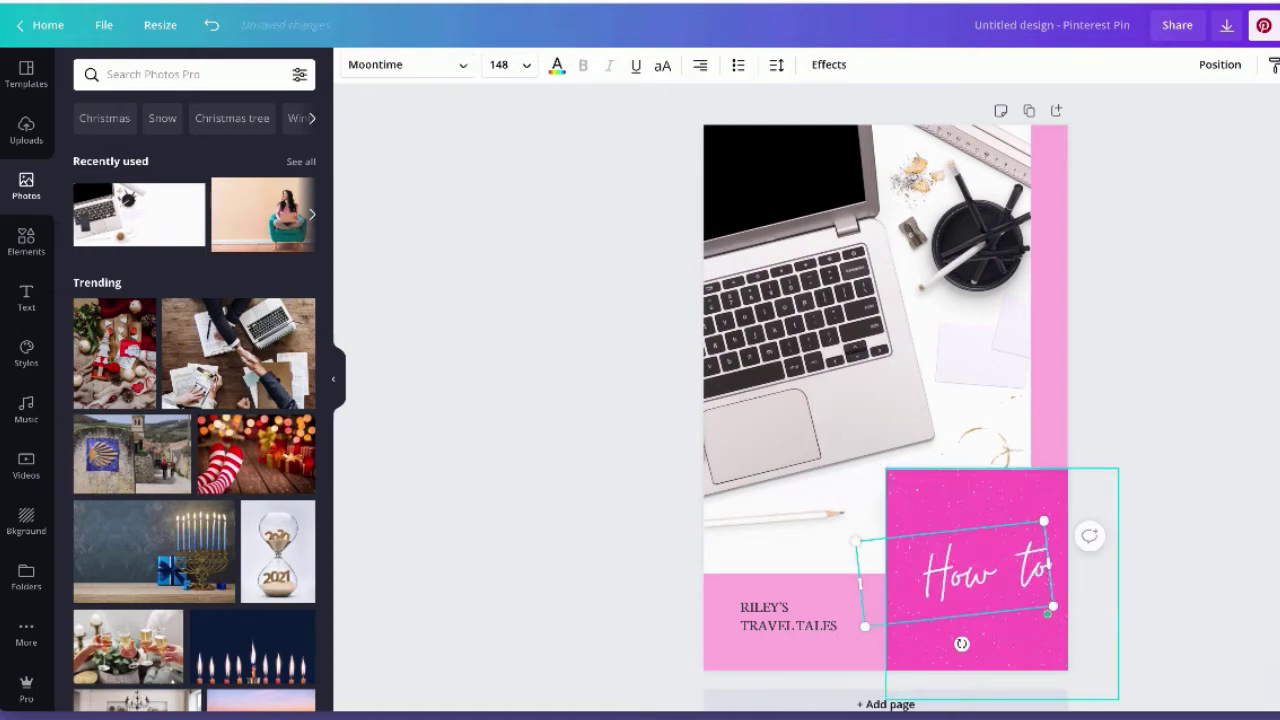
{"action": "type", "text": " c"}
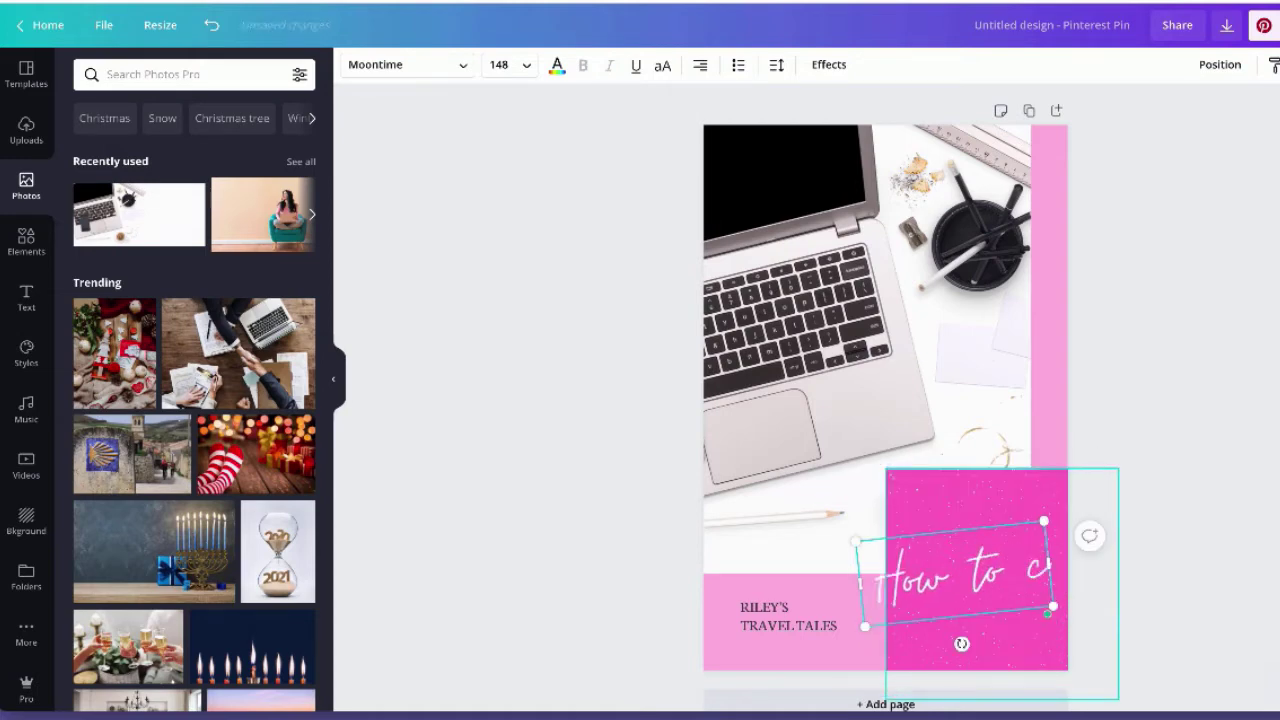
{"action": "type", "text": "reate a"}
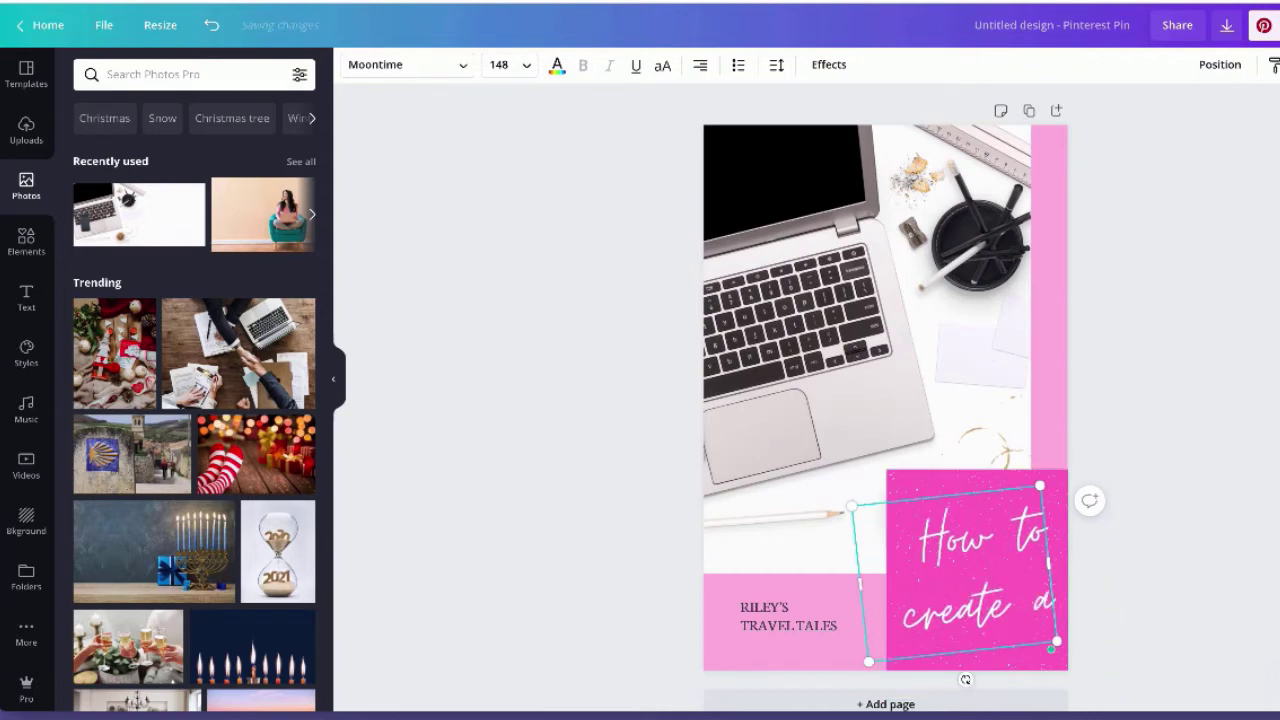
{"action": "type", "text": "nimated Pins"}
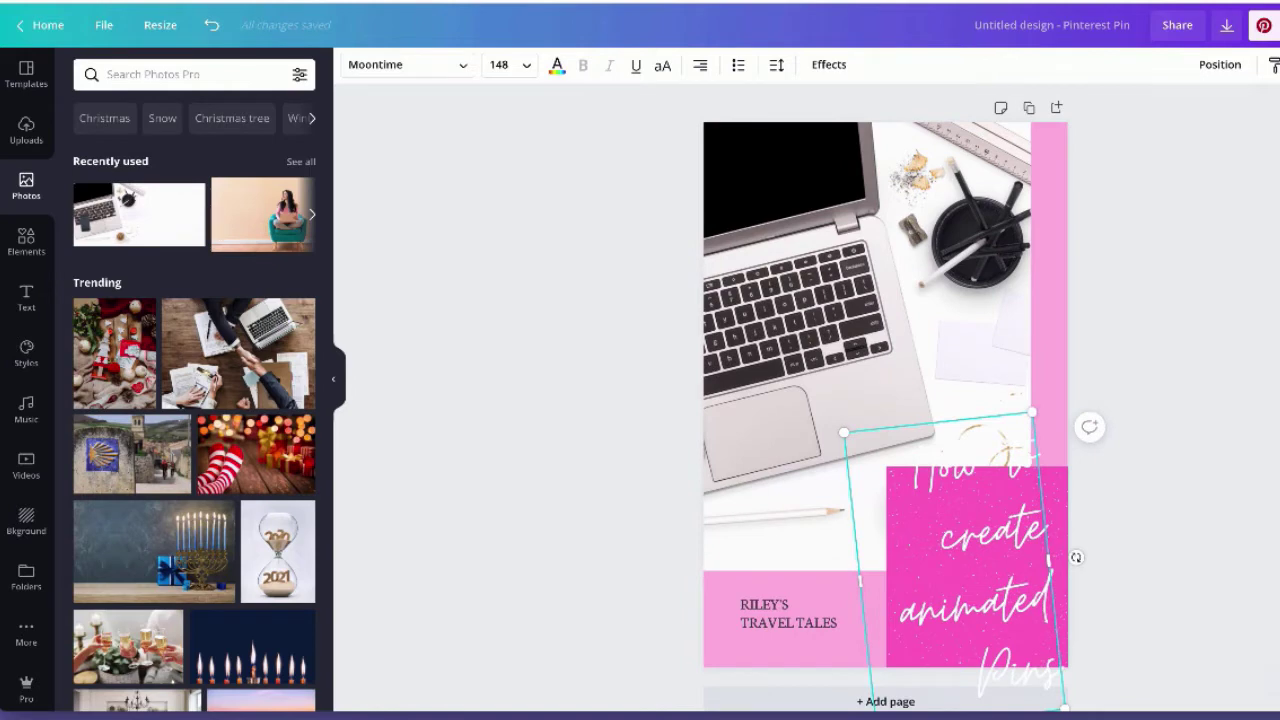
Widen the title's text box slightly and set its font size to 100.
{"action": "left_click_drag", "start_coordinate": [1049, 562], "coordinate": [1074, 555]}
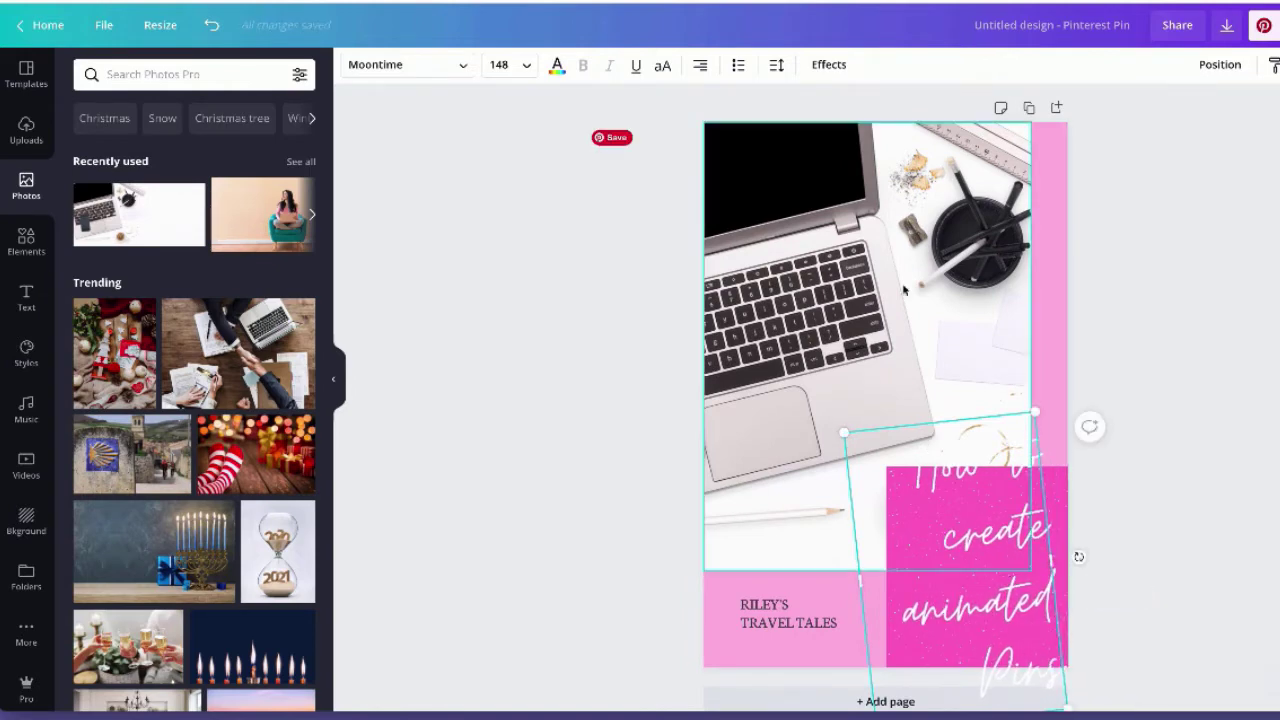
{"action": "left_click", "coordinate": [527, 68]}
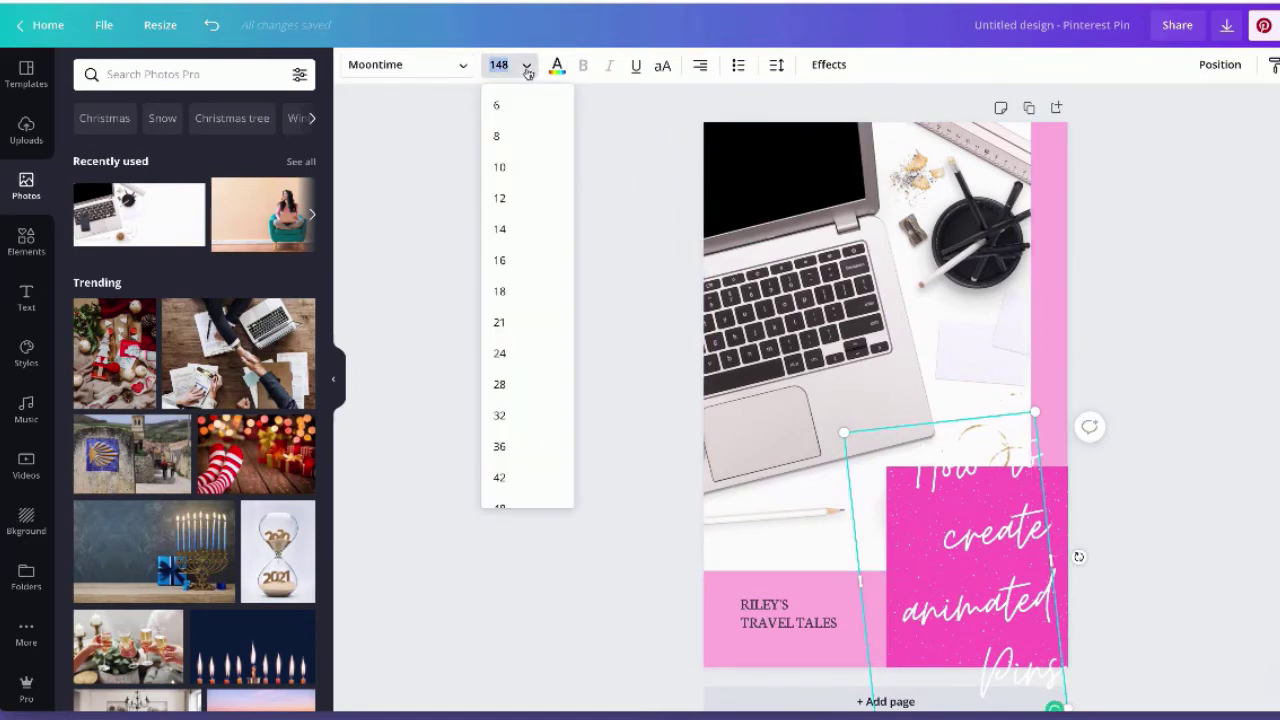
{"action": "type", "text": "100"}
{"action": "key", "text": "Return"}
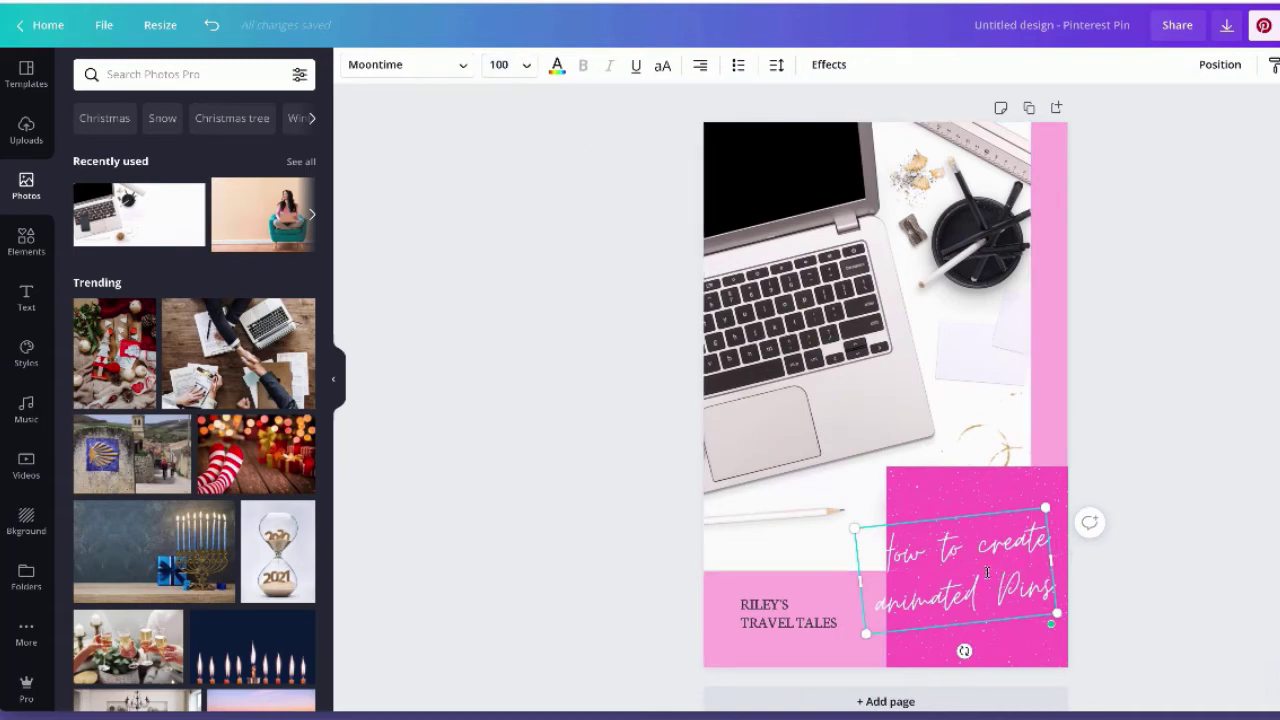
Left-align the title and adjust its text box so the lettering wraps onto three lines within the bright pink square.
{"action": "left_click_drag", "start_coordinate": [860, 580], "coordinate": [888, 577]}
{"action": "left_click", "coordinate": [700, 64]}
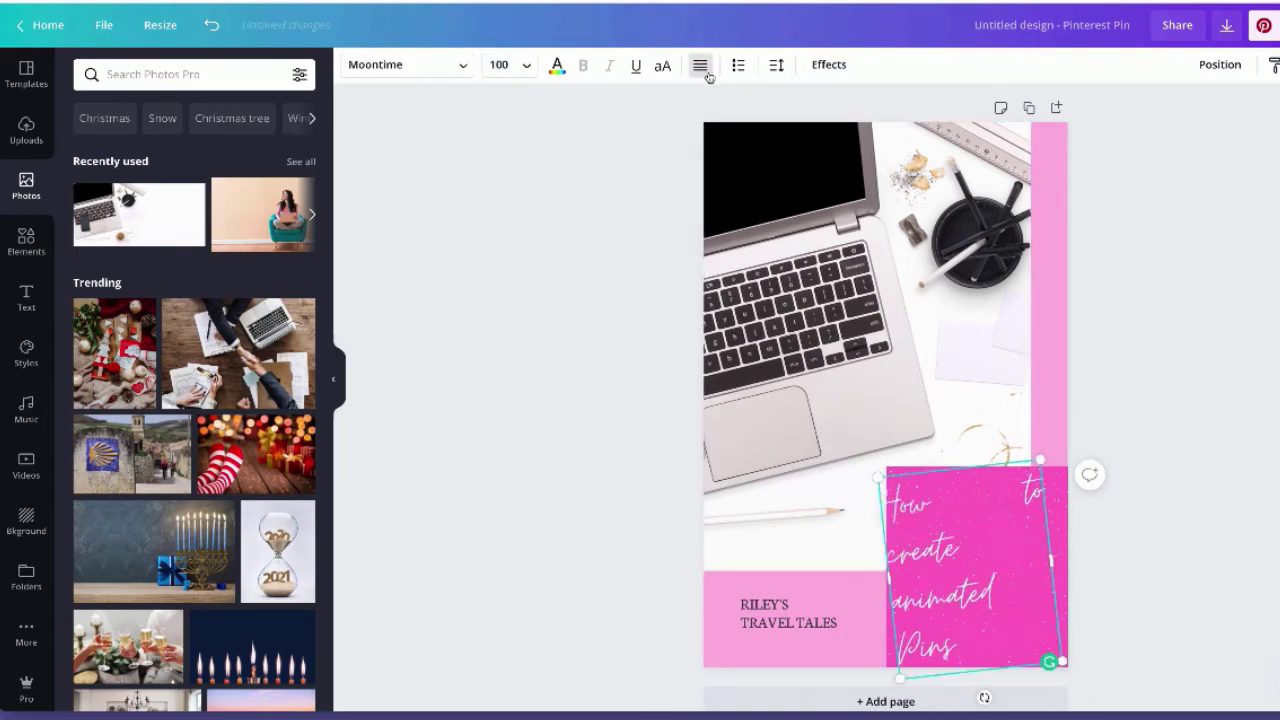
{"action": "left_click", "coordinate": [700, 64]}
{"action": "left_click_drag", "start_coordinate": [1050, 558], "coordinate": [1078, 562]}
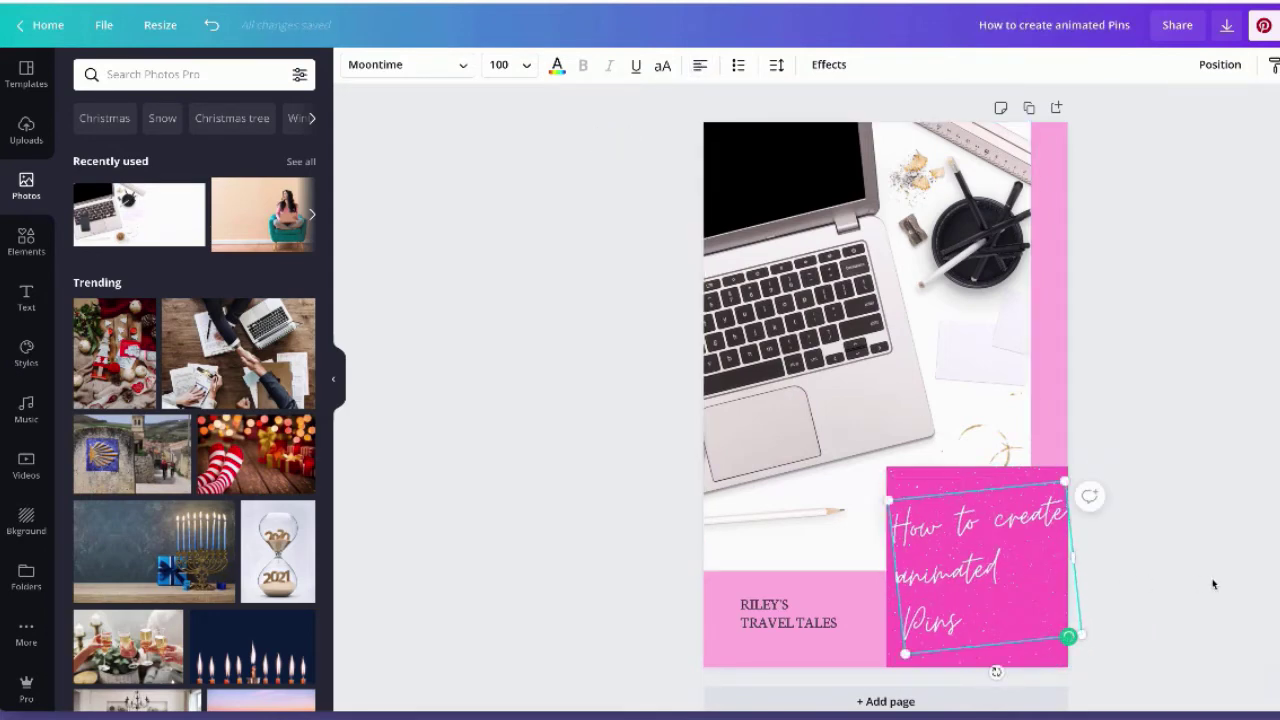
{"action": "left_click", "coordinate": [1214, 583]}
{"action": "left_click", "coordinate": [1045, 590]}
{"action": "left_click", "coordinate": [1251, 528]}
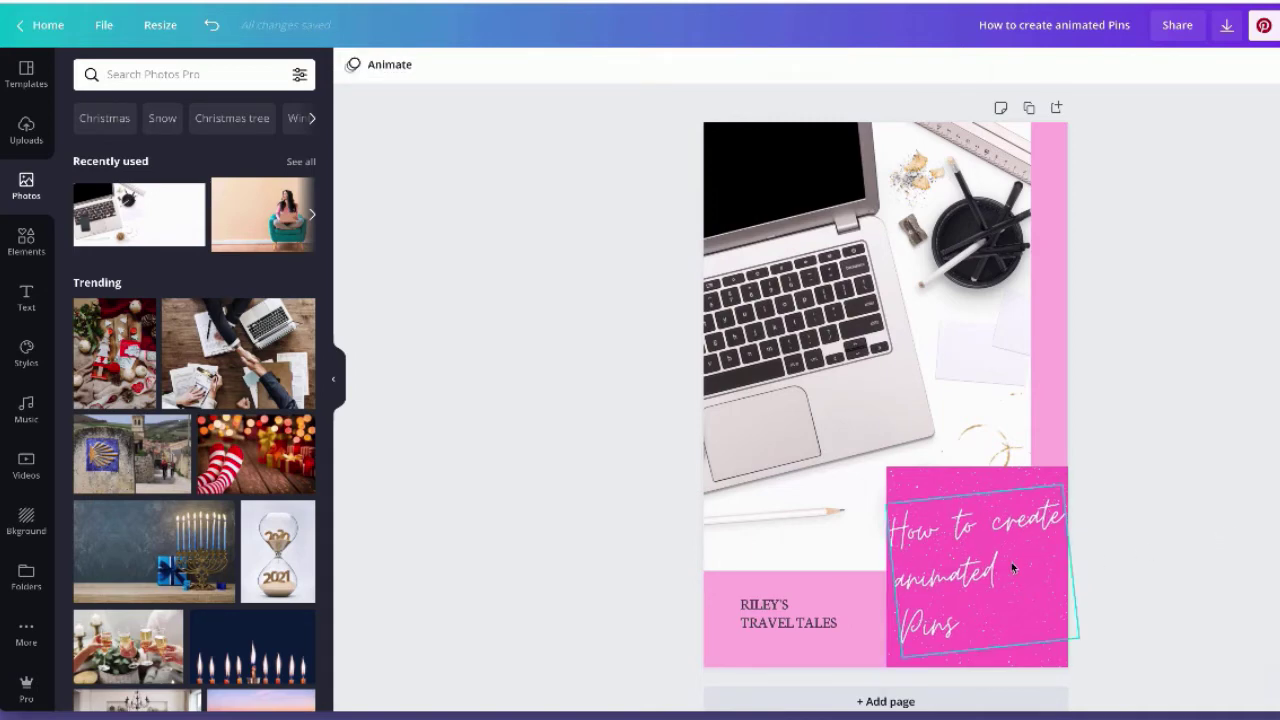
Replace the "Riley's Travel Tales" text with "DEEDEE CREATIVE".
{"action": "double_click", "coordinate": [757, 617]}
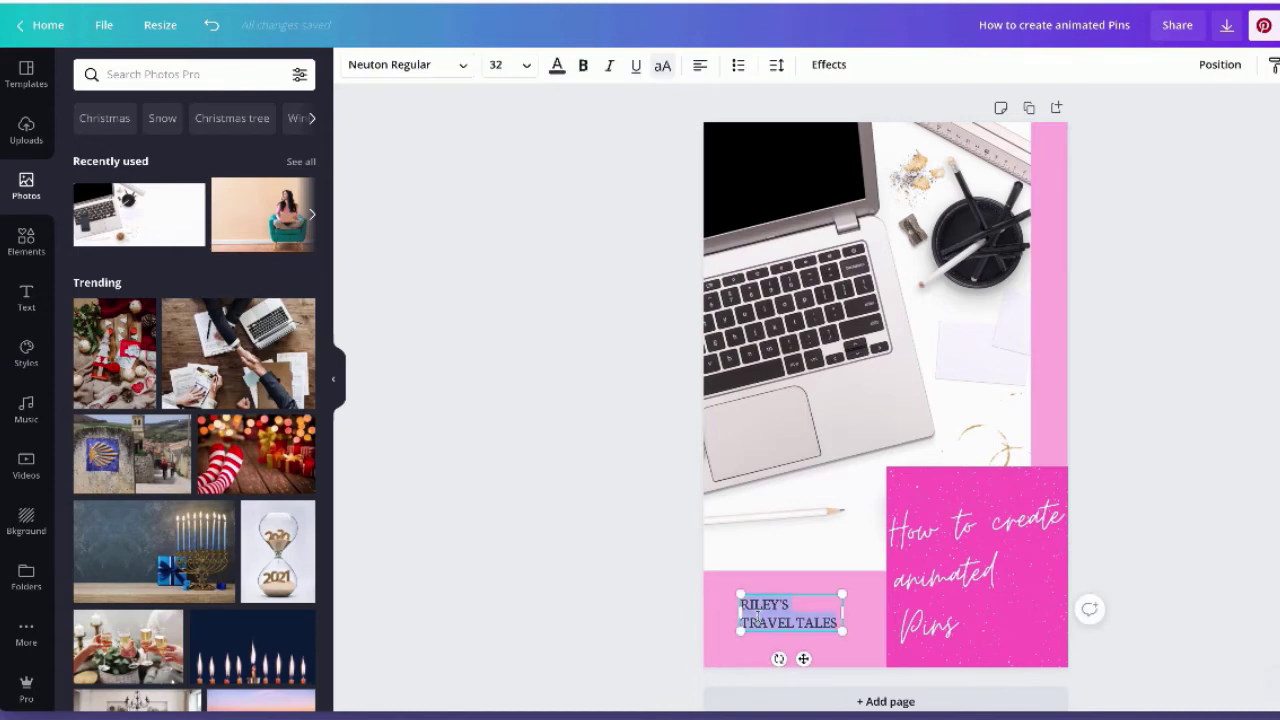
{"action": "type", "text": "DEED"}
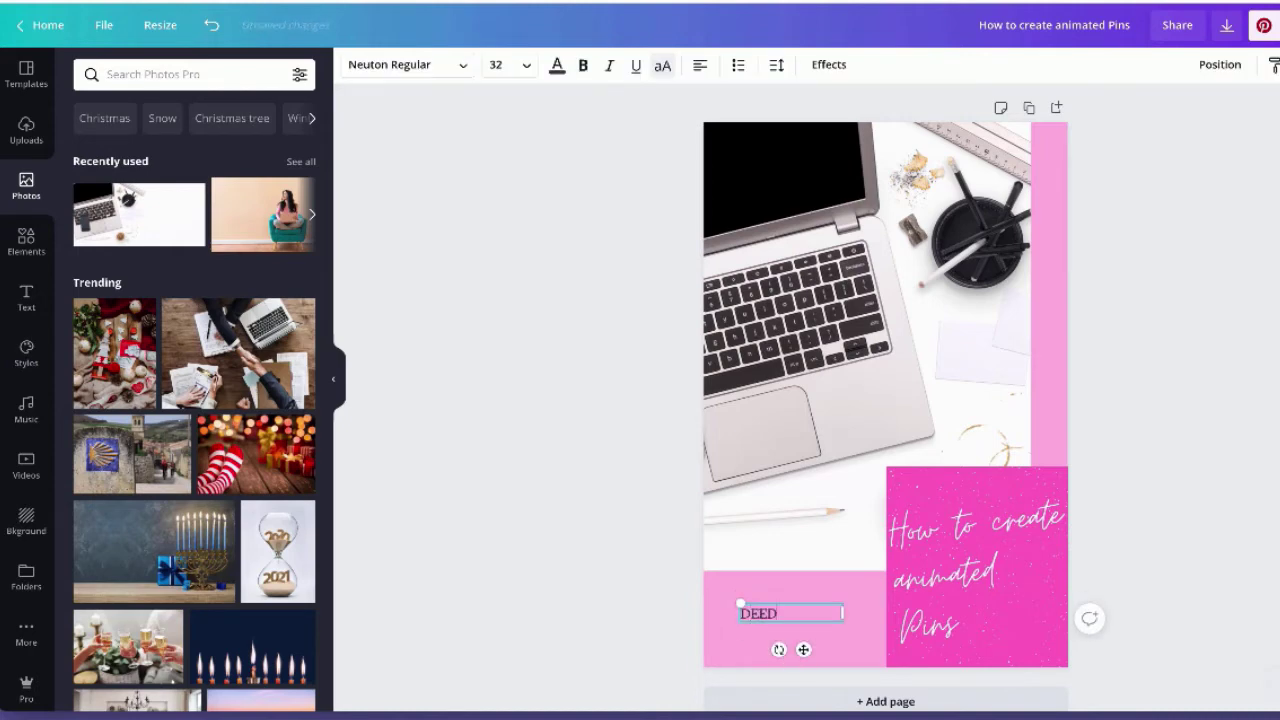
{"action": "type", "text": "EE CREATIVE"}
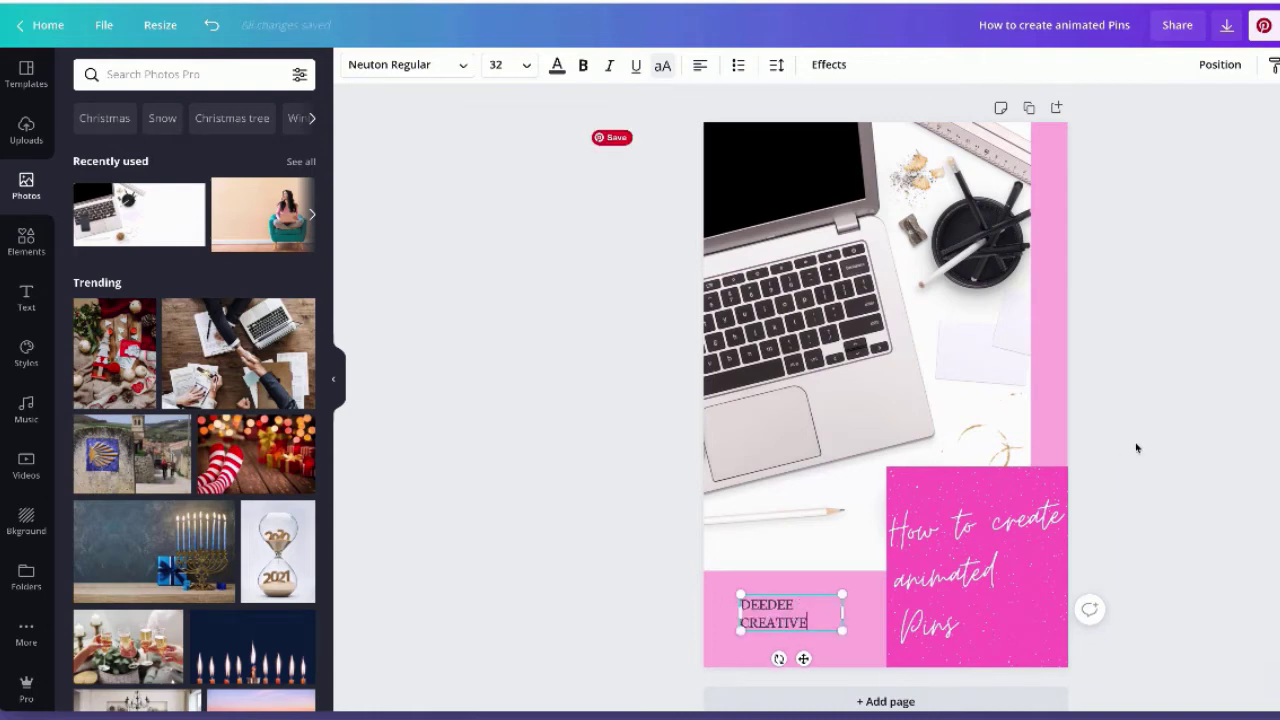
{"action": "left_click", "coordinate": [1170, 444]}
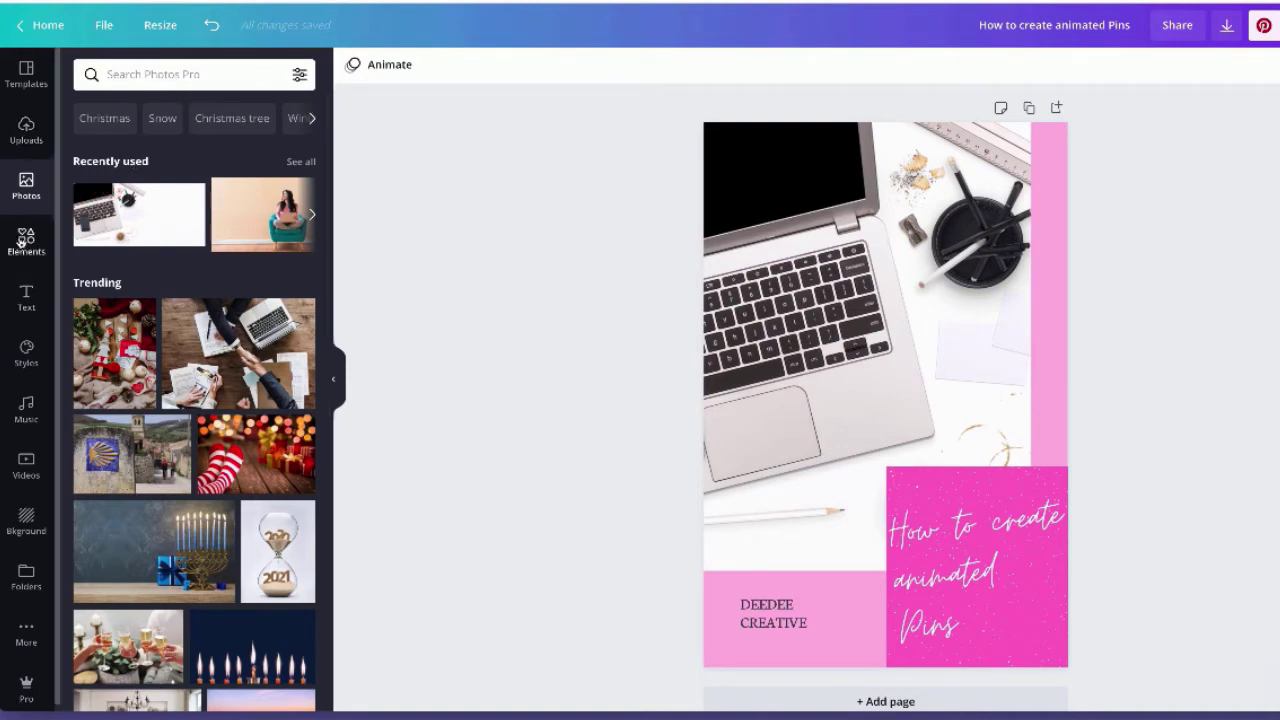
Browse the full collection of animated stickers among the design elements.
{"action": "left_click", "coordinate": [26, 240]}
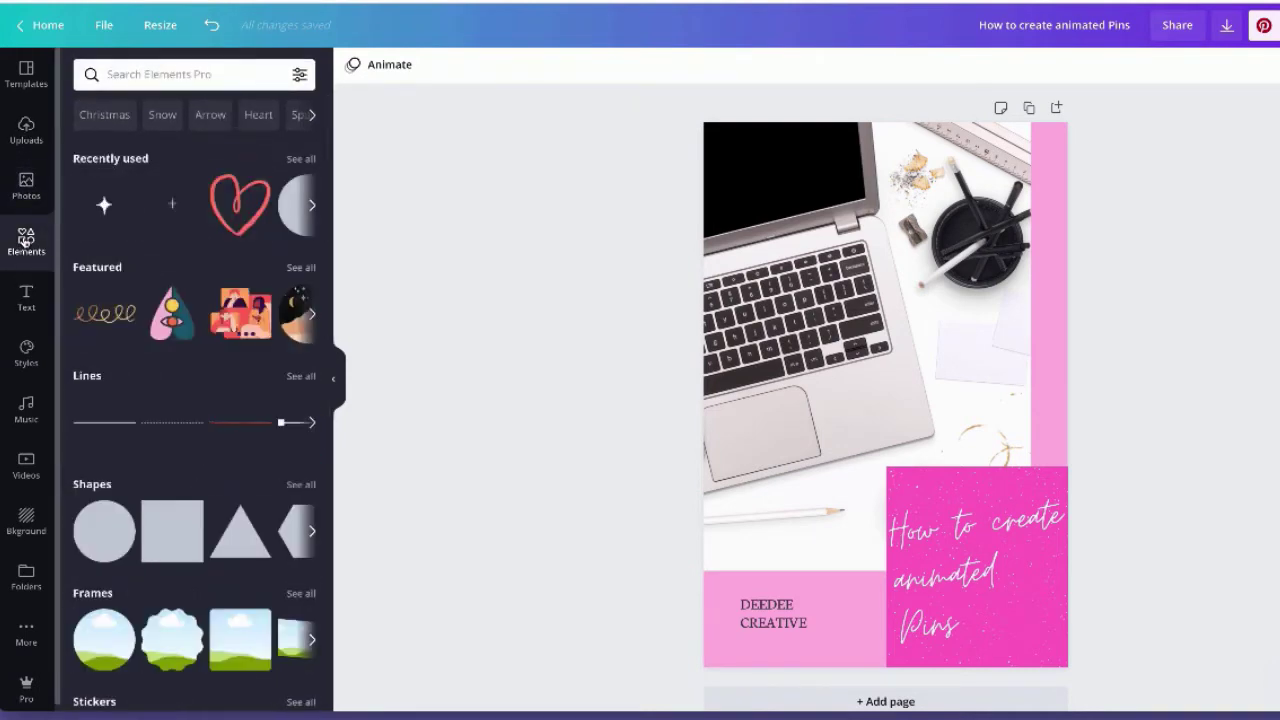
{"action": "mouse_move", "coordinate": [183, 187]}
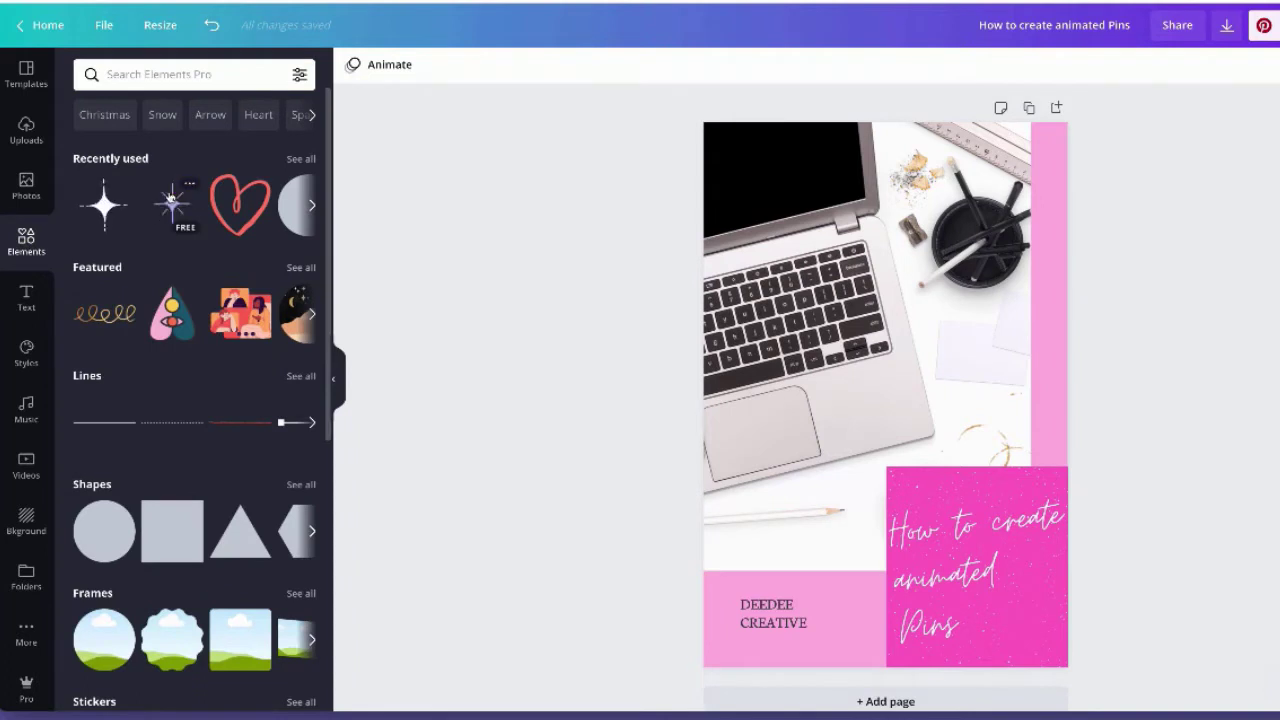
{"action": "scroll", "coordinate": [170, 197], "scroll_direction": "down", "scroll_amount": 5}
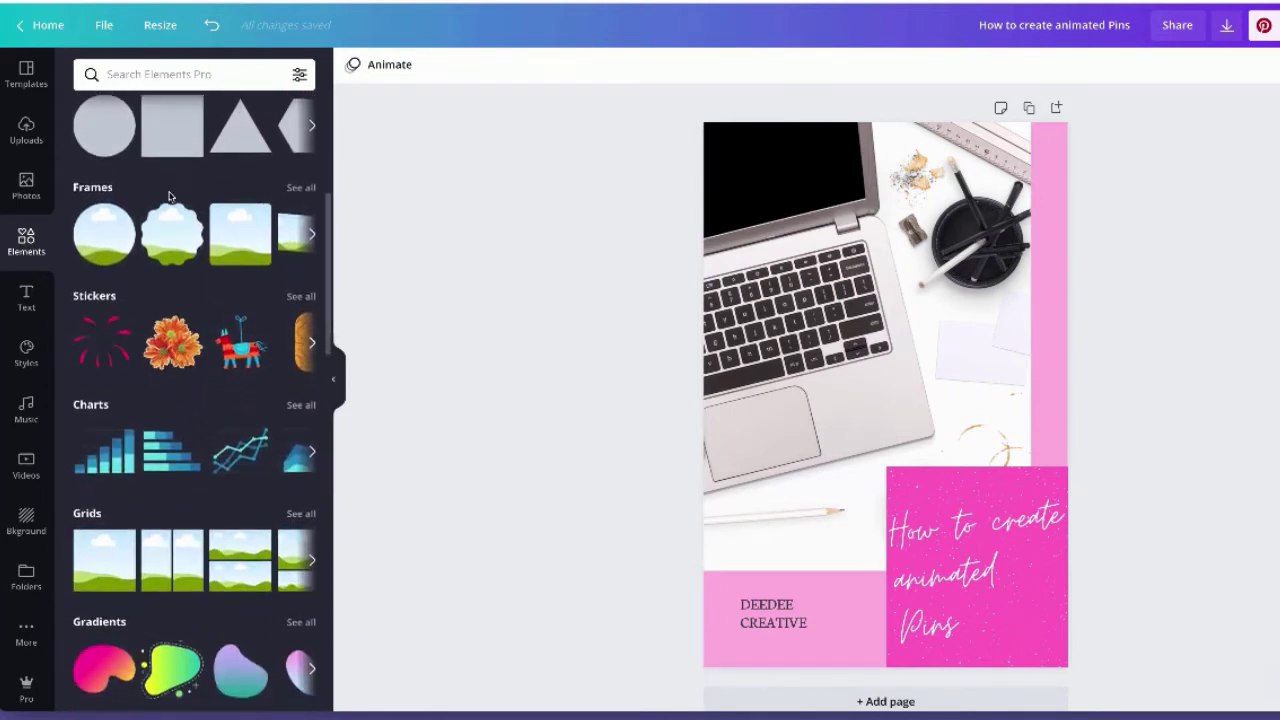
{"action": "scroll", "coordinate": [170, 197], "scroll_direction": "down", "scroll_amount": 1}
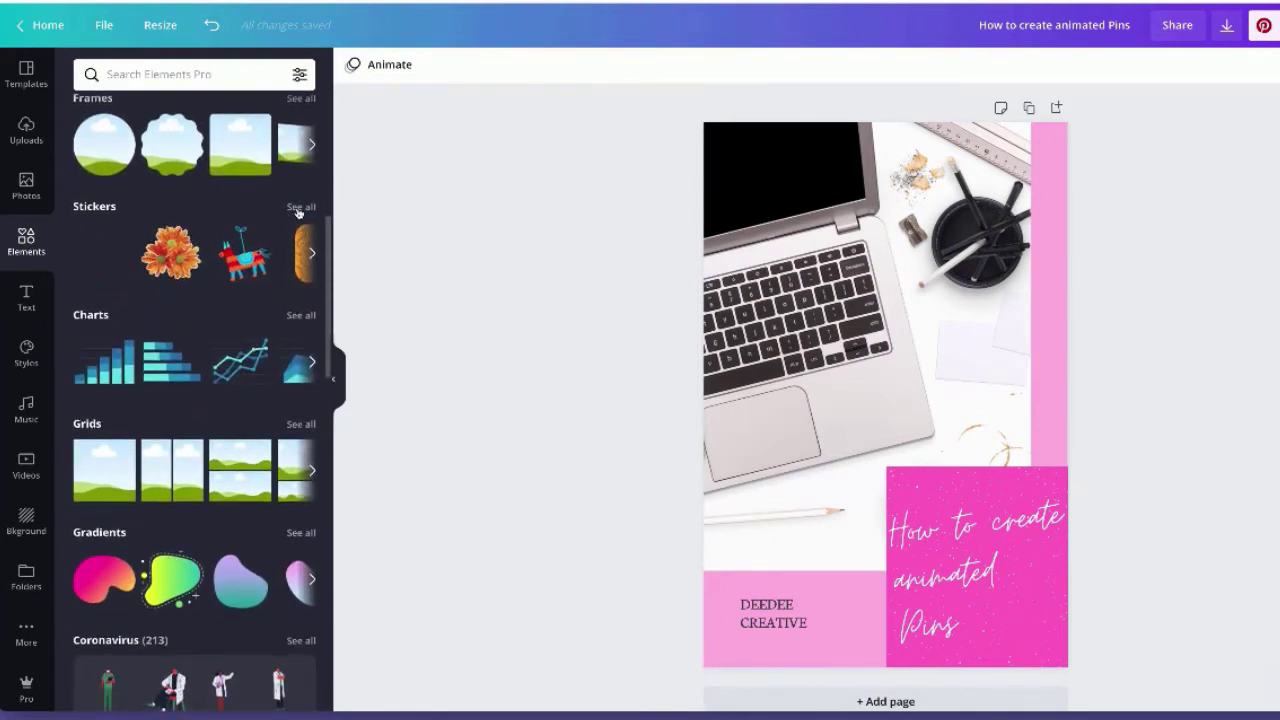
{"action": "left_click", "coordinate": [298, 208]}
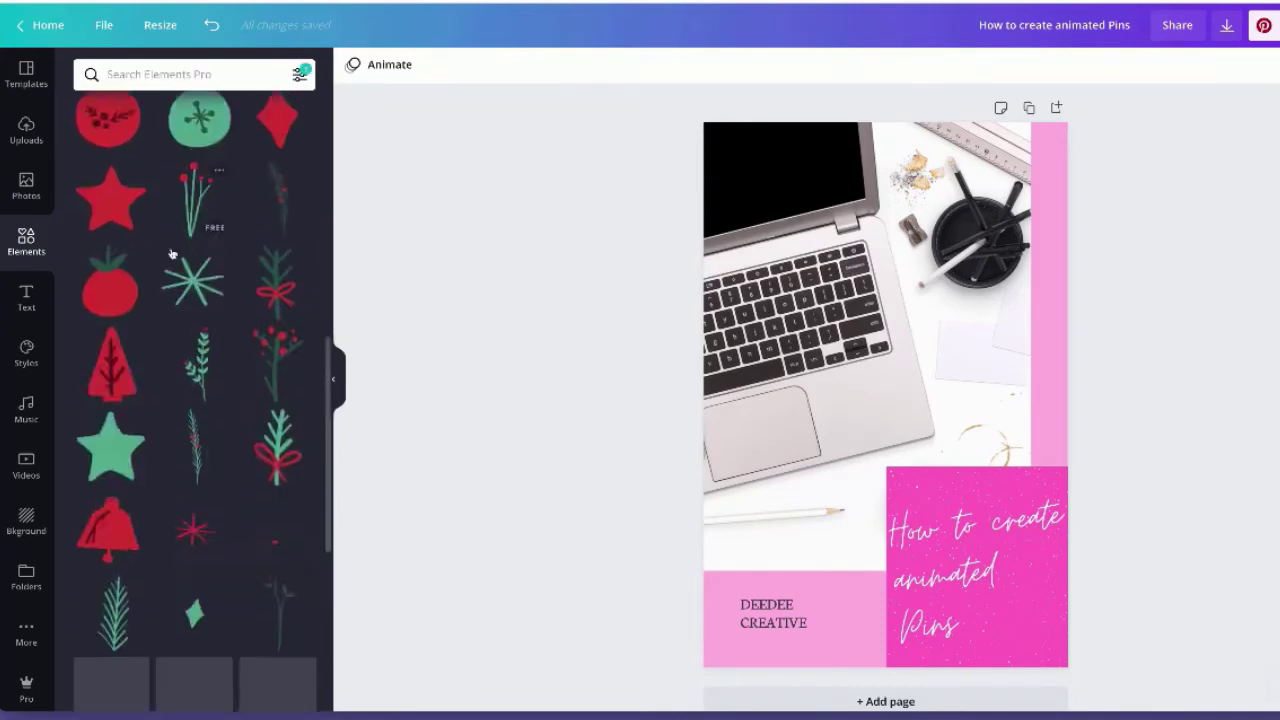
{"action": "scroll", "coordinate": [171, 251], "scroll_direction": "down", "scroll_amount": 3}
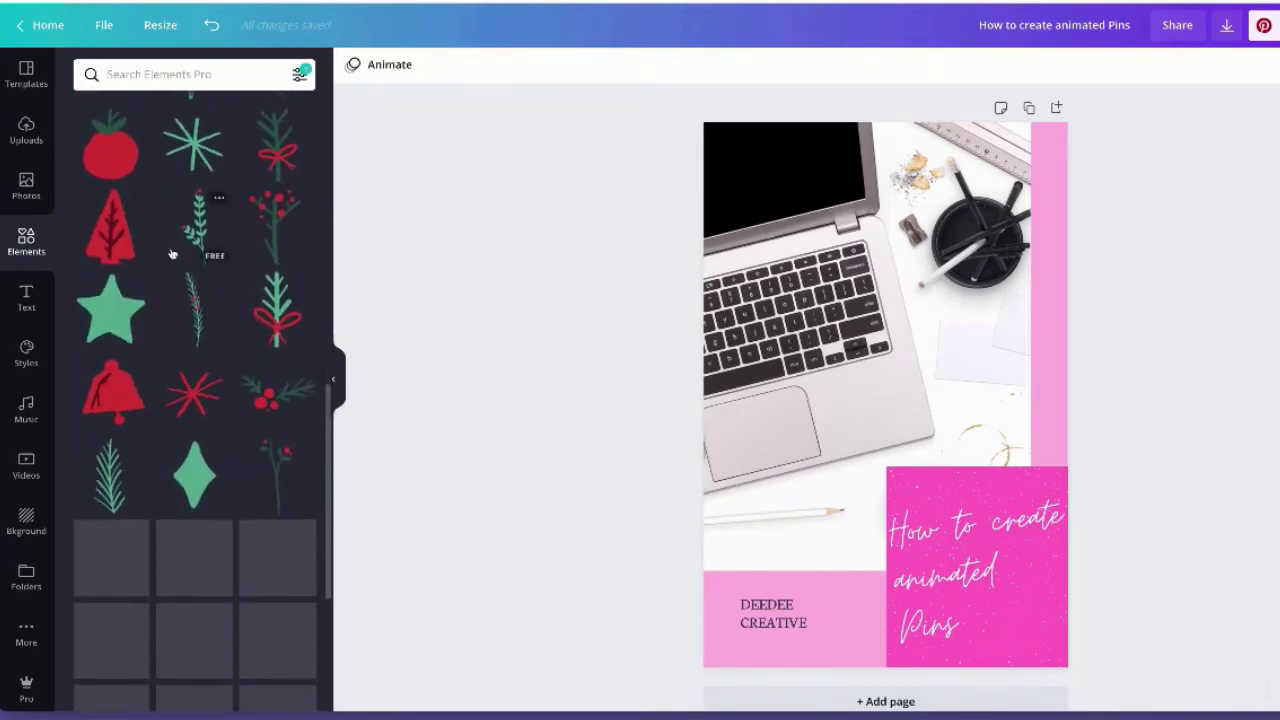
{"action": "scroll", "coordinate": [171, 253], "scroll_direction": "down", "scroll_amount": 2}
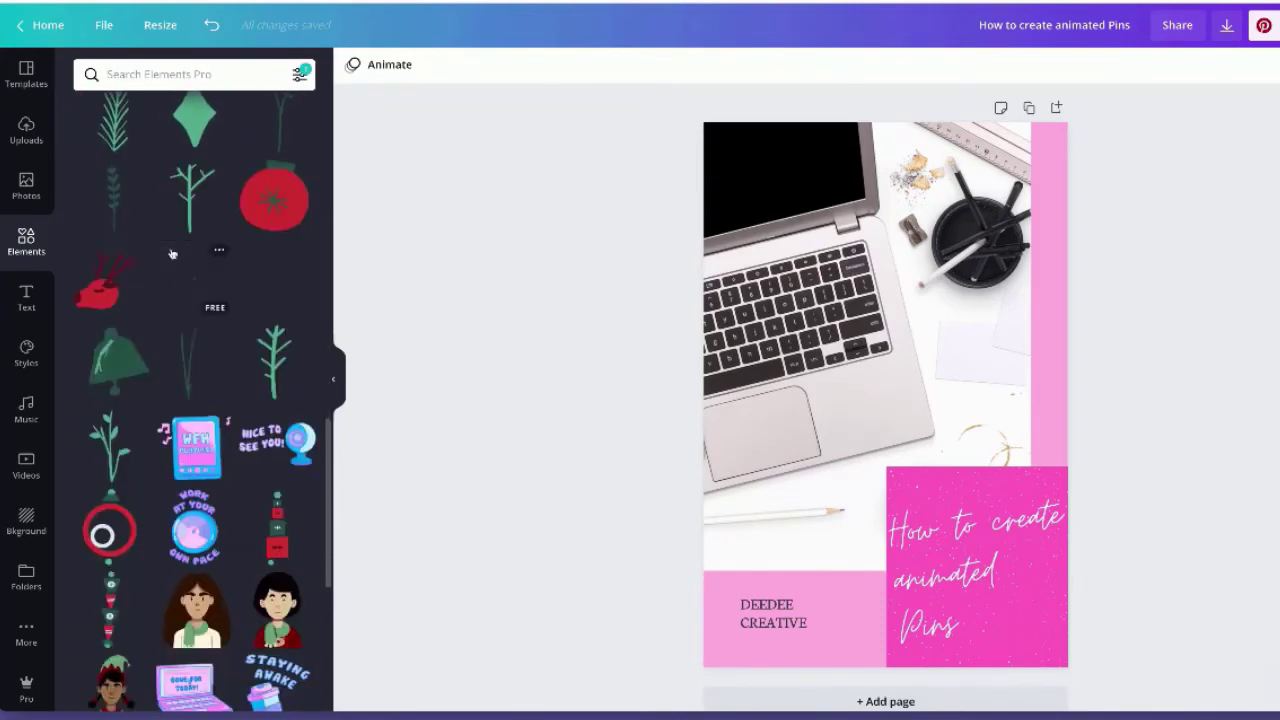
{"action": "scroll", "coordinate": [171, 253], "scroll_direction": "up", "scroll_amount": 2}
{"action": "scroll", "coordinate": [171, 253], "scroll_direction": "up", "scroll_amount": 3}
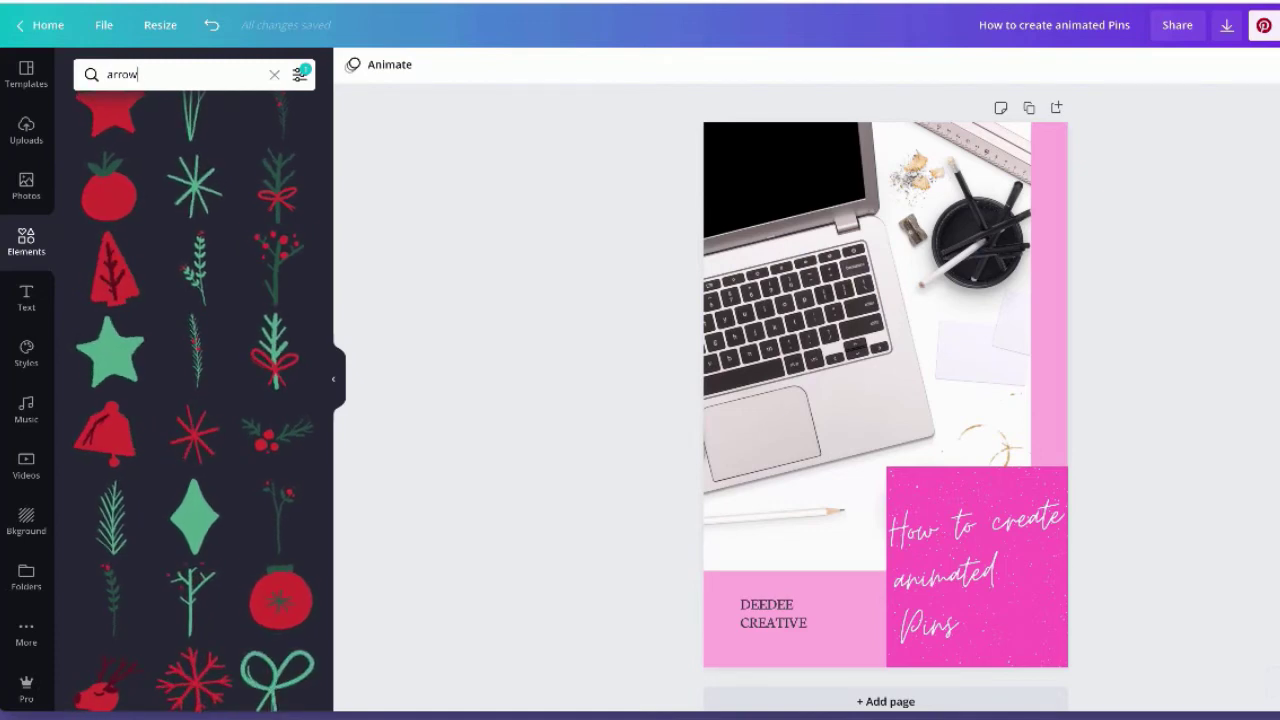
Search the elements for "arrow" with the results limited to animated ones.
{"action": "left_click", "coordinate": [301, 77]}
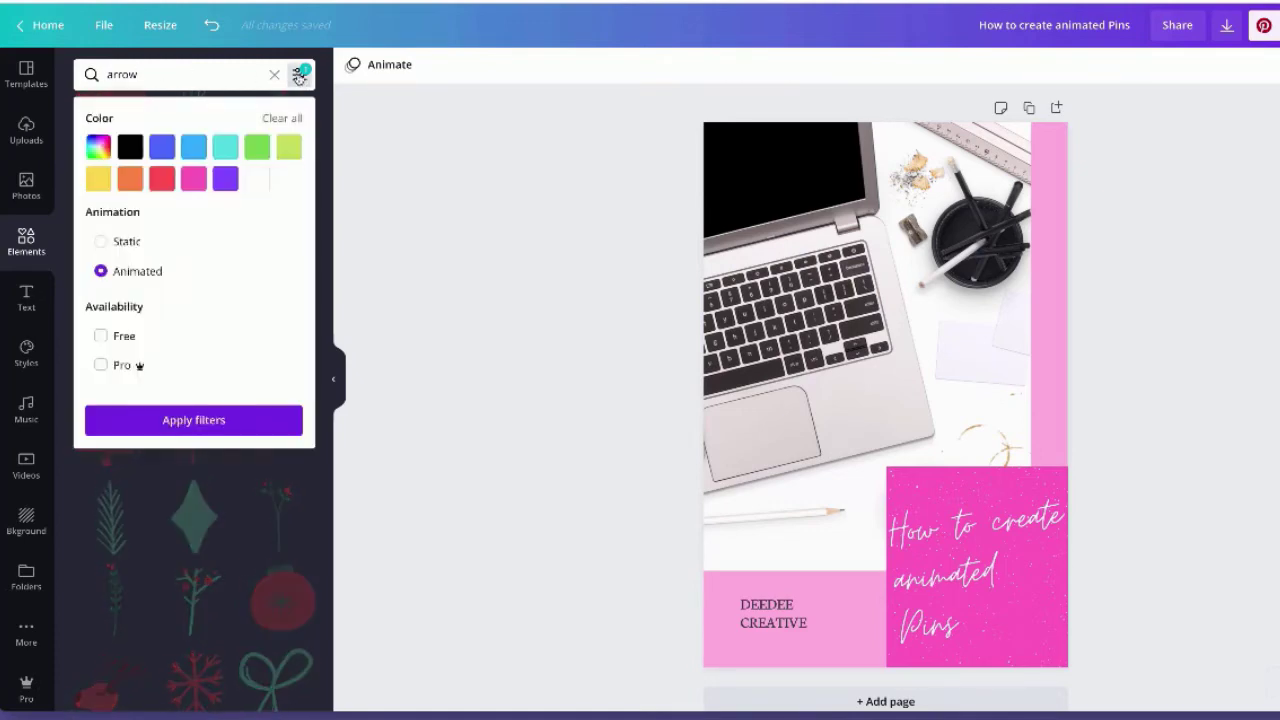
{"action": "left_click", "coordinate": [101, 272]}
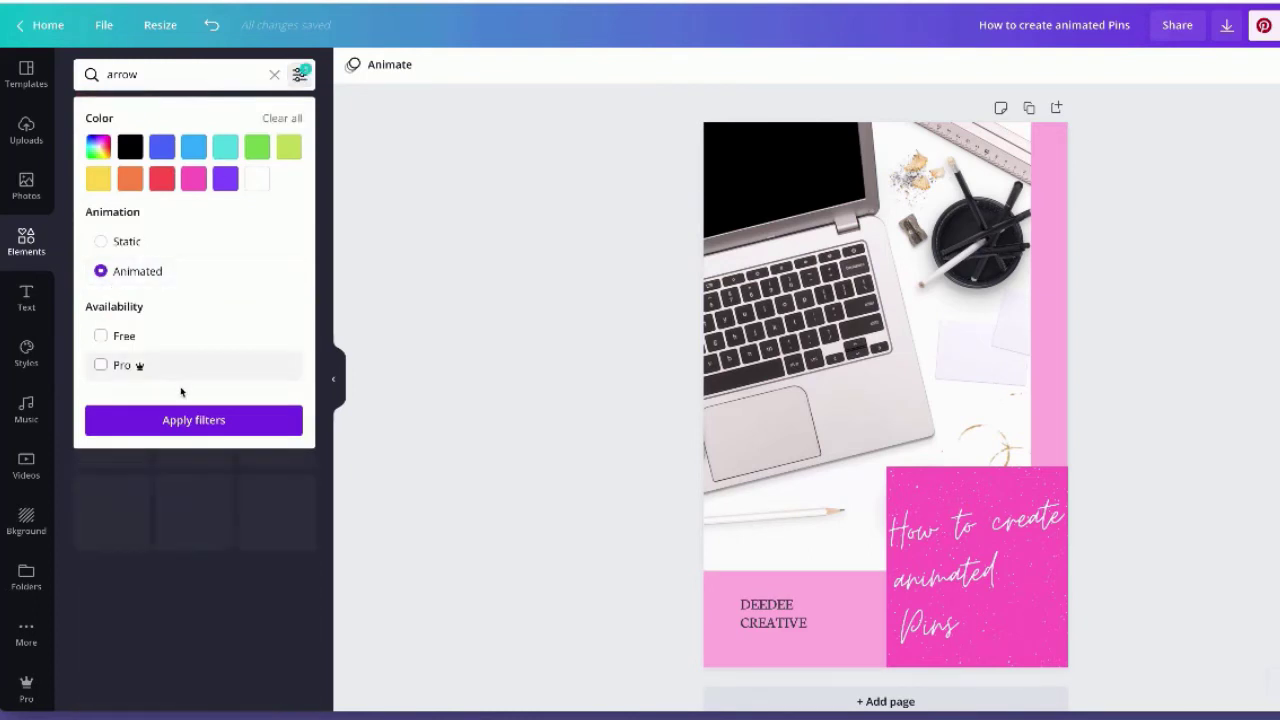
{"action": "left_click", "coordinate": [180, 420]}
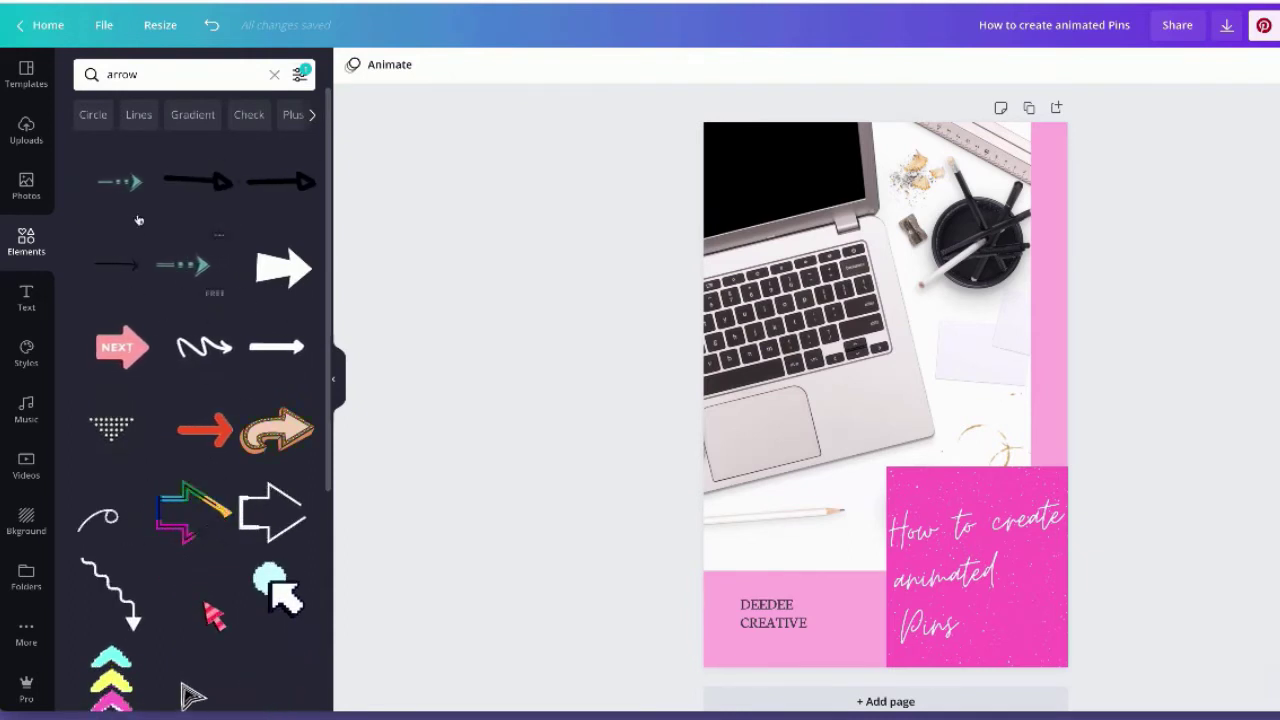
Add the free animated sticker of three stacked multicolored chevrons pointing down from the arrow results to the pin.
{"action": "scroll", "coordinate": [150, 450], "scroll_direction": "down", "scroll_amount": 3}
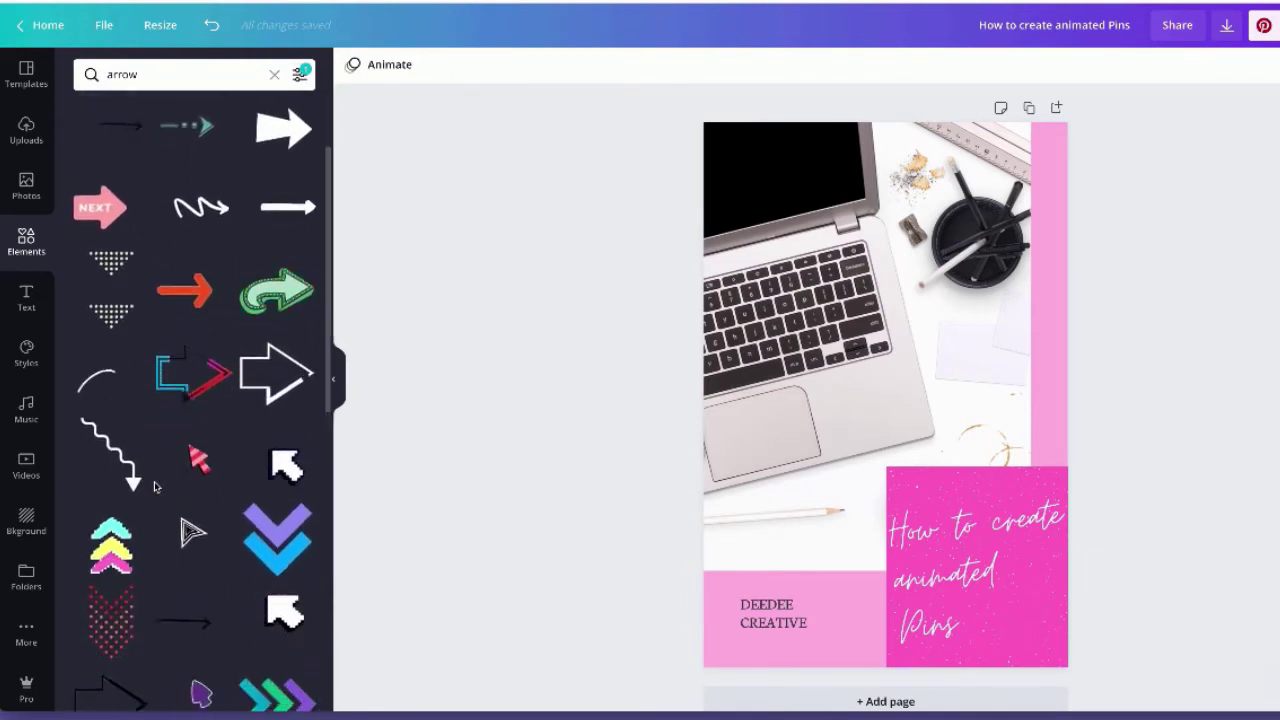
{"action": "scroll", "coordinate": [154, 486], "scroll_direction": "down", "scroll_amount": 2}
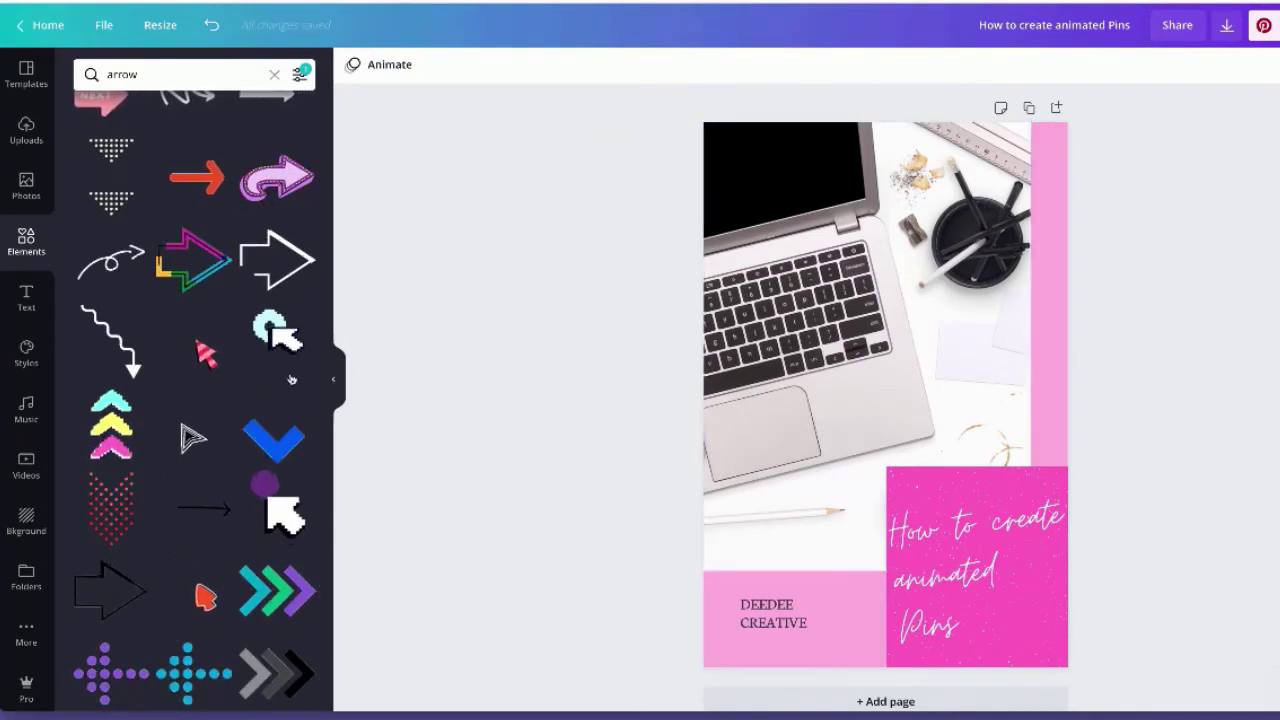
{"action": "scroll", "coordinate": [200, 420], "scroll_direction": "down", "scroll_amount": 1}
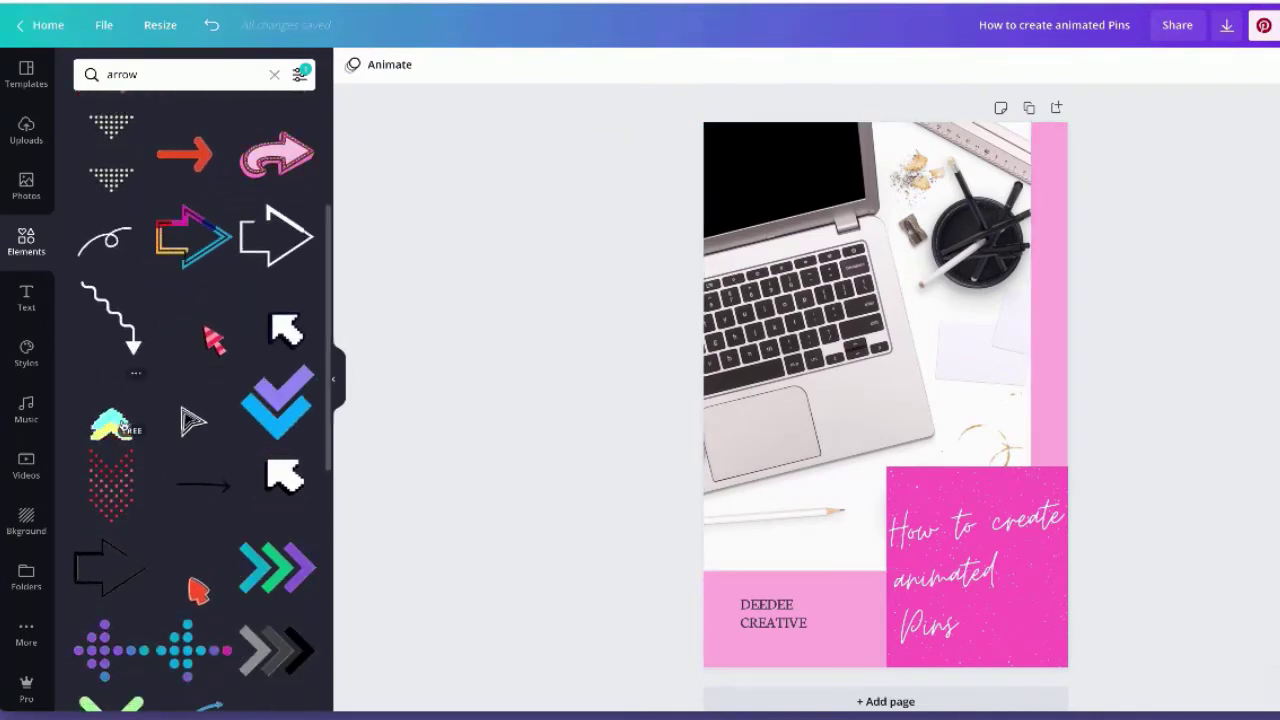
{"action": "scroll", "coordinate": [122, 422], "scroll_direction": "down", "scroll_amount": 1}
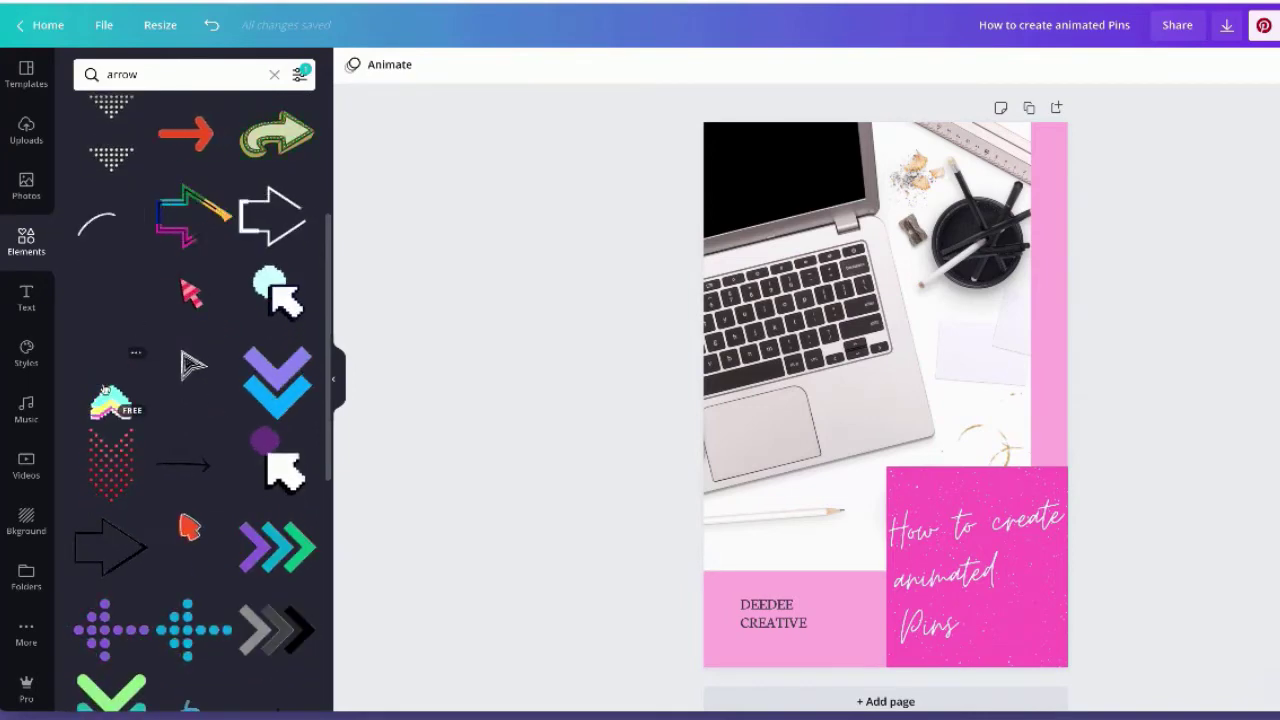
{"action": "scroll", "coordinate": [183, 370], "scroll_direction": "down", "scroll_amount": 5}
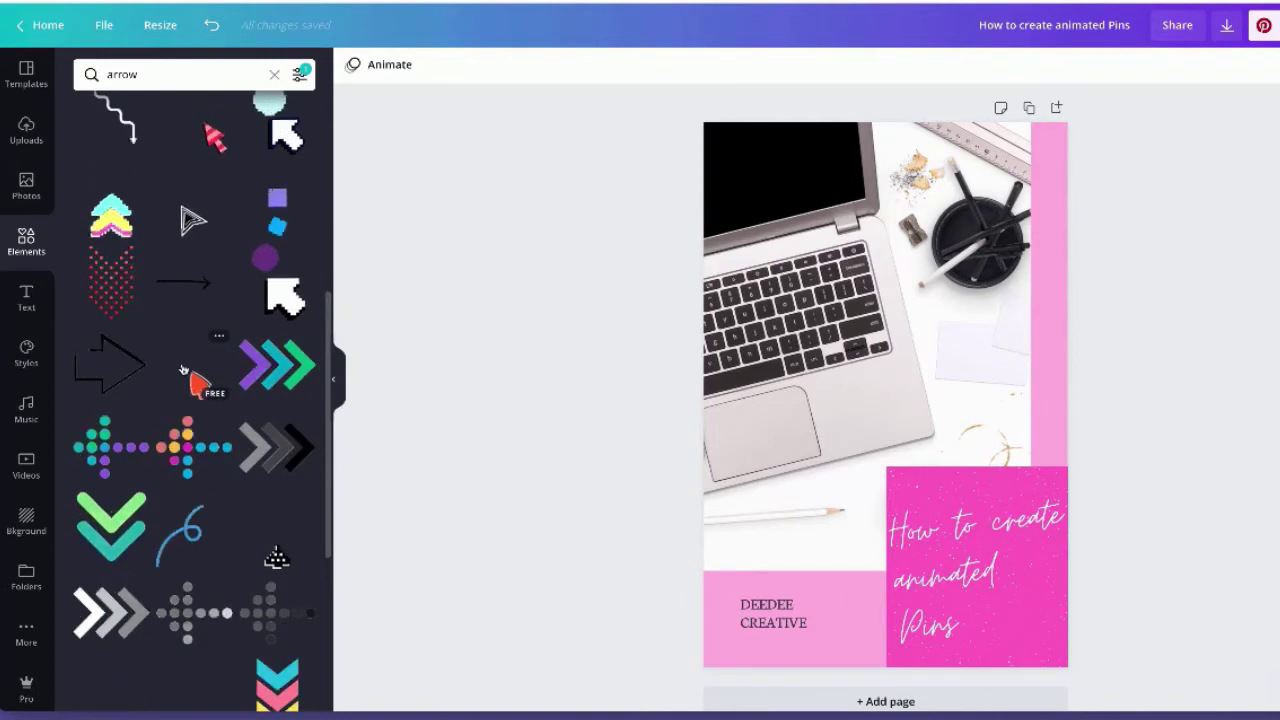
{"action": "scroll", "coordinate": [175, 400], "scroll_direction": "down", "scroll_amount": 2}
{"action": "scroll", "coordinate": [170, 407], "scroll_direction": "down", "scroll_amount": 3}
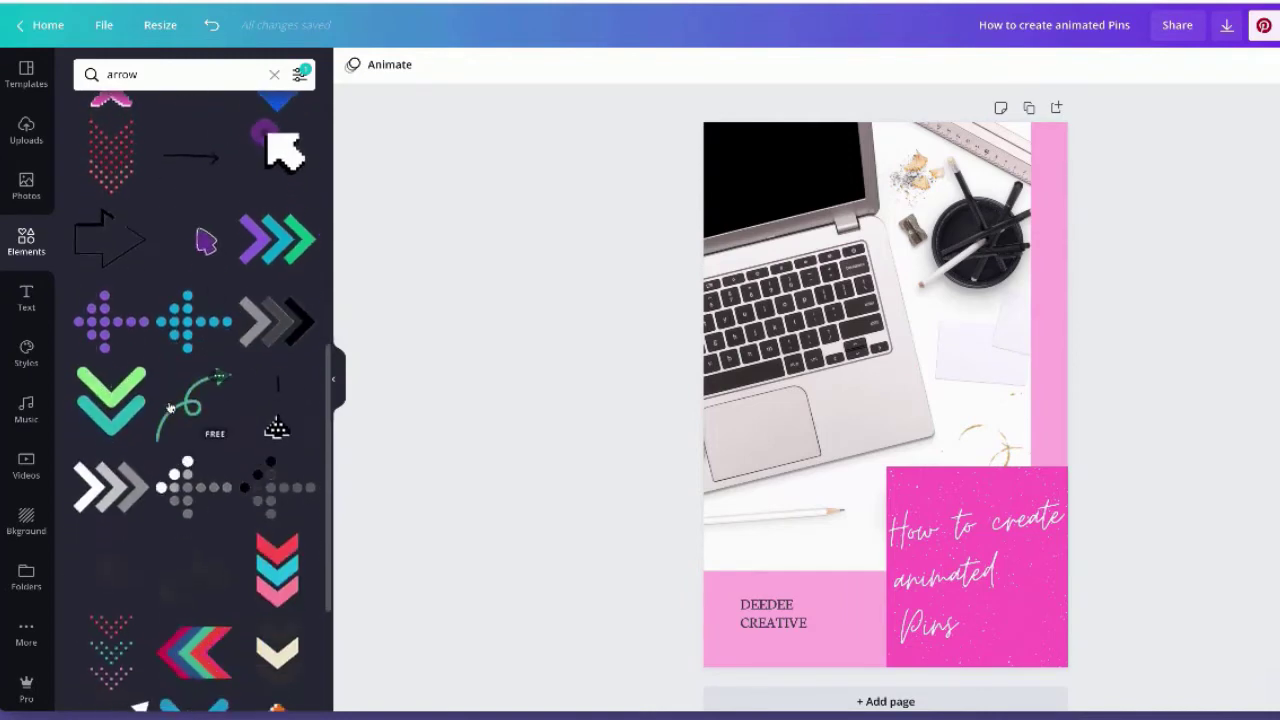
{"action": "scroll", "coordinate": [170, 406], "scroll_direction": "down", "scroll_amount": 10}
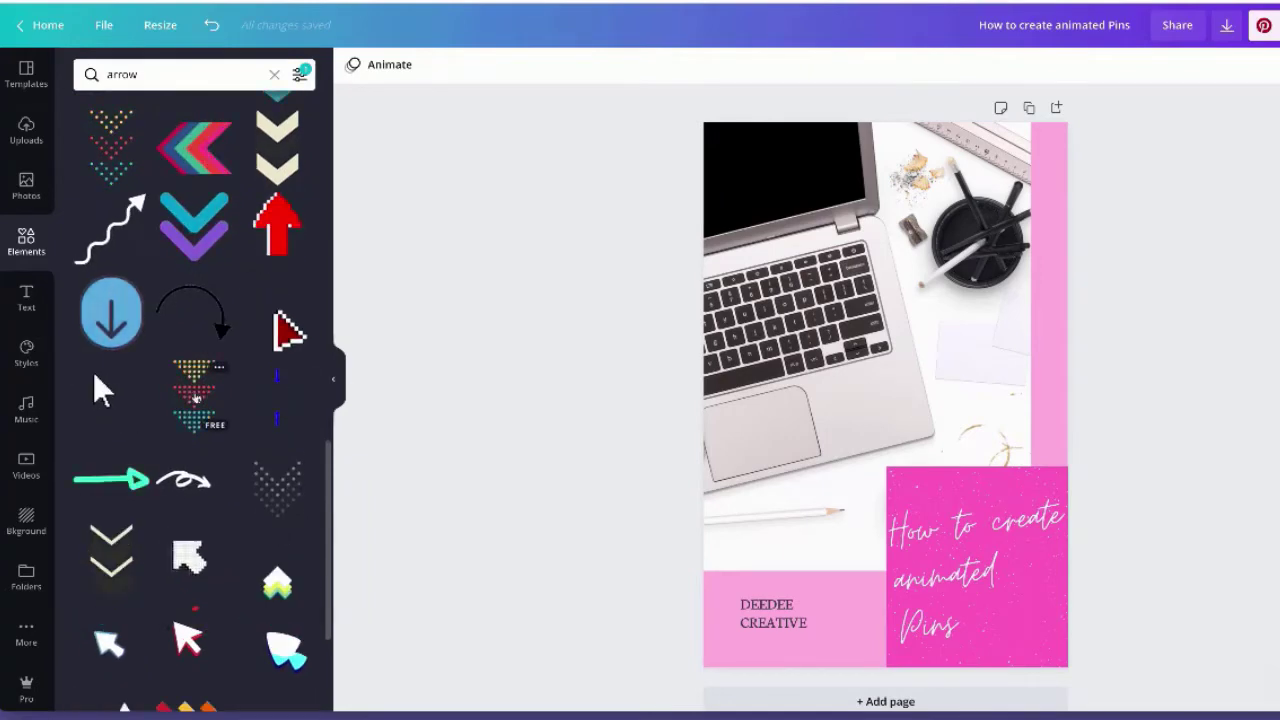
{"action": "scroll", "coordinate": [170, 407], "scroll_direction": "up", "scroll_amount": 4}
{"action": "left_click", "coordinate": [280, 258]}
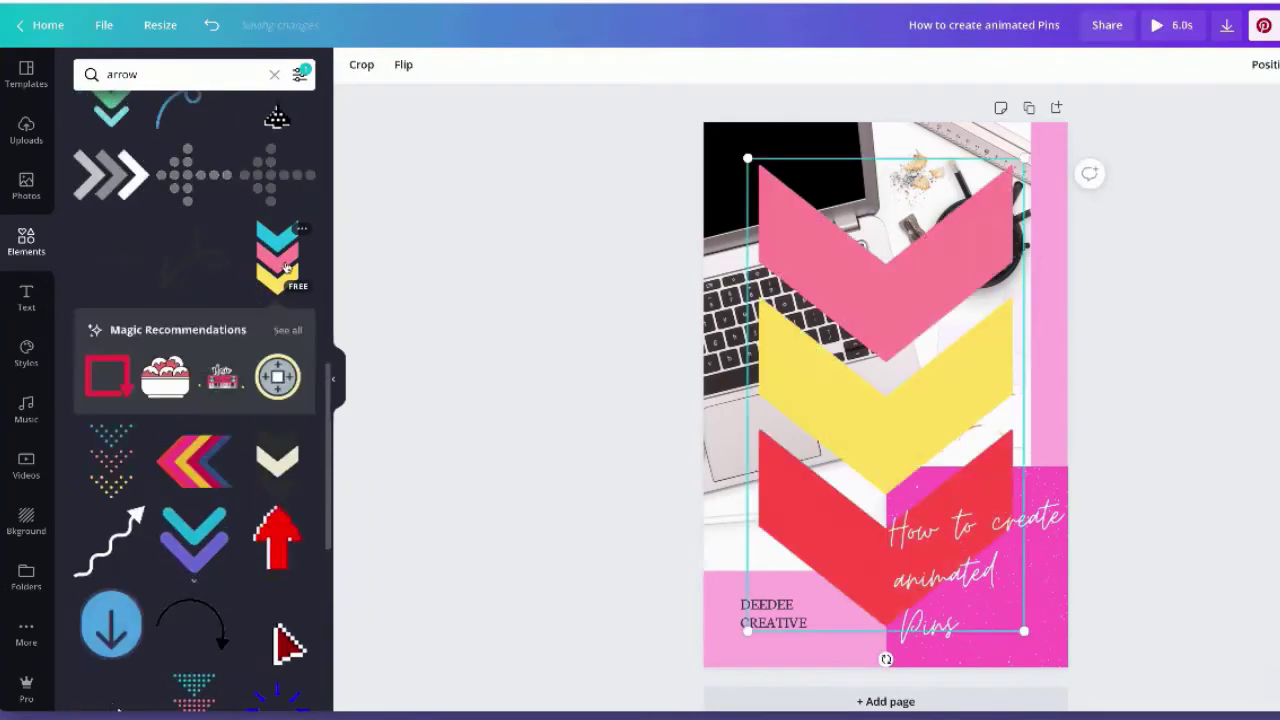
Shrink the chevron sticker and place it on the photo just above the magenta text block.
{"action": "left_click_drag", "start_coordinate": [751, 157], "coordinate": [945, 490]}
{"action": "left_click", "coordinate": [977, 500]}
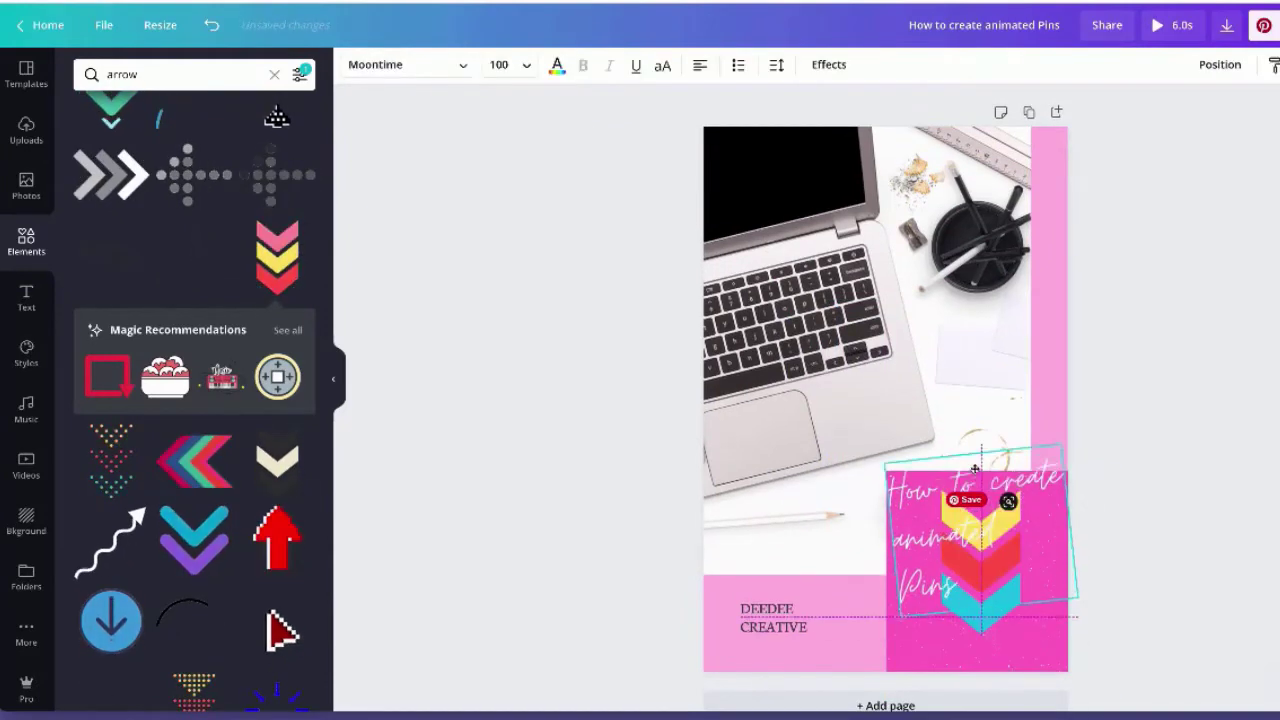
{"action": "left_click", "coordinate": [975, 488]}
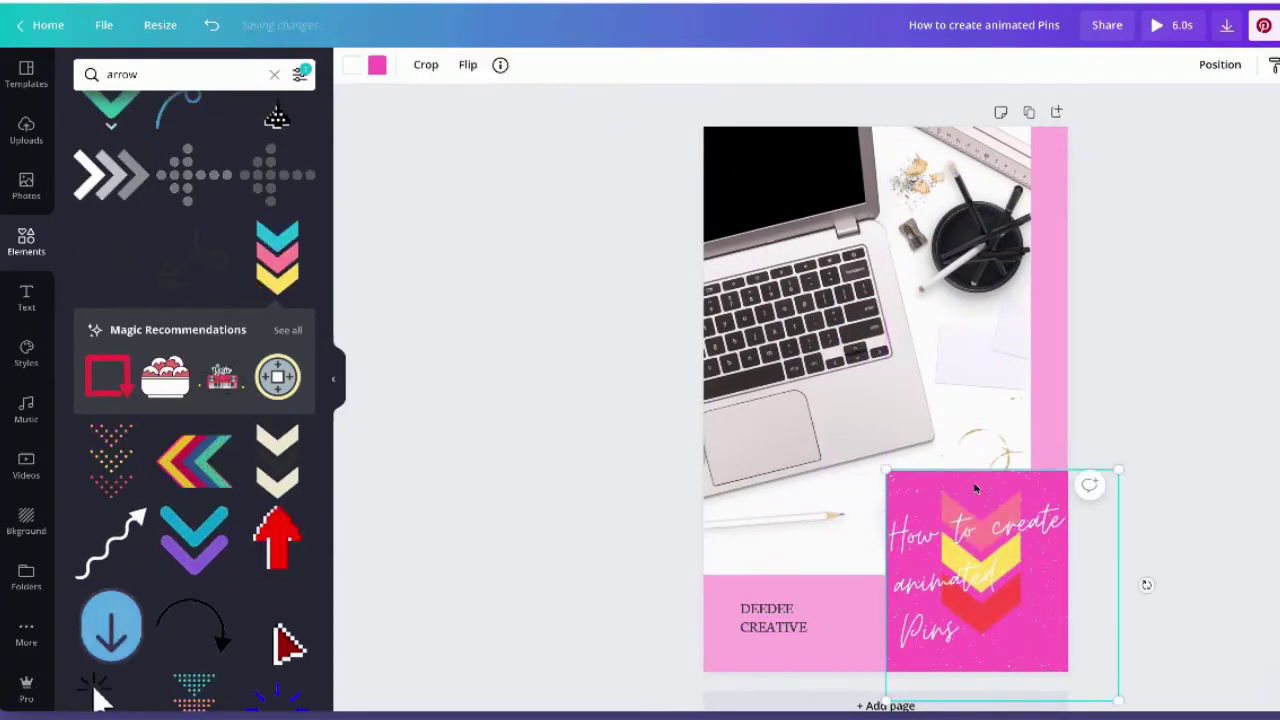
{"action": "left_click_drag", "start_coordinate": [945, 499], "coordinate": [946, 299]}
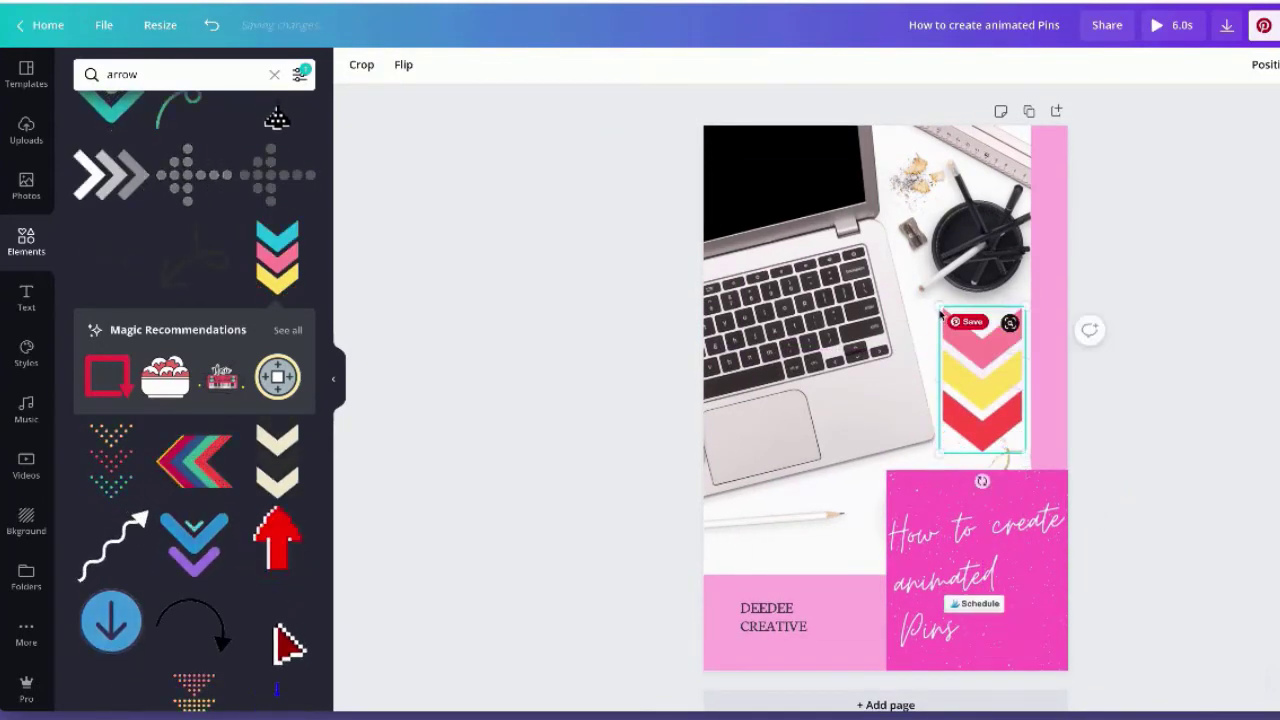
{"action": "left_click", "coordinate": [1255, 466]}
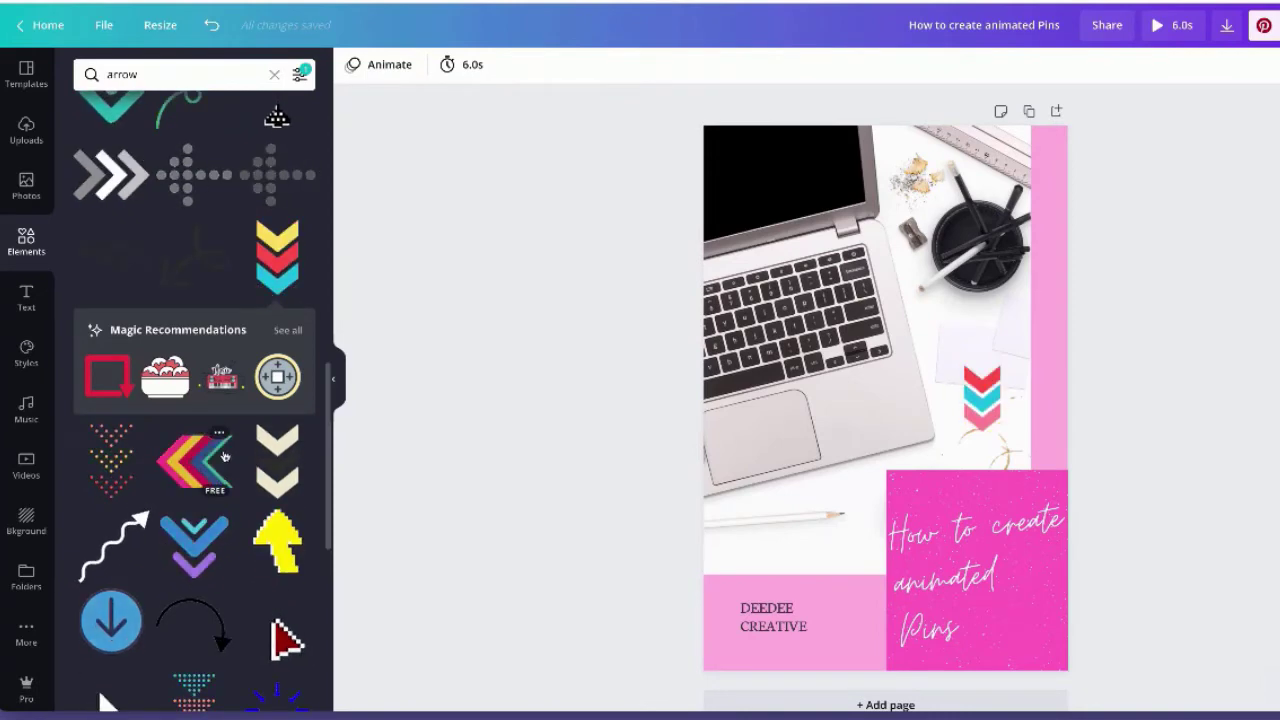
Search the elements for "star" with the results limited to animated ones.
{"action": "scroll", "coordinate": [316, 306], "scroll_direction": "down", "scroll_amount": 2}
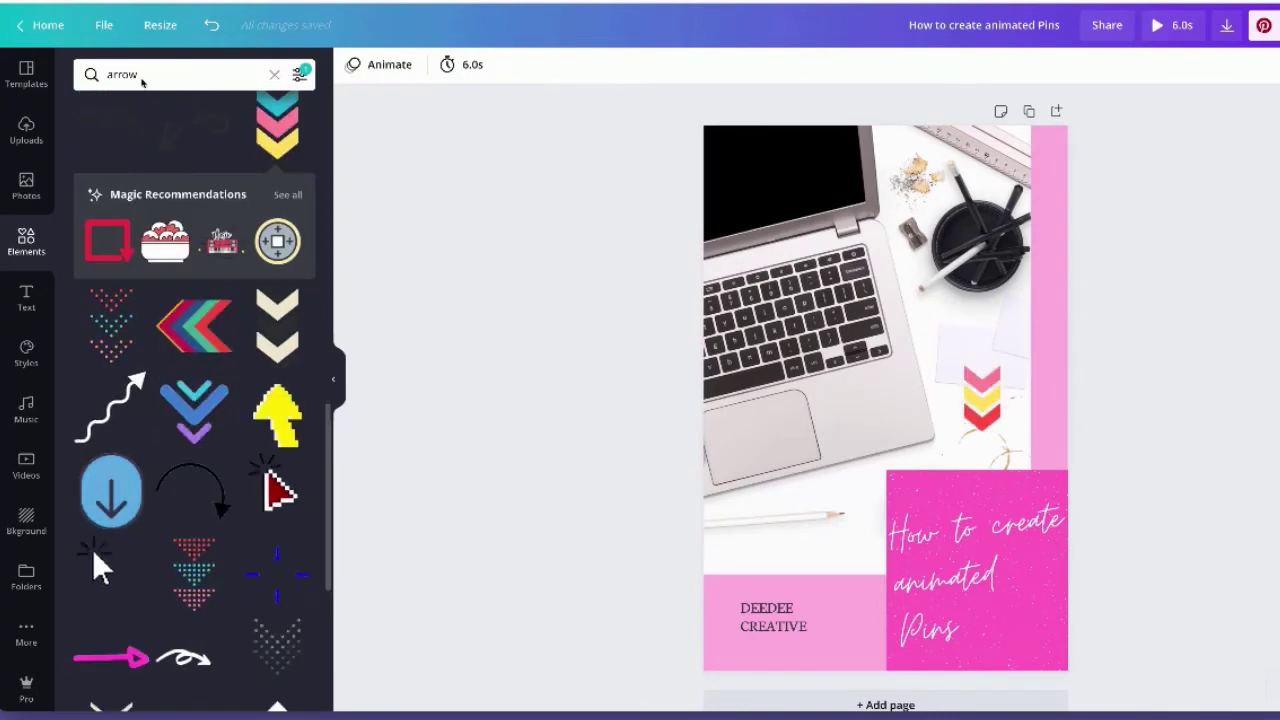
{"action": "scroll", "coordinate": [316, 306], "scroll_direction": "down", "scroll_amount": 3}
{"action": "left_click", "coordinate": [160, 74]}
{"action": "key", "text": "ctrl+a"}
{"action": "type", "text": "star"}
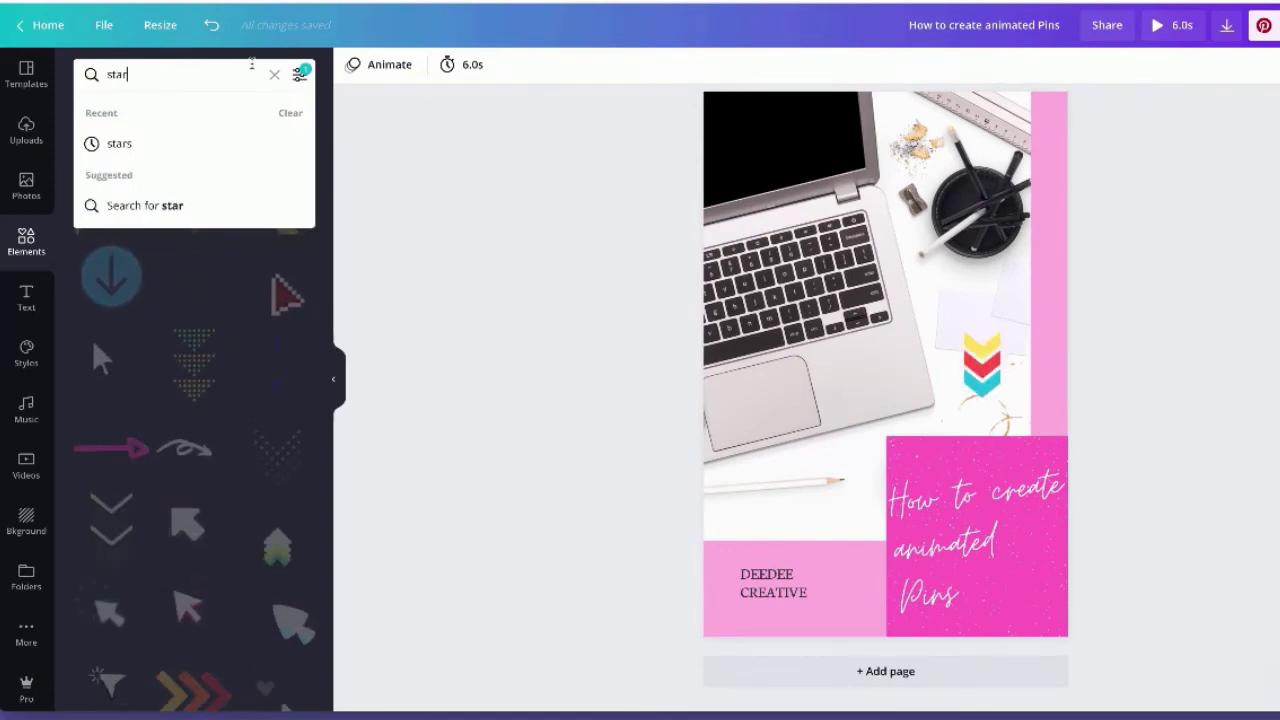
{"action": "left_click", "coordinate": [300, 74]}
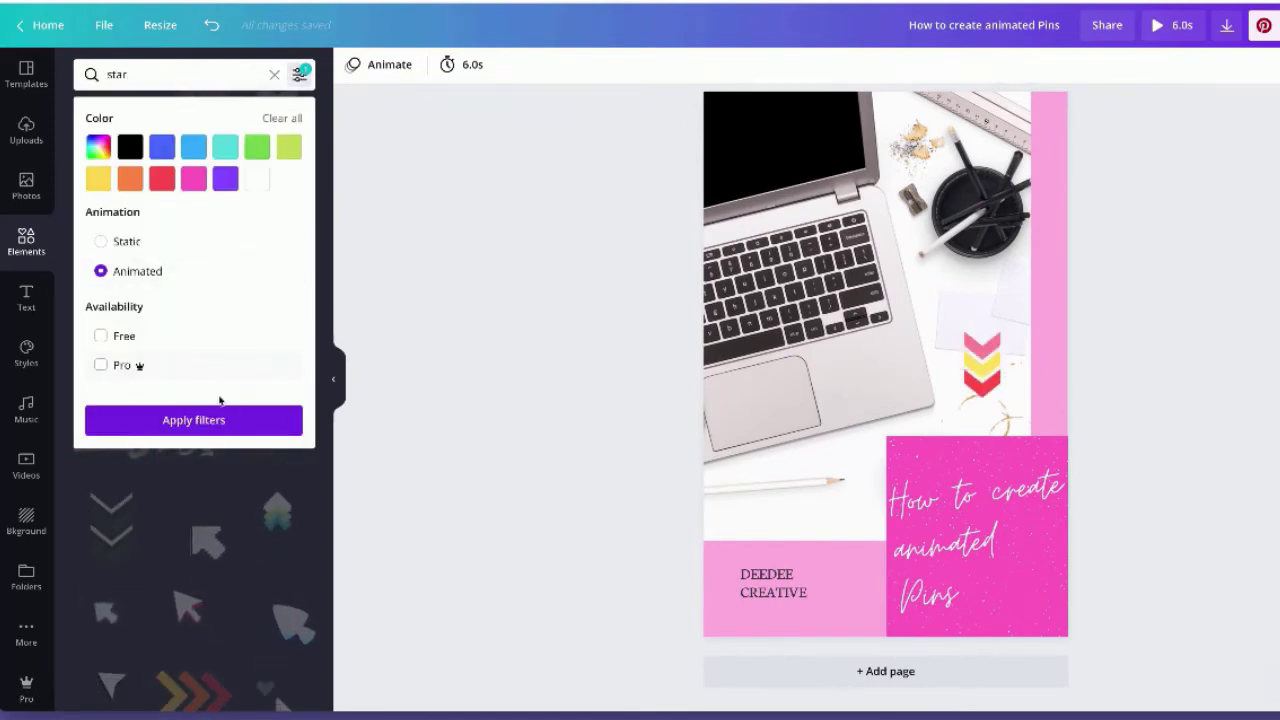
{"action": "left_click", "coordinate": [200, 421]}
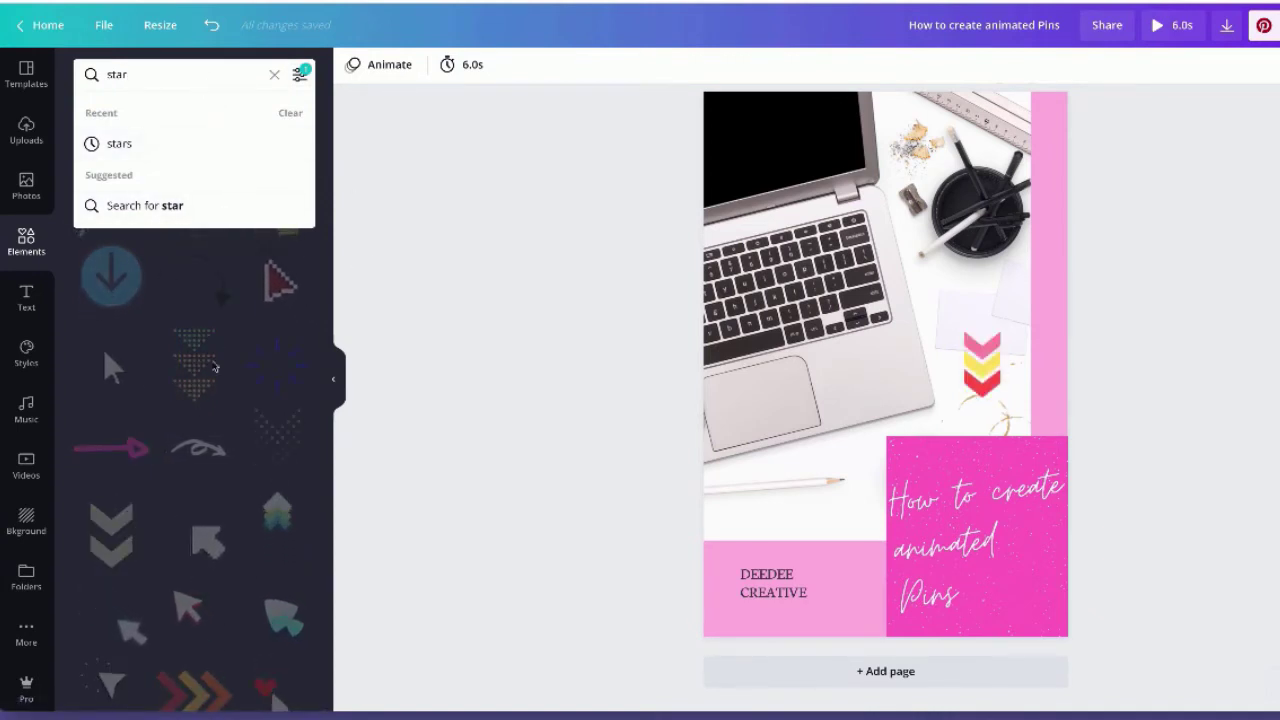
{"action": "left_click", "coordinate": [181, 207]}
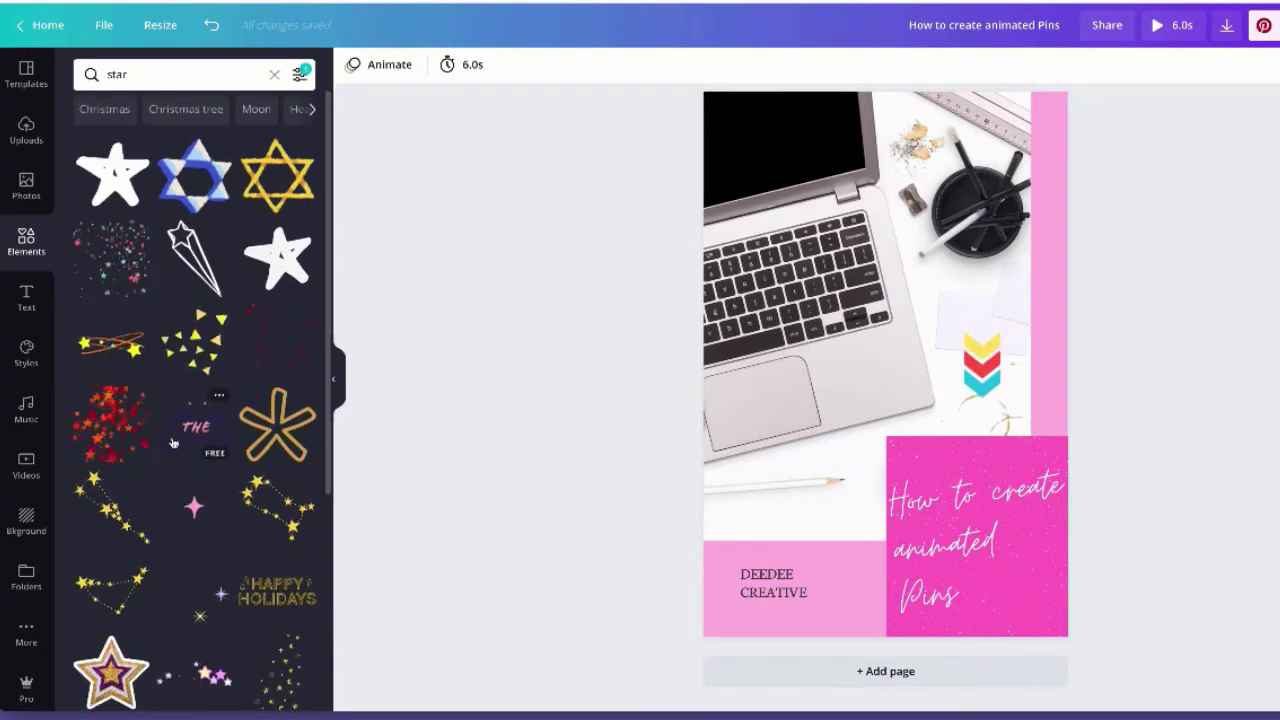
Add the free white four-pointed sparkle sticker from the star results, shrink it and place it in the magenta block's lower-right corner.
{"action": "scroll", "coordinate": [175, 460], "scroll_direction": "down", "scroll_amount": 2}
{"action": "scroll", "coordinate": [191, 494], "scroll_direction": "down", "scroll_amount": 5}
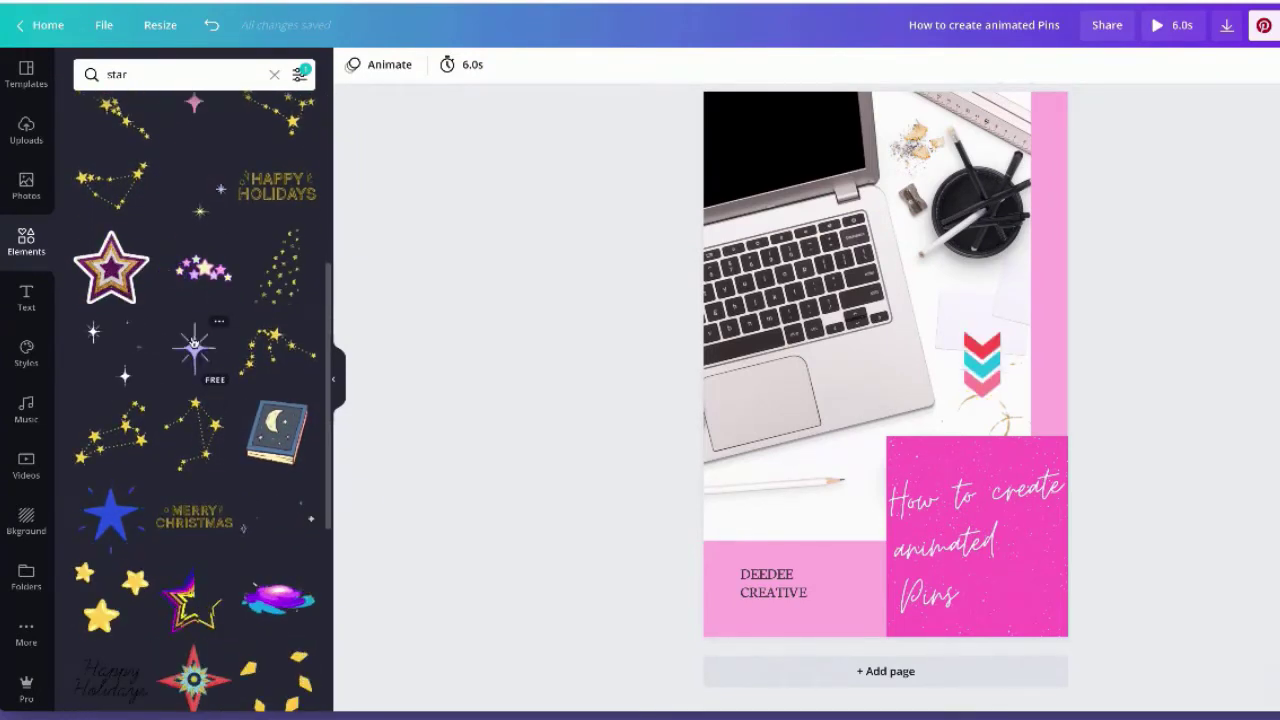
{"action": "scroll", "coordinate": [210, 380], "scroll_direction": "down", "scroll_amount": 3}
{"action": "scroll", "coordinate": [203, 395], "scroll_direction": "down", "scroll_amount": 4}
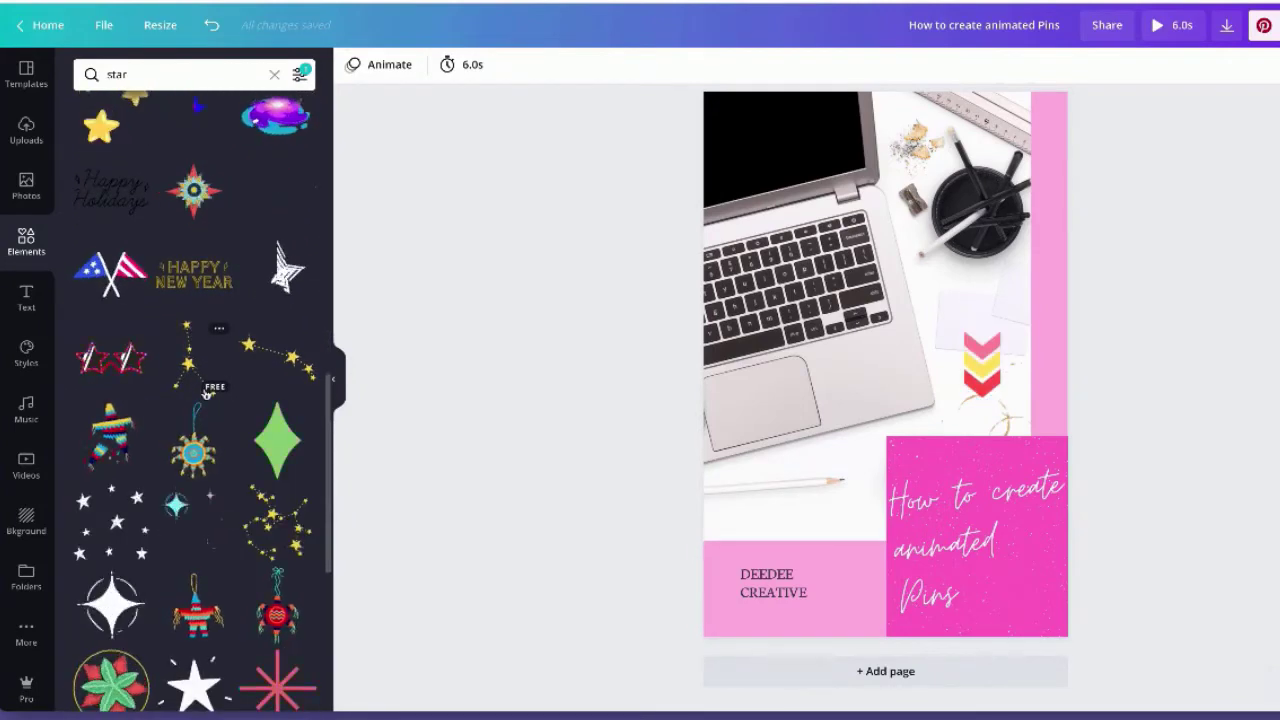
{"action": "scroll", "coordinate": [112, 430], "scroll_direction": "down", "scroll_amount": 3}
{"action": "left_click", "coordinate": [112, 430]}
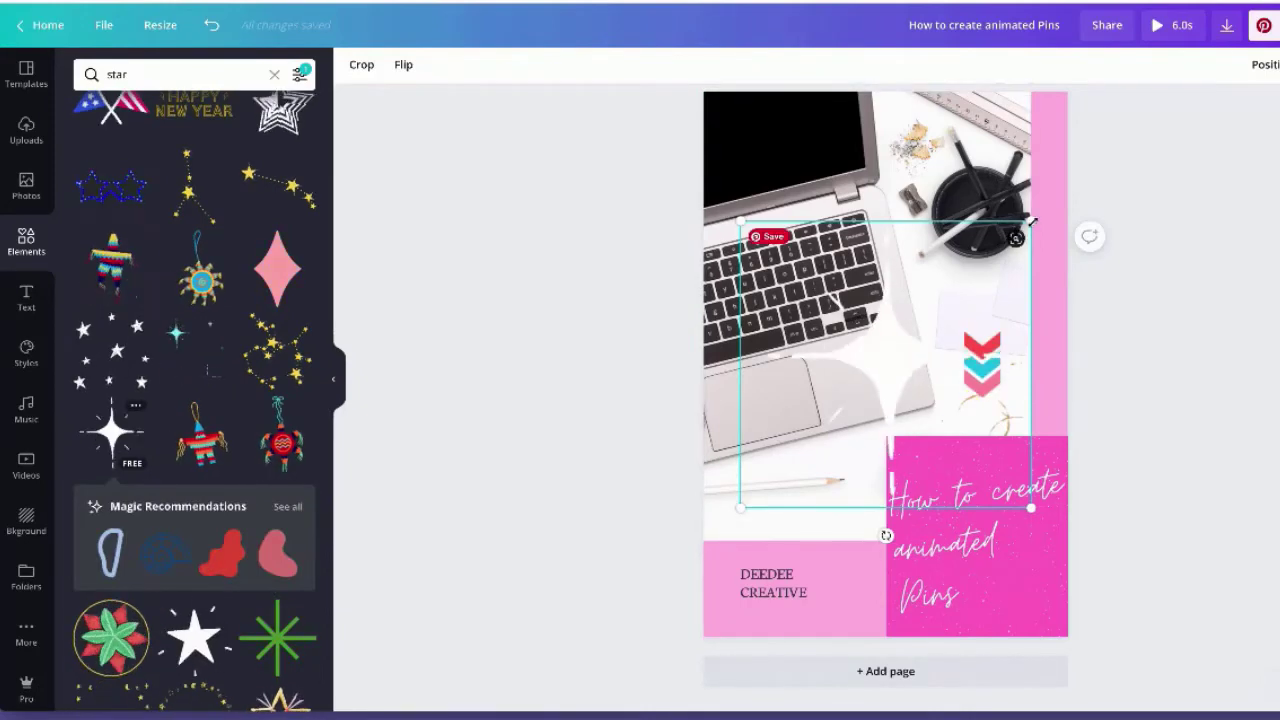
{"action": "left_click_drag", "start_coordinate": [1031, 221], "coordinate": [815, 438]}
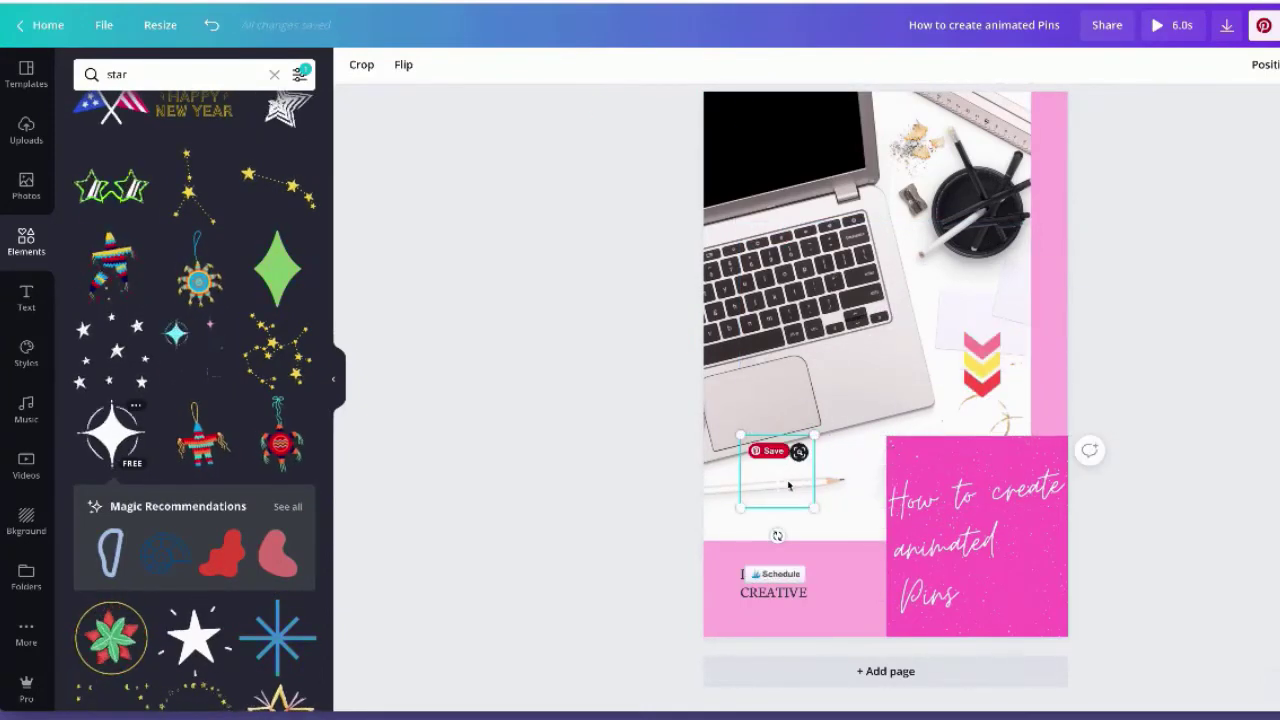
{"action": "left_click_drag", "start_coordinate": [788, 485], "coordinate": [1025, 585]}
{"action": "left_click", "coordinate": [1157, 548]}
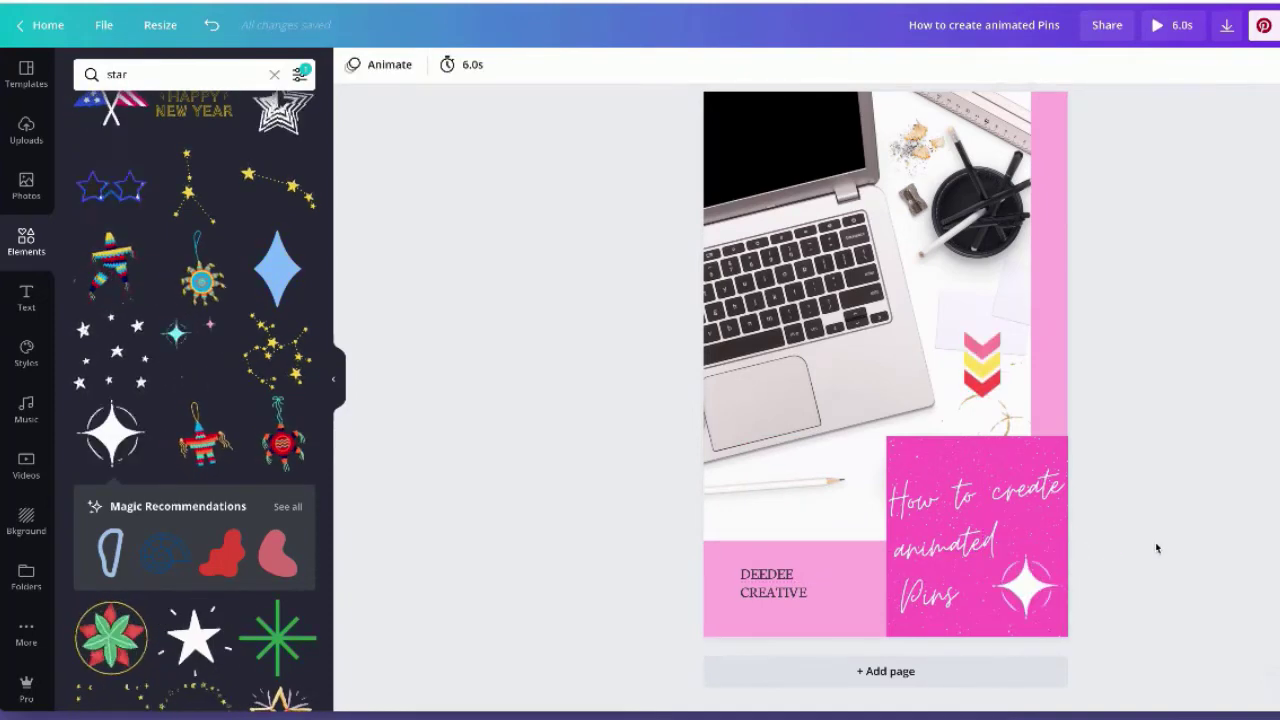
Delete the chevron sticker from the photo.
{"action": "left_click", "coordinate": [980, 383]}
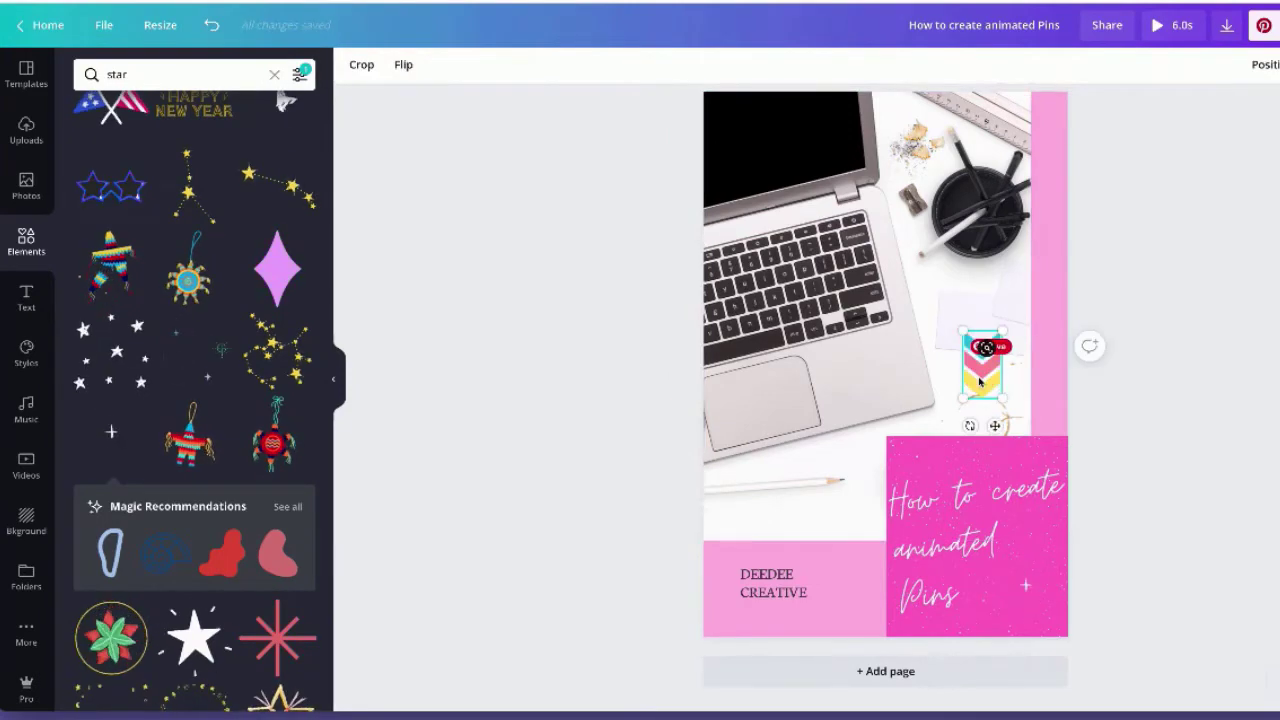
{"action": "key", "text": "Delete"}
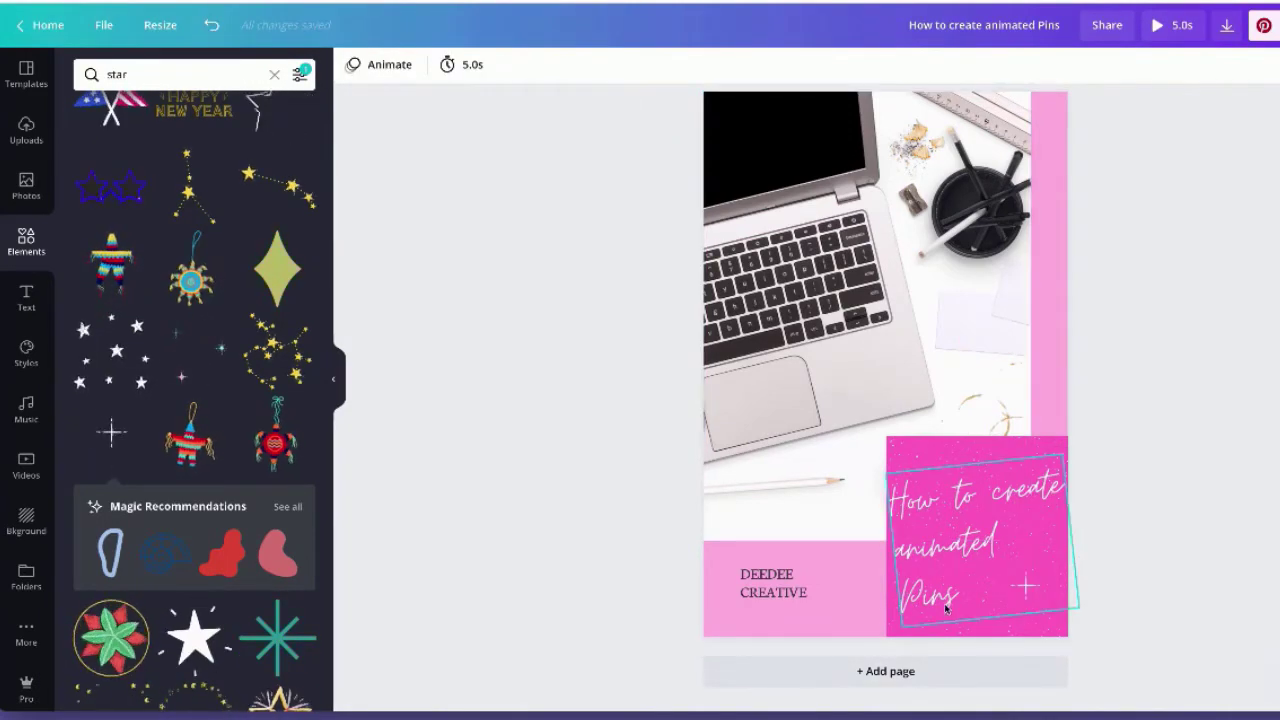
Widen the "DEEDEE CREATIVE" text box to fit on one line and lower it within the light pink block.
{"action": "left_click", "coordinate": [800, 592]}
{"action": "left_click_drag", "start_coordinate": [844, 586], "coordinate": [870, 586]}
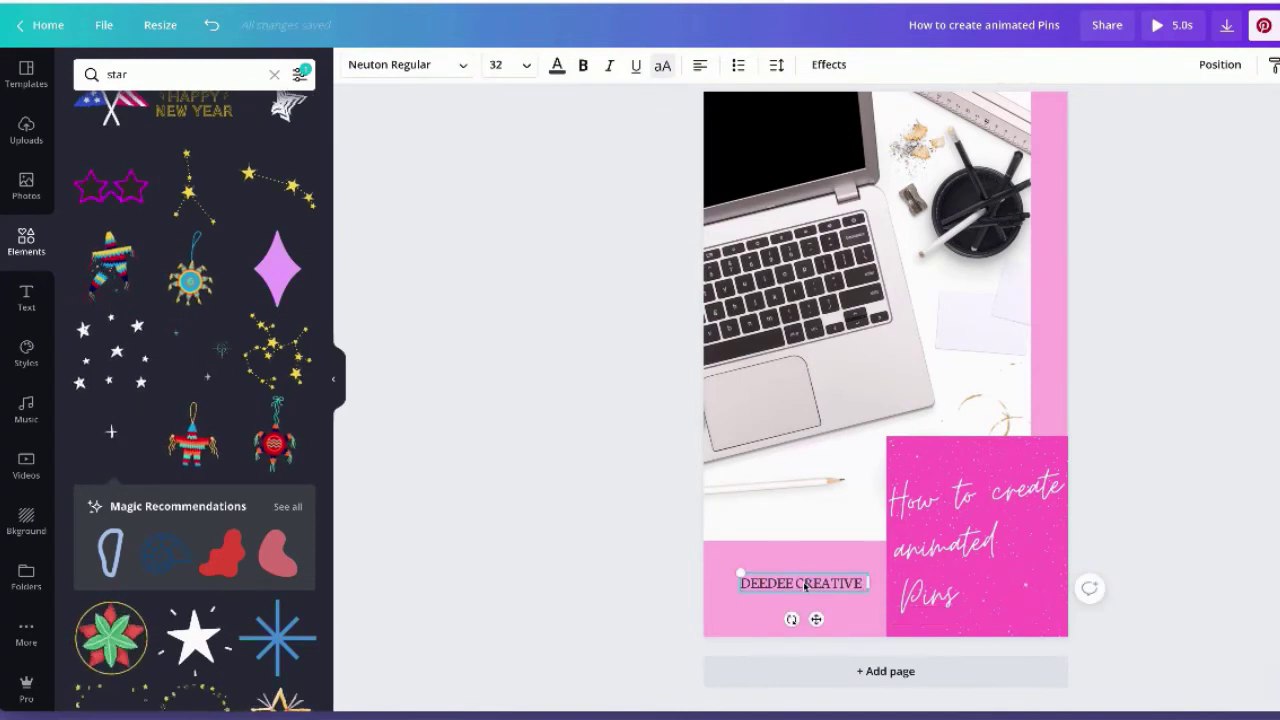
{"action": "left_click_drag", "start_coordinate": [790, 584], "coordinate": [776, 616]}
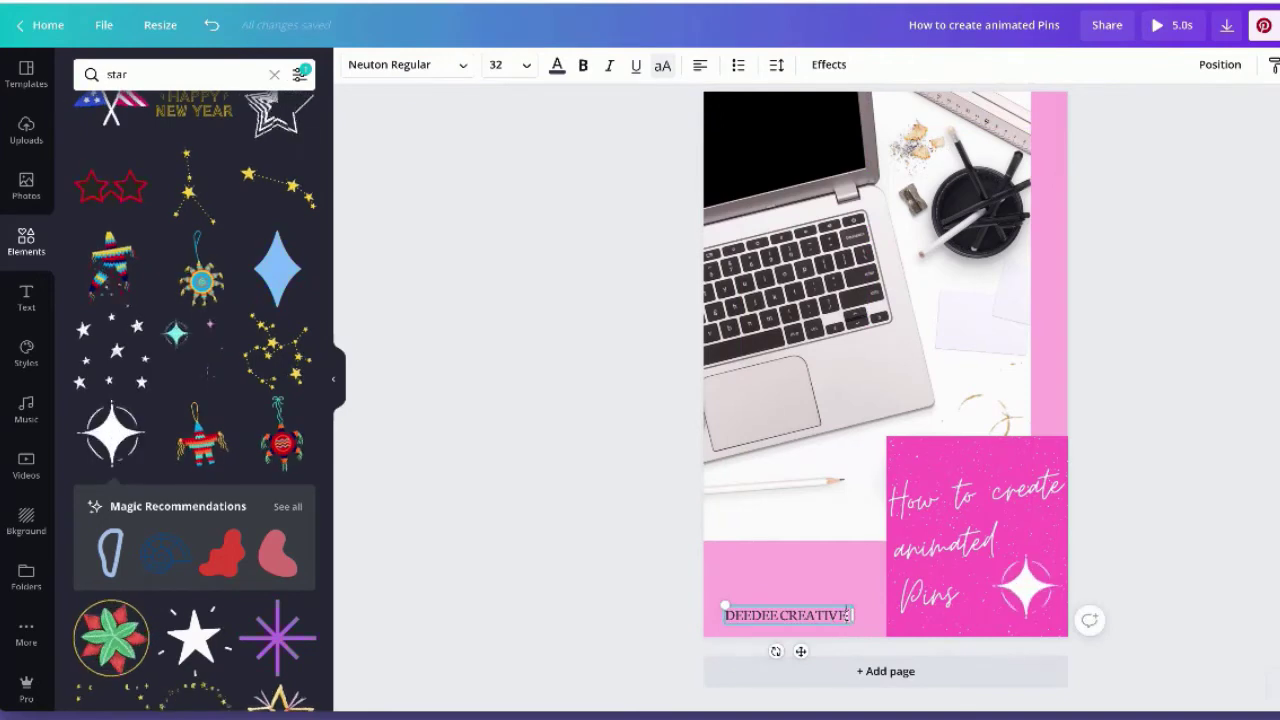
Append ".COM" to the brand text, widen its box to about 443 and center it near the light pink block's bottom edge.
{"action": "type", "text": ".COM"}
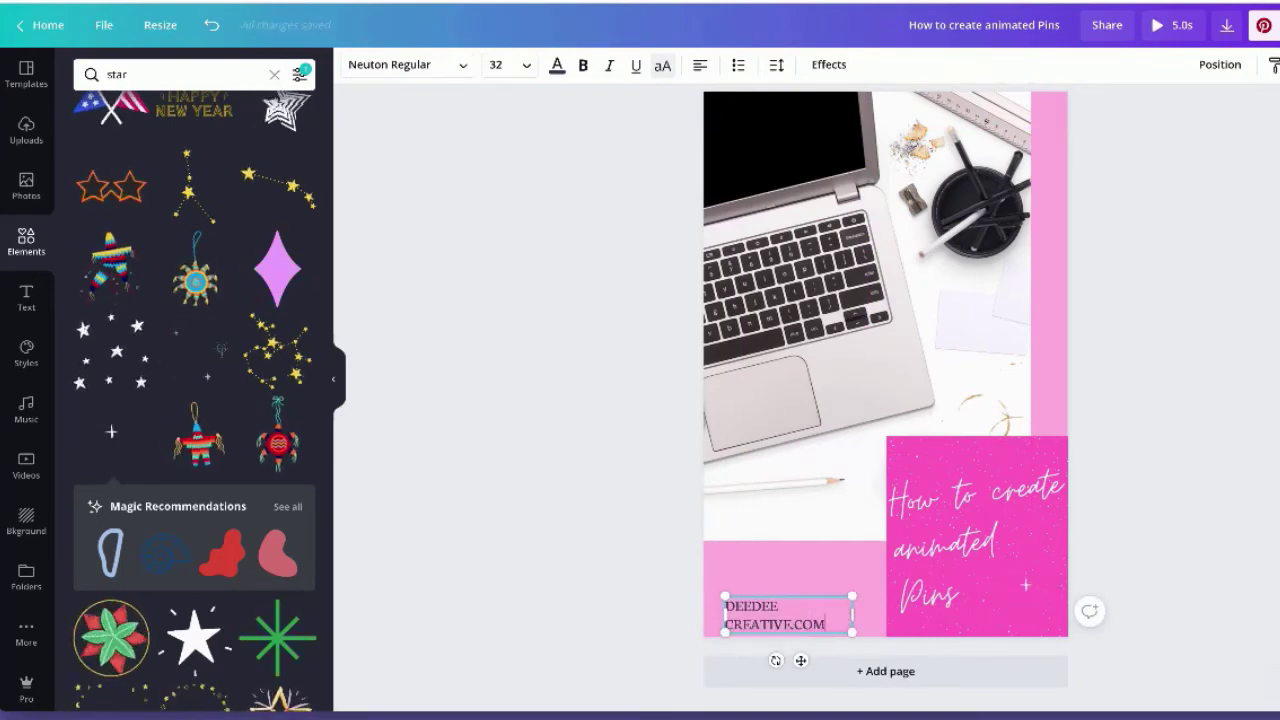
{"action": "left_click_drag", "start_coordinate": [853, 617], "coordinate": [887, 617]}
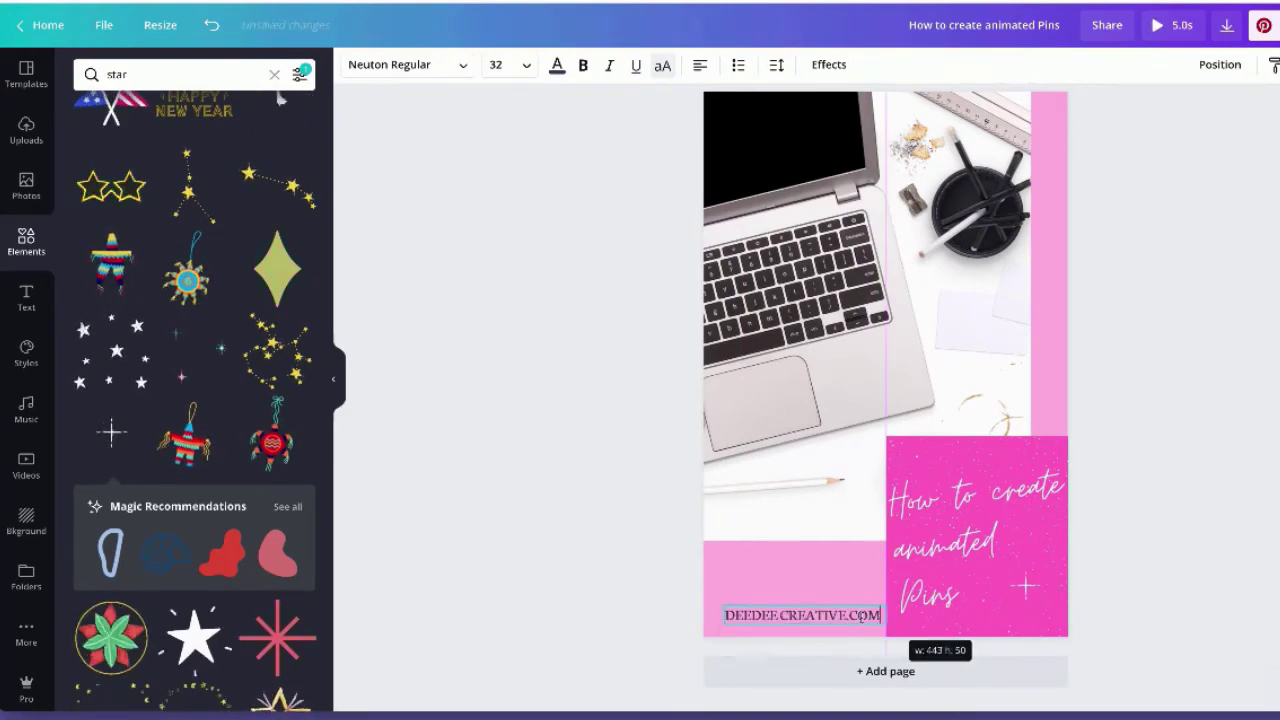
{"action": "mouse_move", "coordinate": [802, 605]}
{"action": "left_mouse_down"}
{"action": "mouse_move", "coordinate": [788, 606]}
{"action": "mouse_move", "coordinate": [808, 607]}
{"action": "left_mouse_up"}
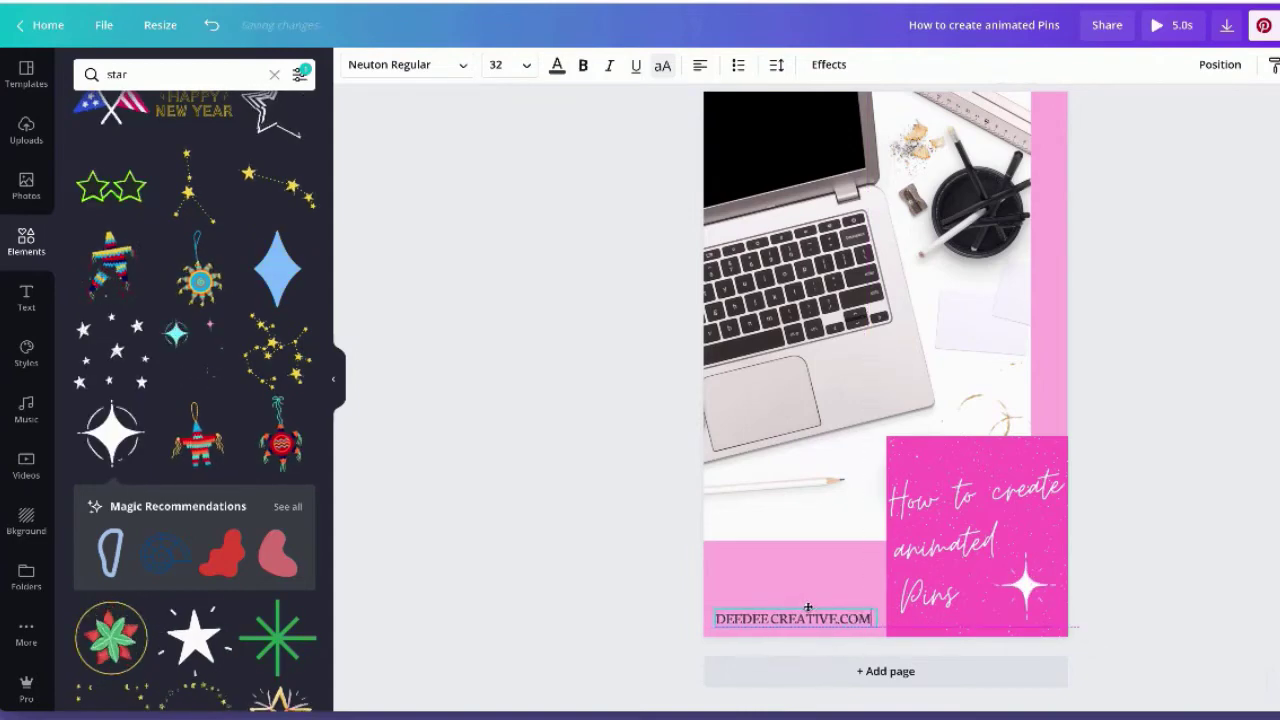
{"action": "left_click", "coordinate": [803, 568]}
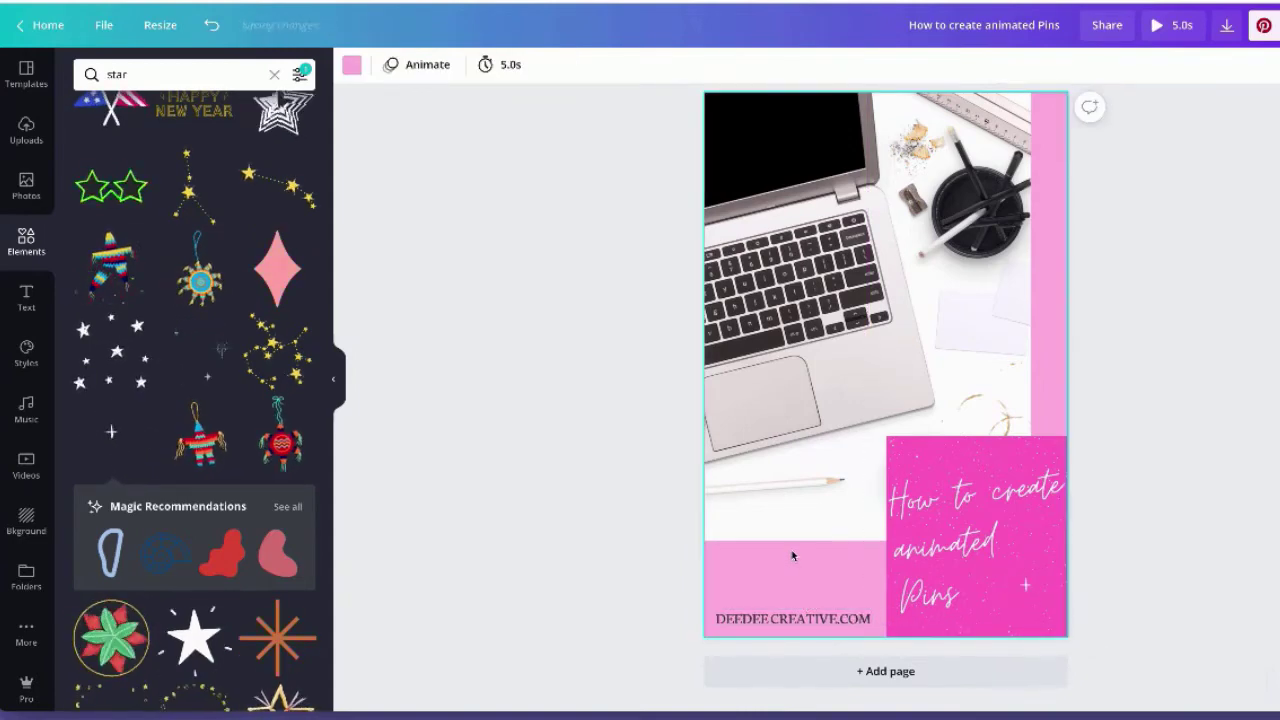
{"action": "left_click", "coordinate": [610, 541]}
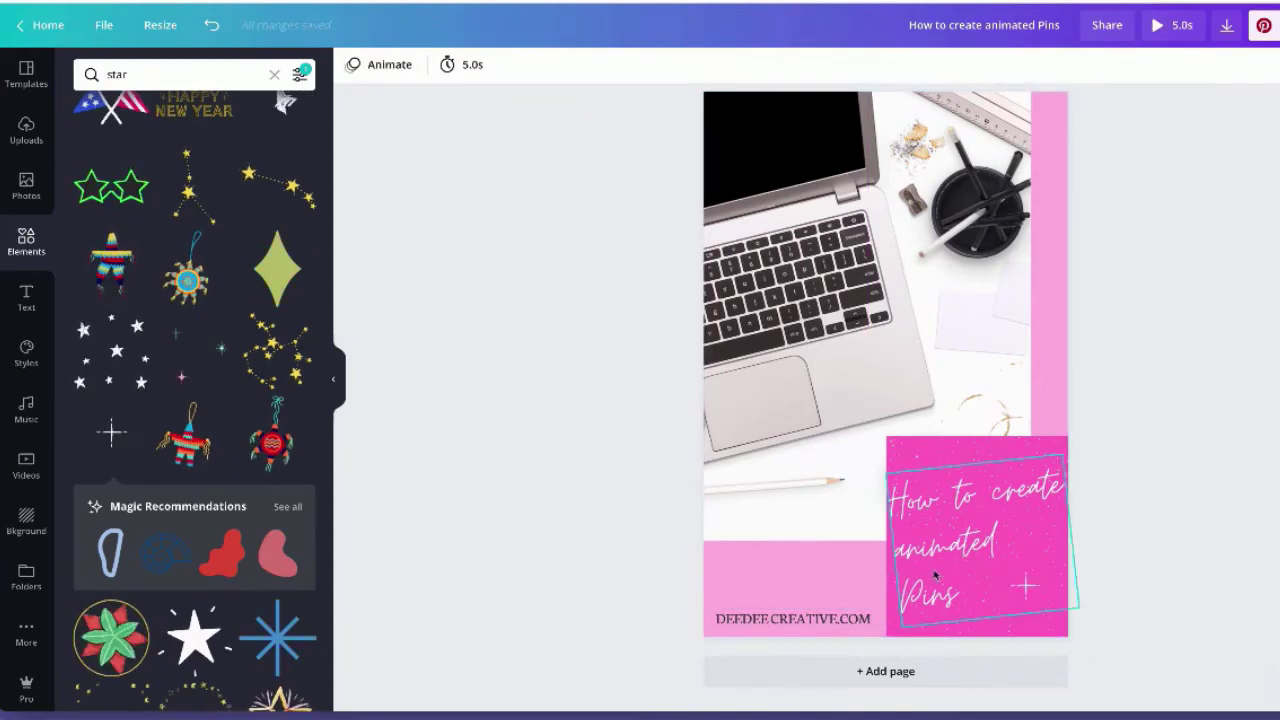
Duplicate the white sparkle sticker and place the copy in the light pink block above the "DEEDEE CREATIVE.COM" text.
{"action": "left_click_drag", "start_coordinate": [1032, 600], "coordinate": [1028, 606]}
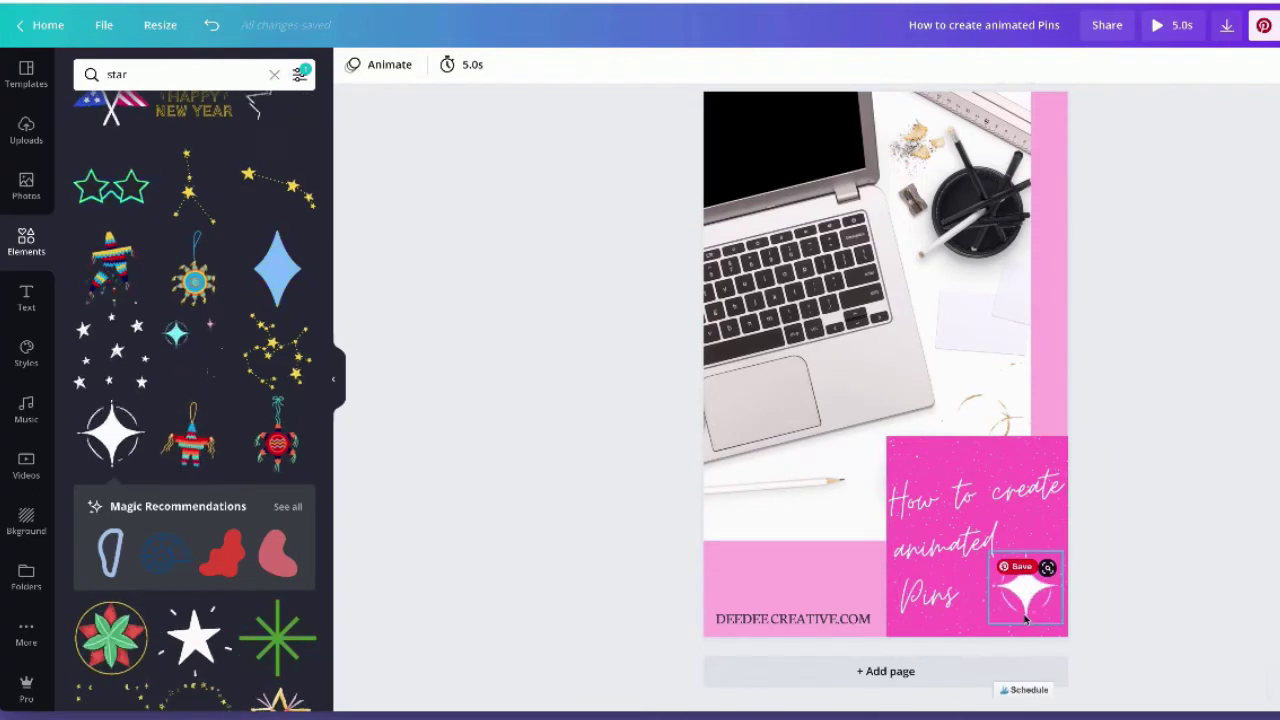
{"action": "right_click", "coordinate": [1041, 621]}
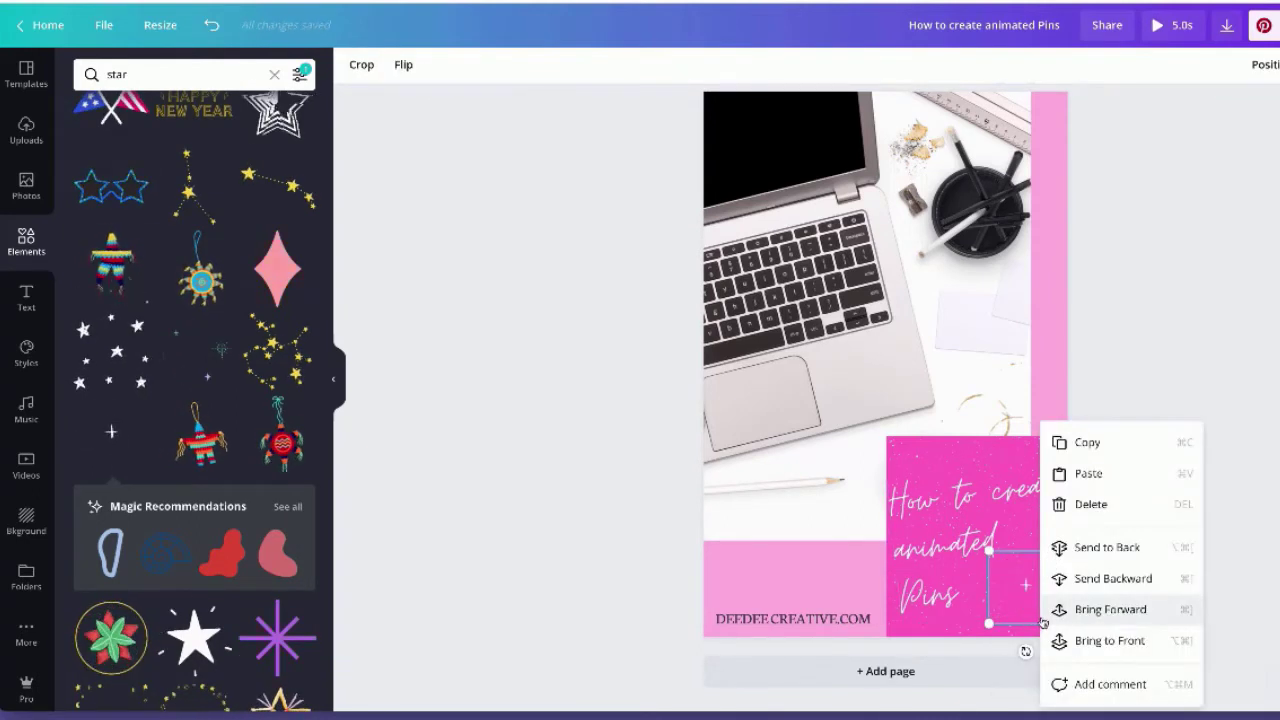
{"action": "left_click", "coordinate": [1100, 444]}
{"action": "left_click", "coordinate": [777, 574]}
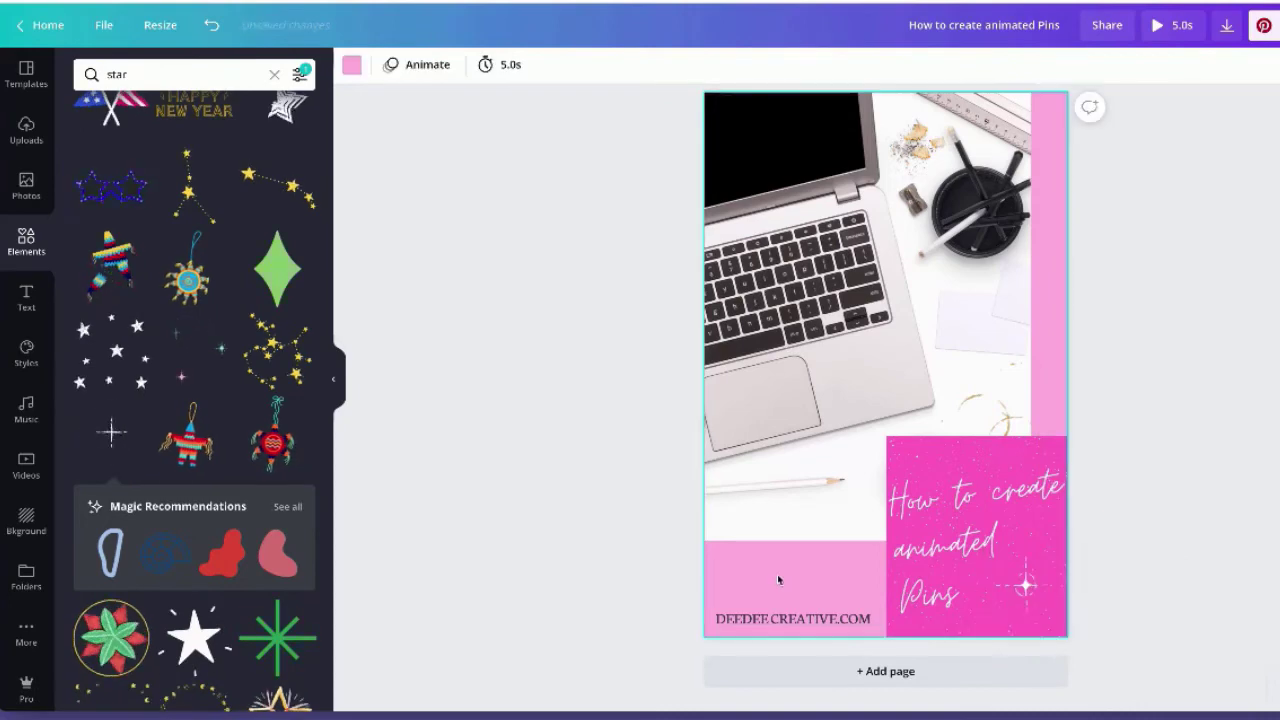
{"action": "right_click", "coordinate": [777, 574]}
{"action": "left_click", "coordinate": [820, 610]}
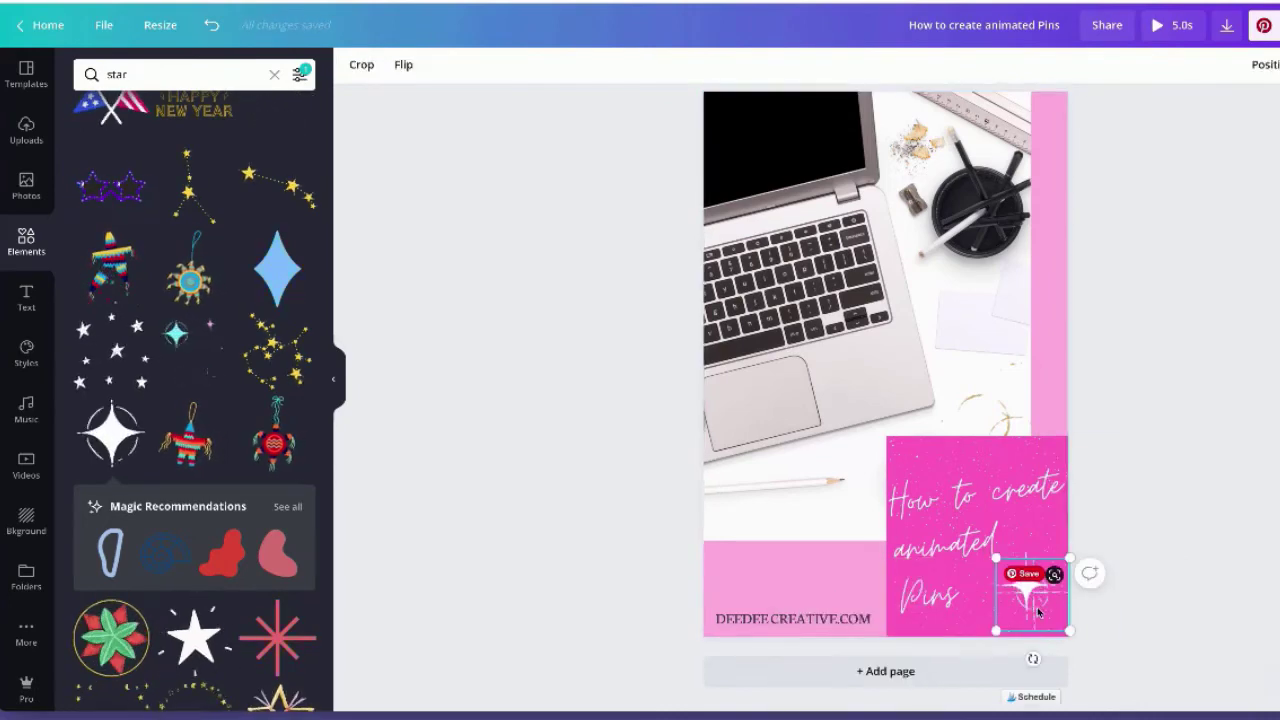
{"action": "left_click_drag", "start_coordinate": [1036, 621], "coordinate": [758, 595]}
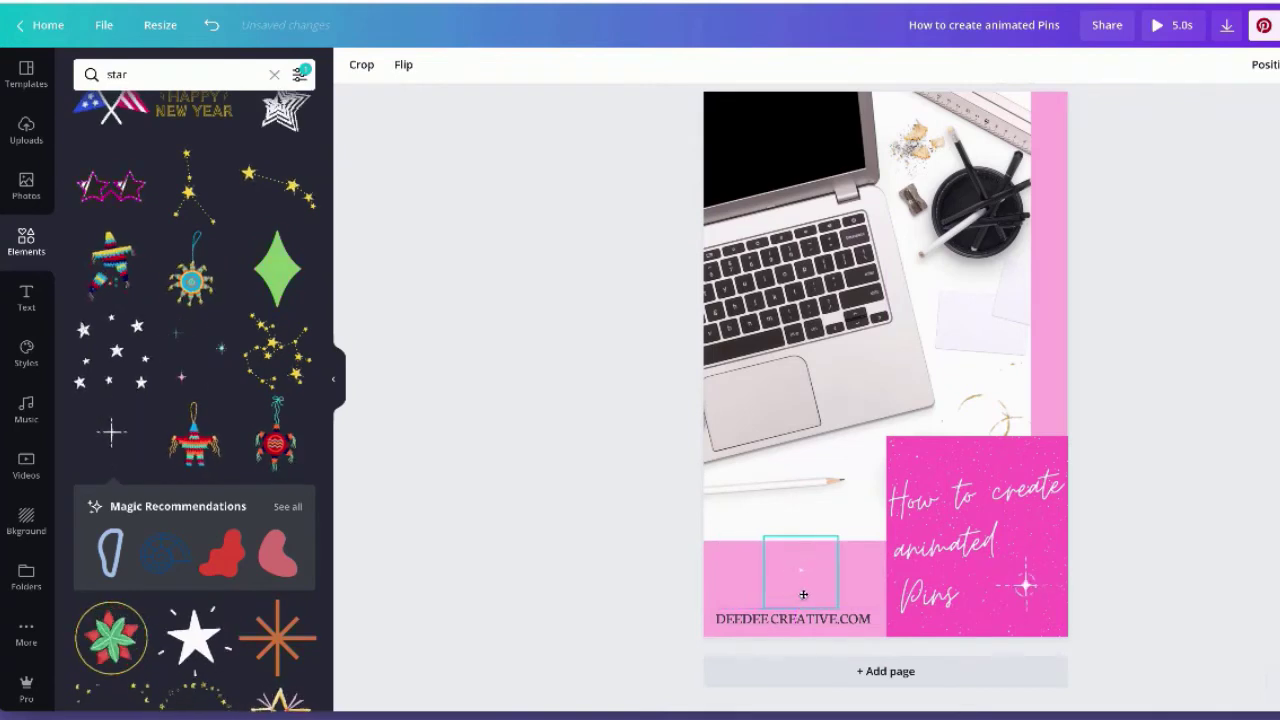
{"action": "left_click", "coordinate": [1254, 565]}
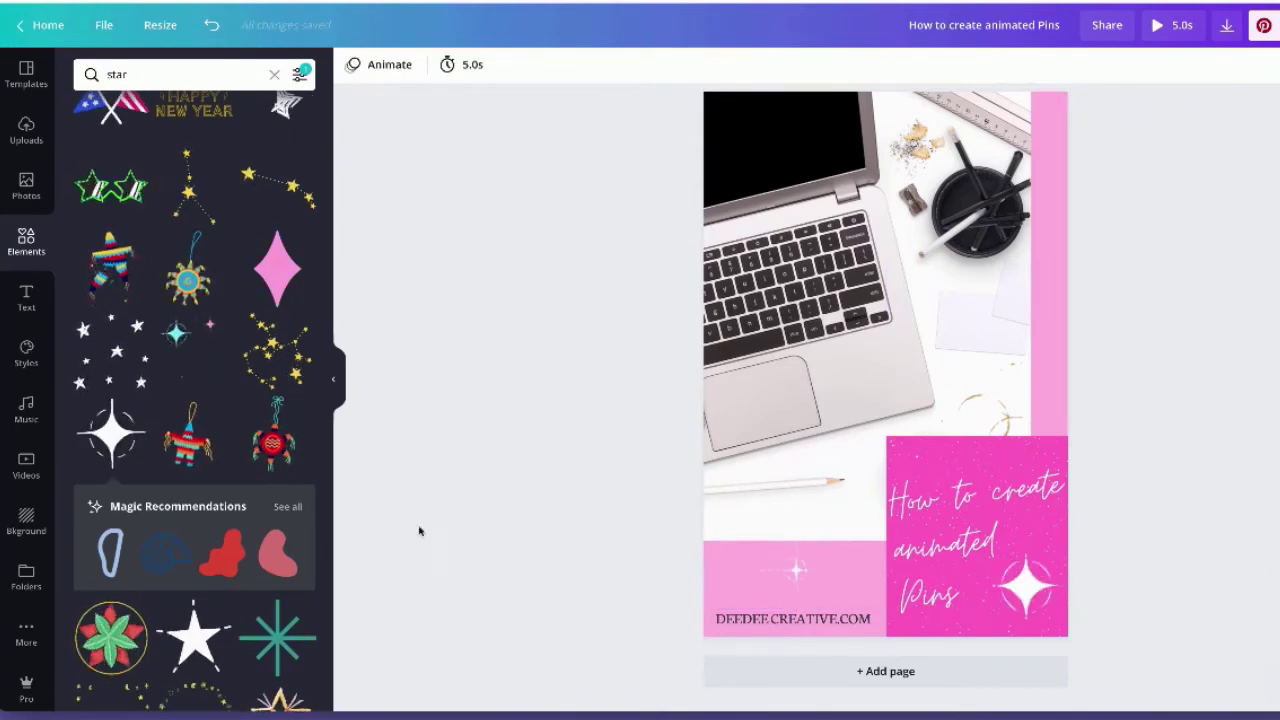
Clear the star search and browse the full sticker collection.
{"action": "left_click", "coordinate": [273, 77]}
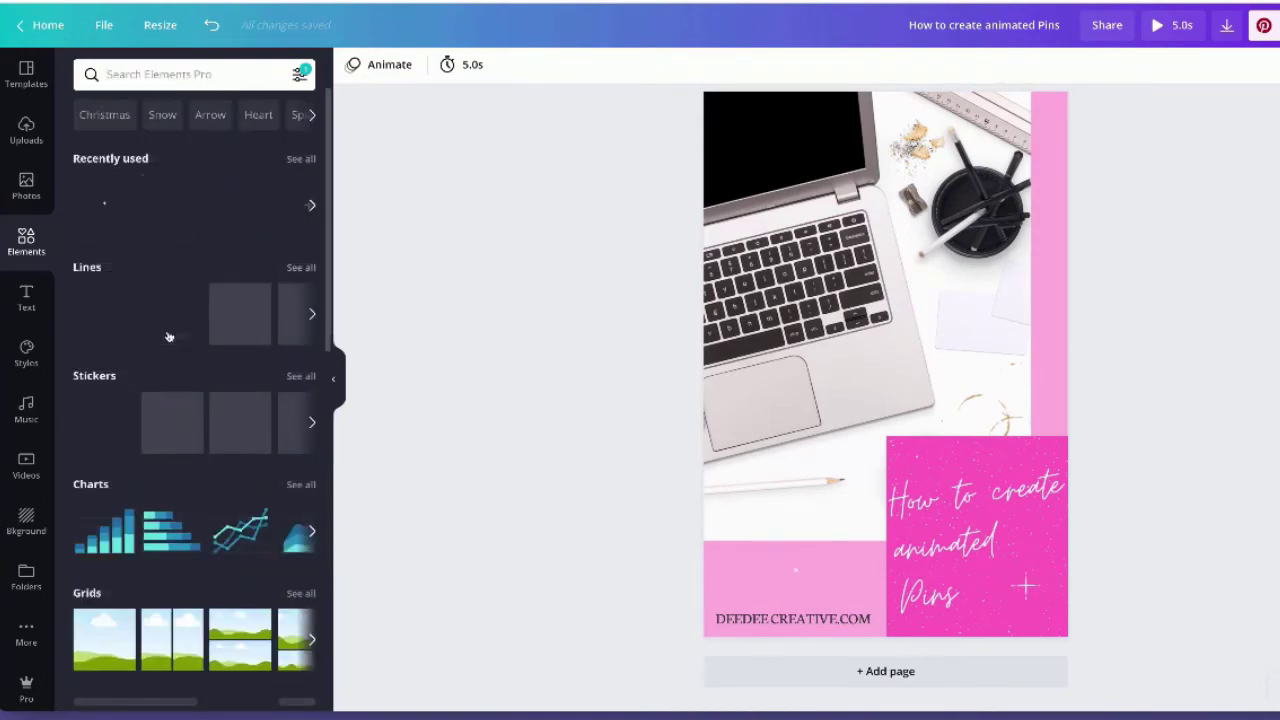
{"action": "left_click", "coordinate": [301, 363]}
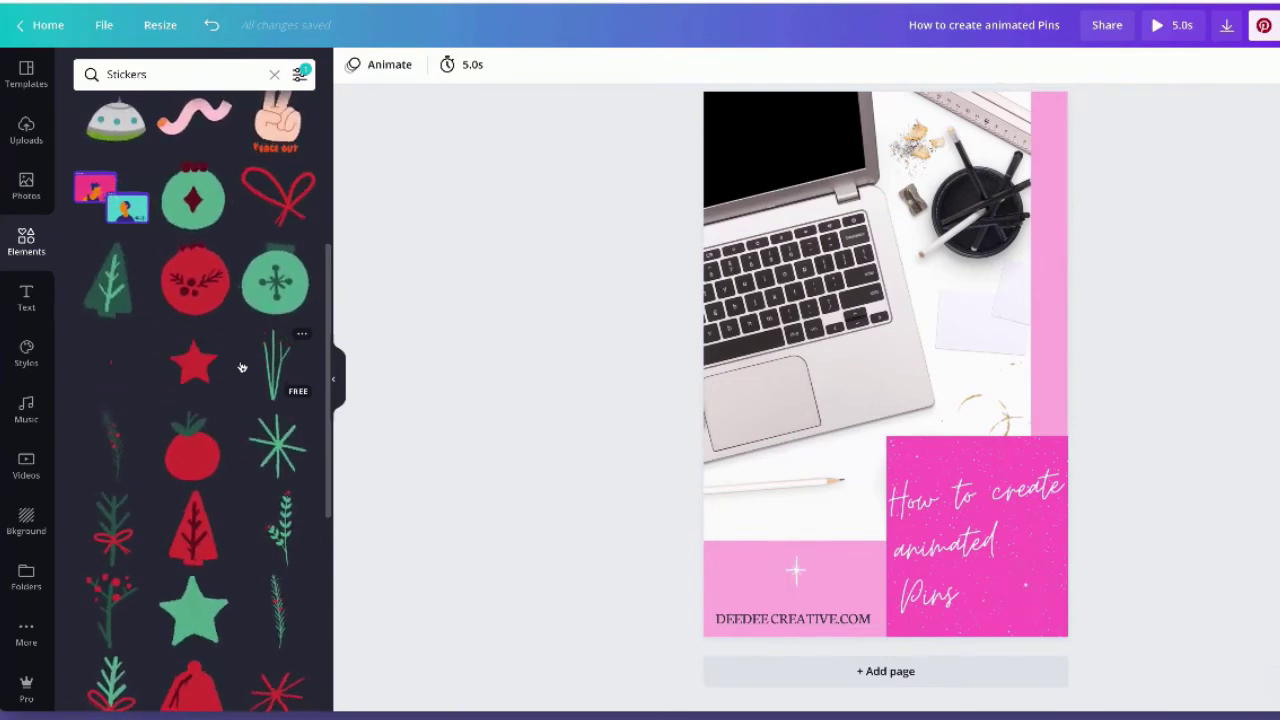
Move the copied sparkle slightly lower, centered above the "DEEDEE CREATIVE.COM" text.
{"action": "left_click", "coordinate": [797, 580]}
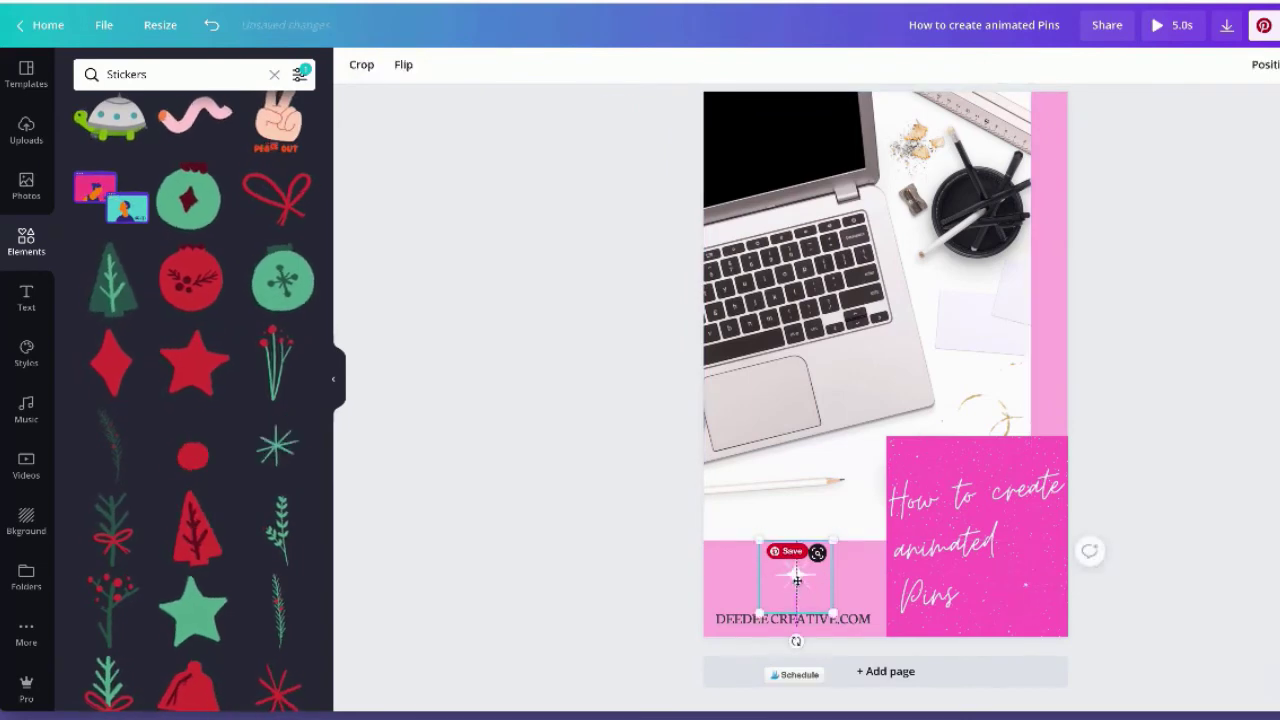
{"action": "left_click", "coordinate": [1206, 520]}
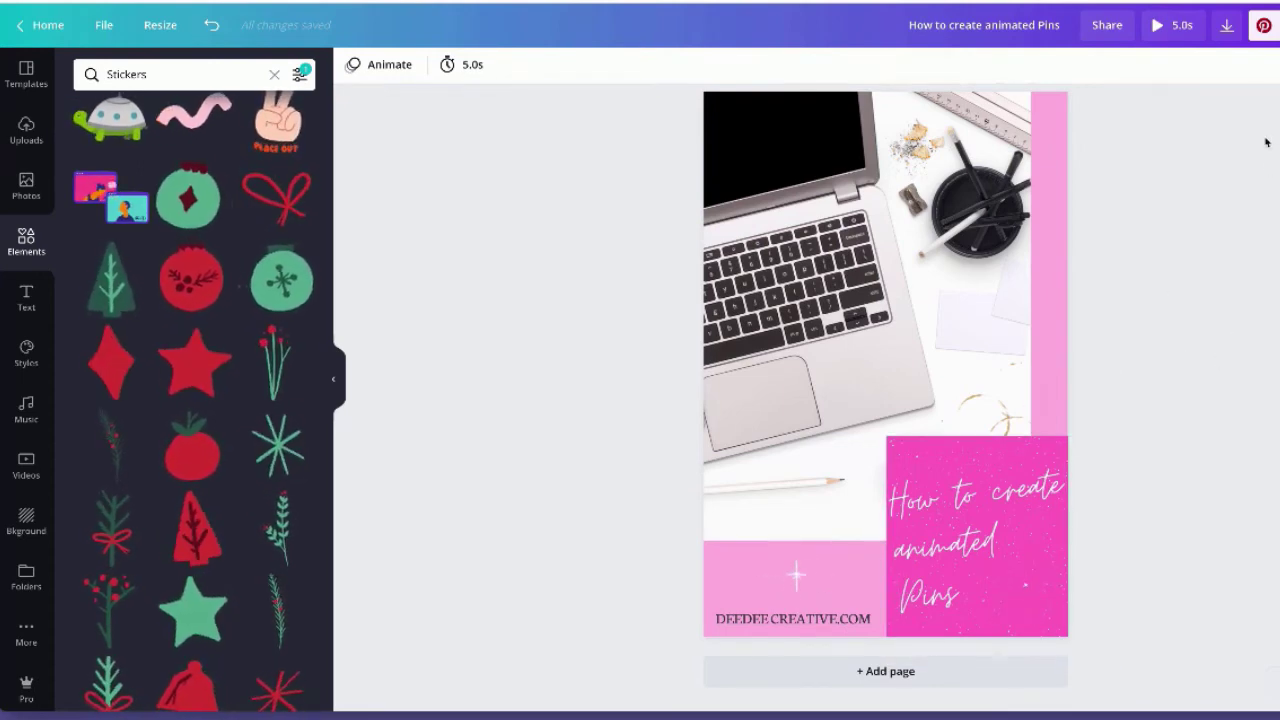
Download the finished pin with MP4 Video as the file type.
{"action": "left_click", "coordinate": [1227, 27]}
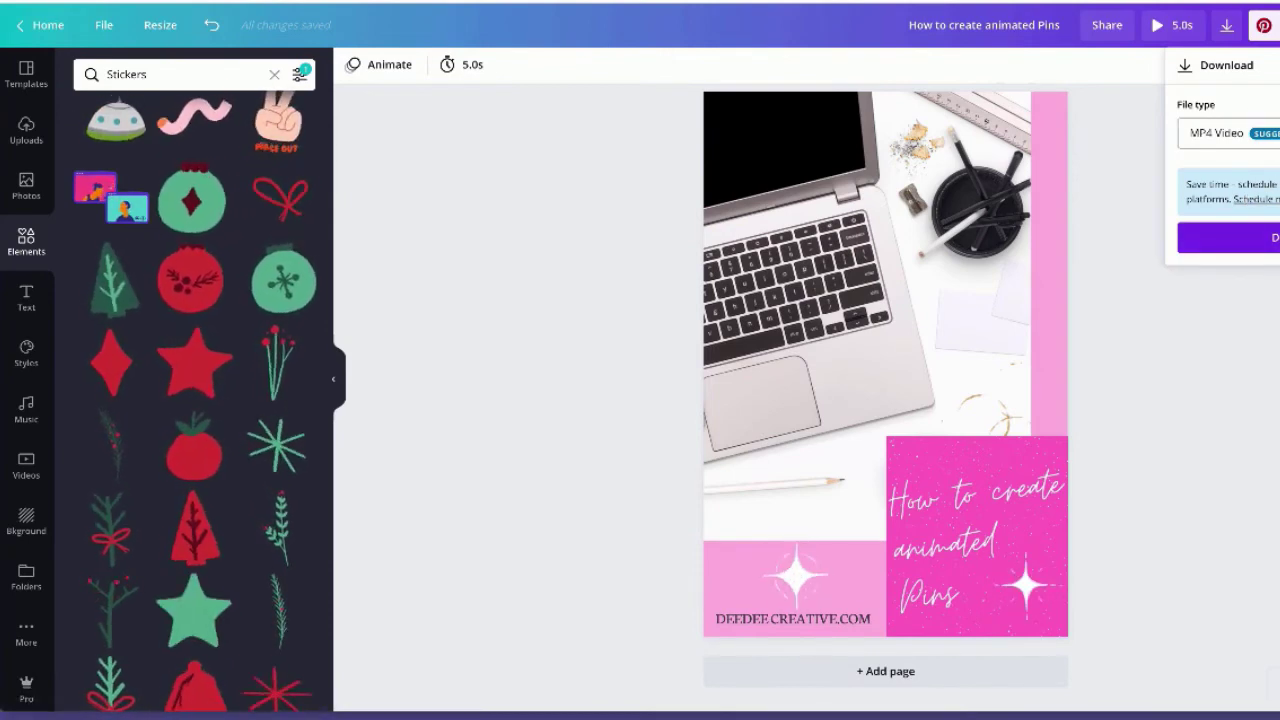
{"action": "left_click", "coordinate": [1228, 133]}
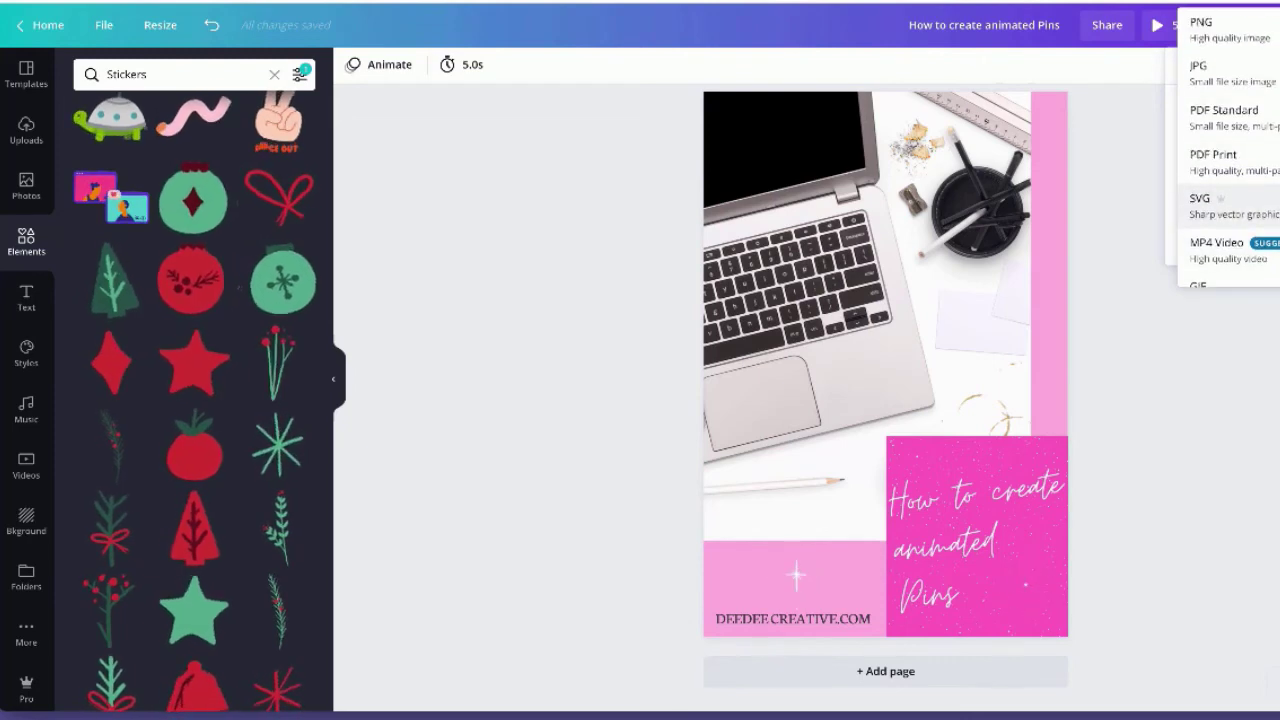
{"action": "left_click", "coordinate": [1222, 220]}
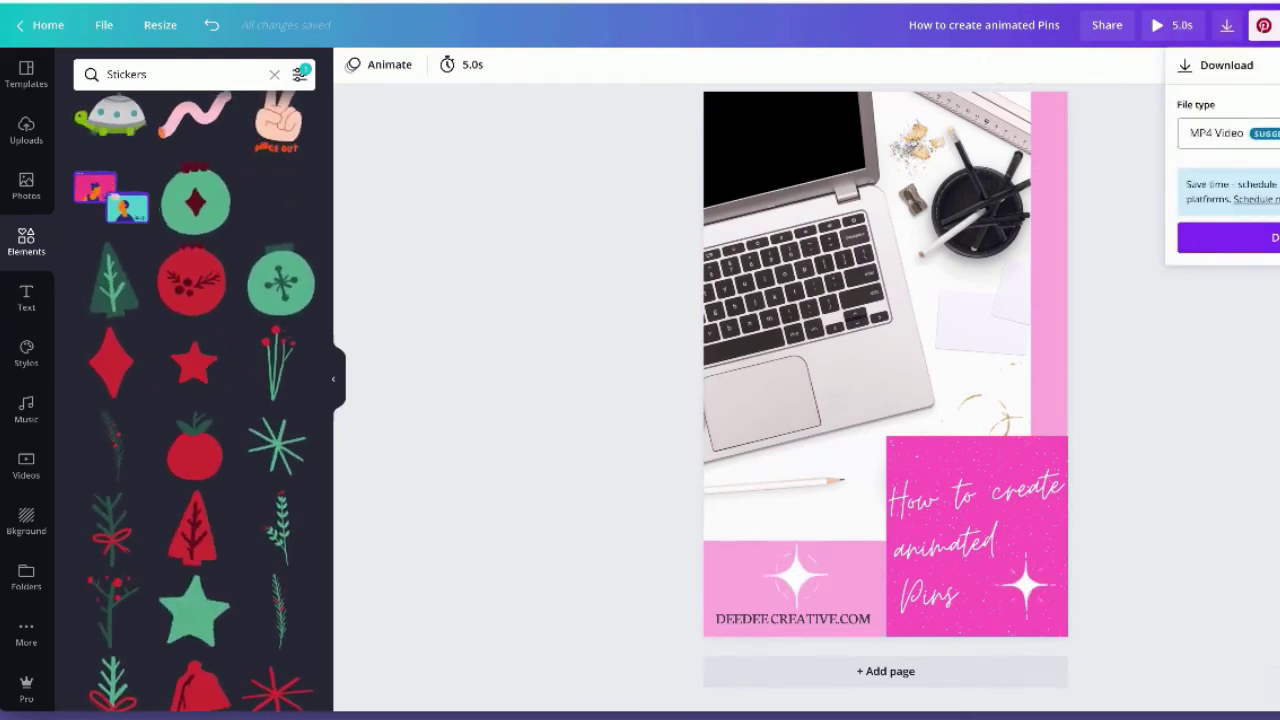
{"action": "left_click", "coordinate": [1230, 238]}
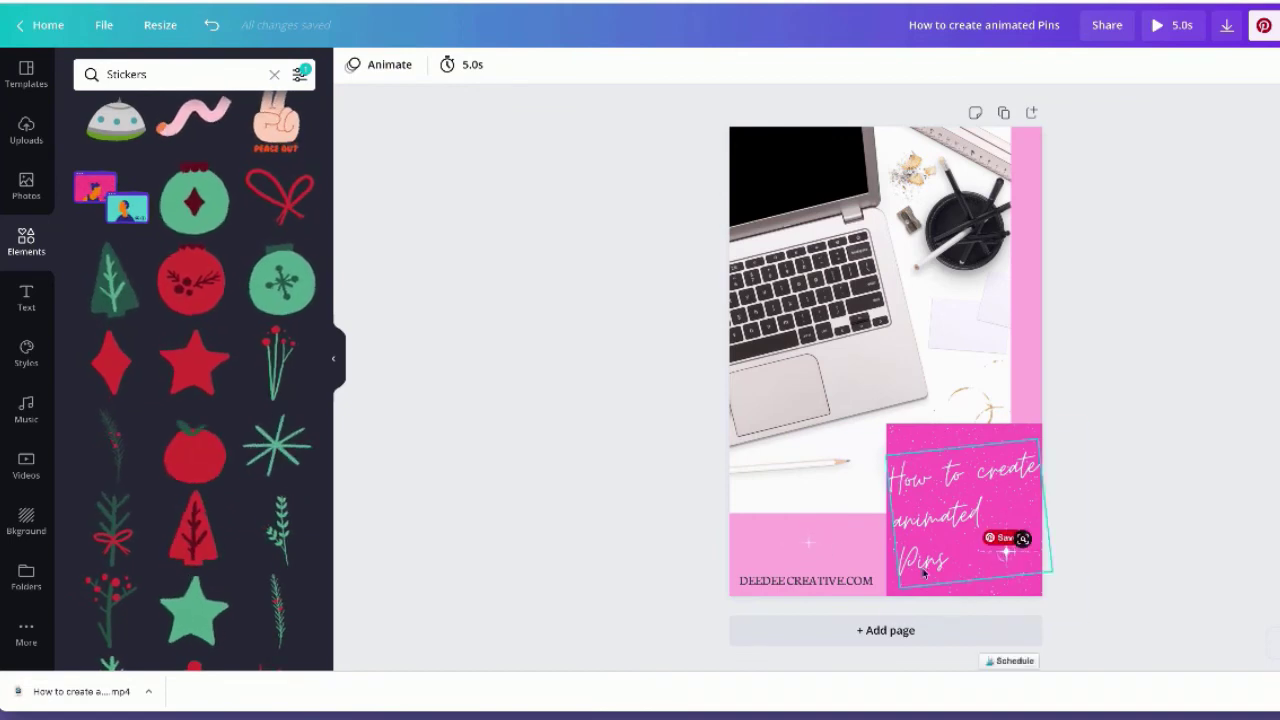
Delete both white sparkle stickers from the light pink and bright pink blocks.
{"action": "left_click", "coordinate": [811, 554]}
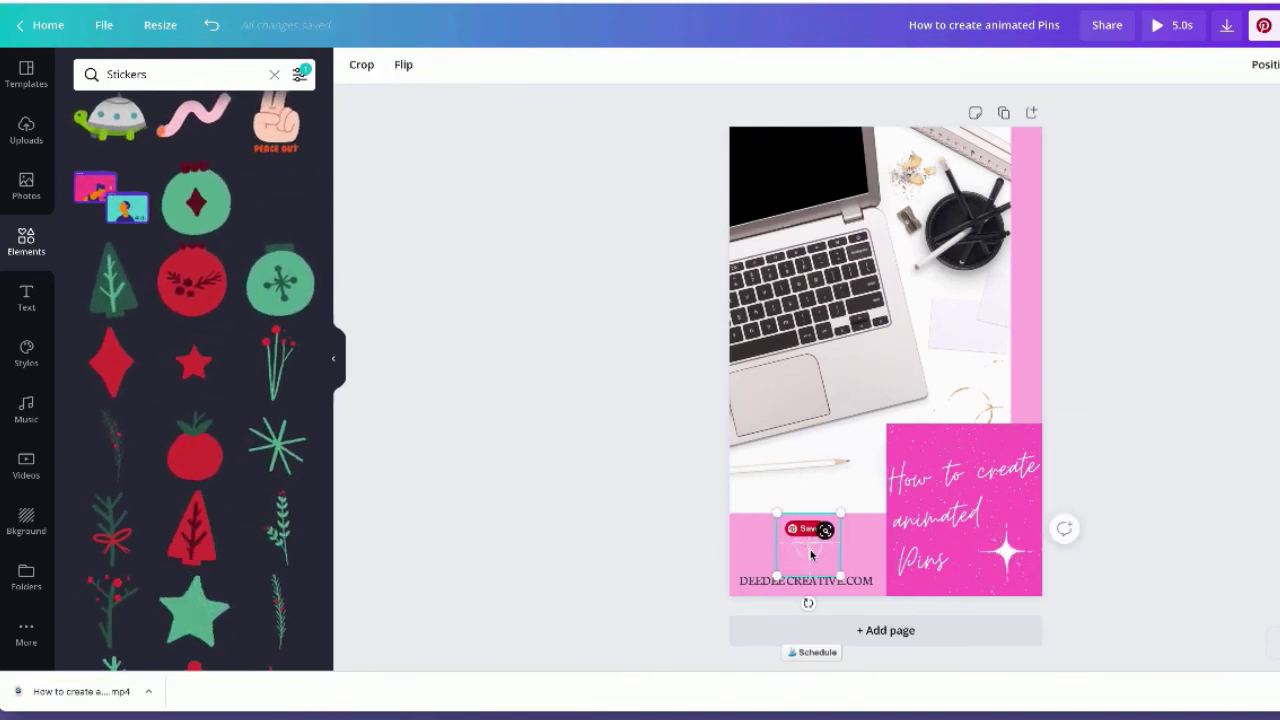
{"action": "key", "text": "Escape"}
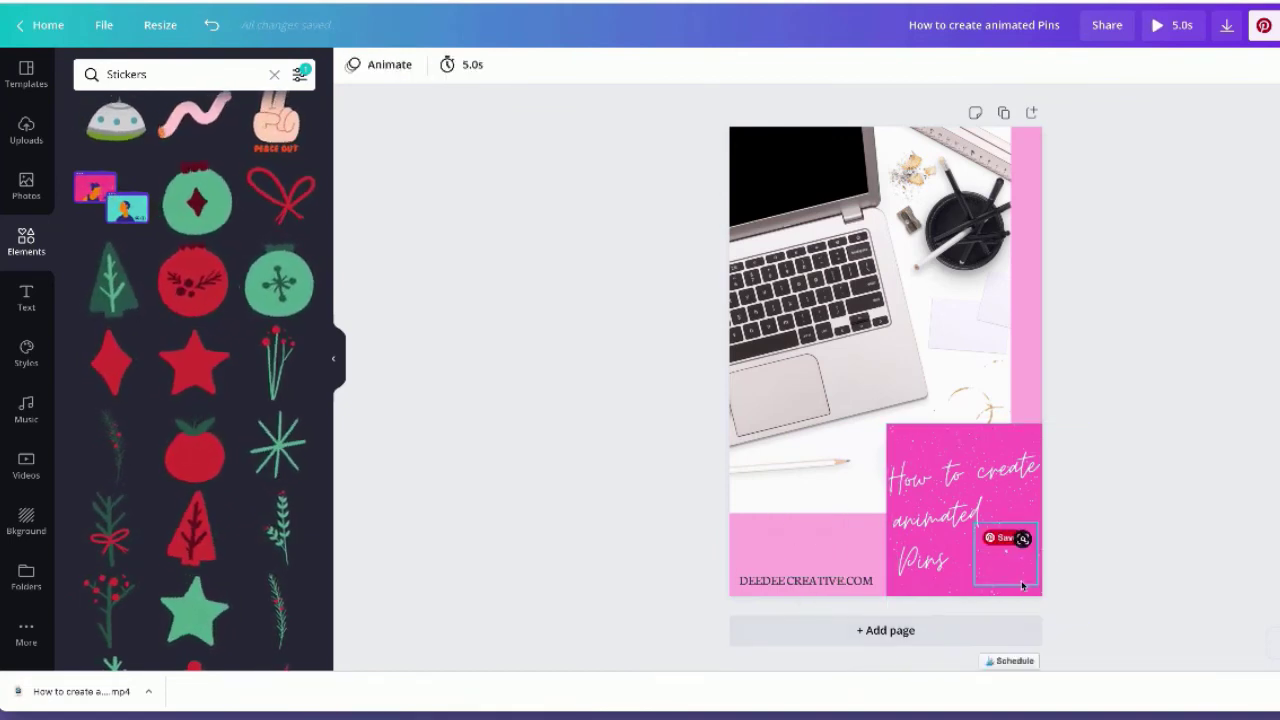
{"action": "left_click", "coordinate": [1022, 586]}
{"action": "key", "text": "Delete"}
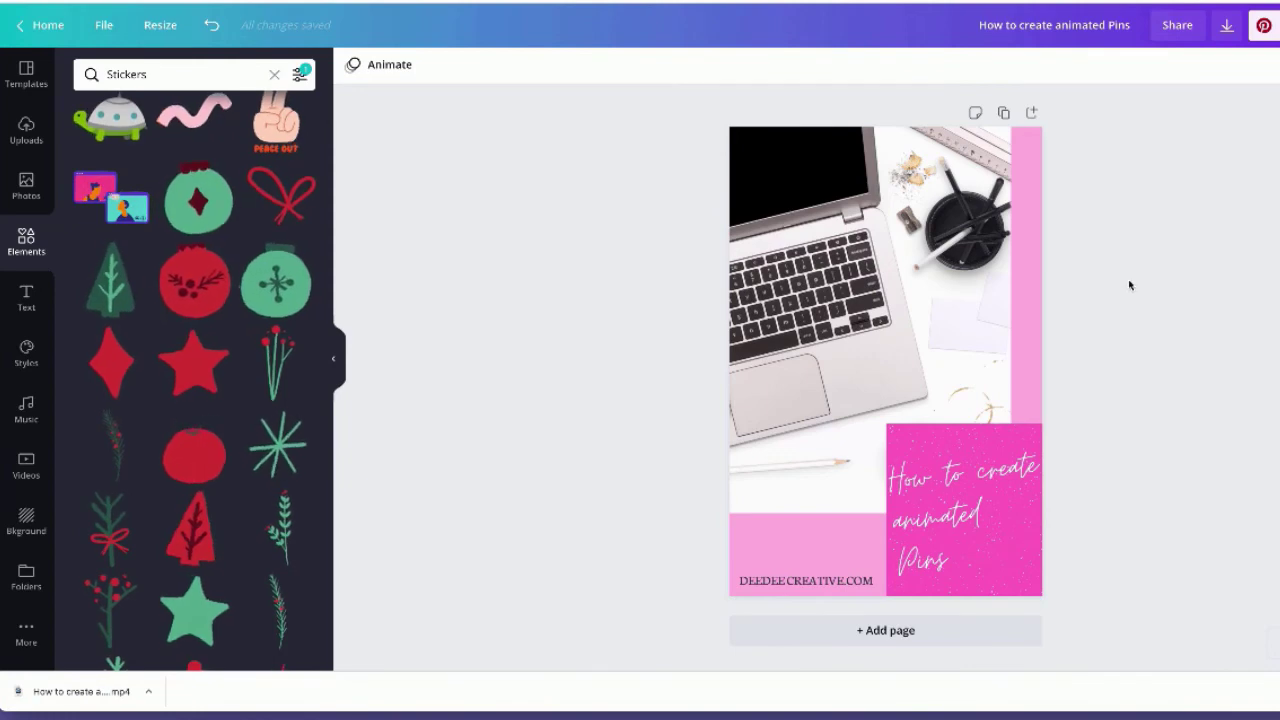
Try the Block, Breathe, Fade, Pan, Rise and Tumble page animations on the pin one after another.
{"action": "left_click", "coordinate": [390, 66]}
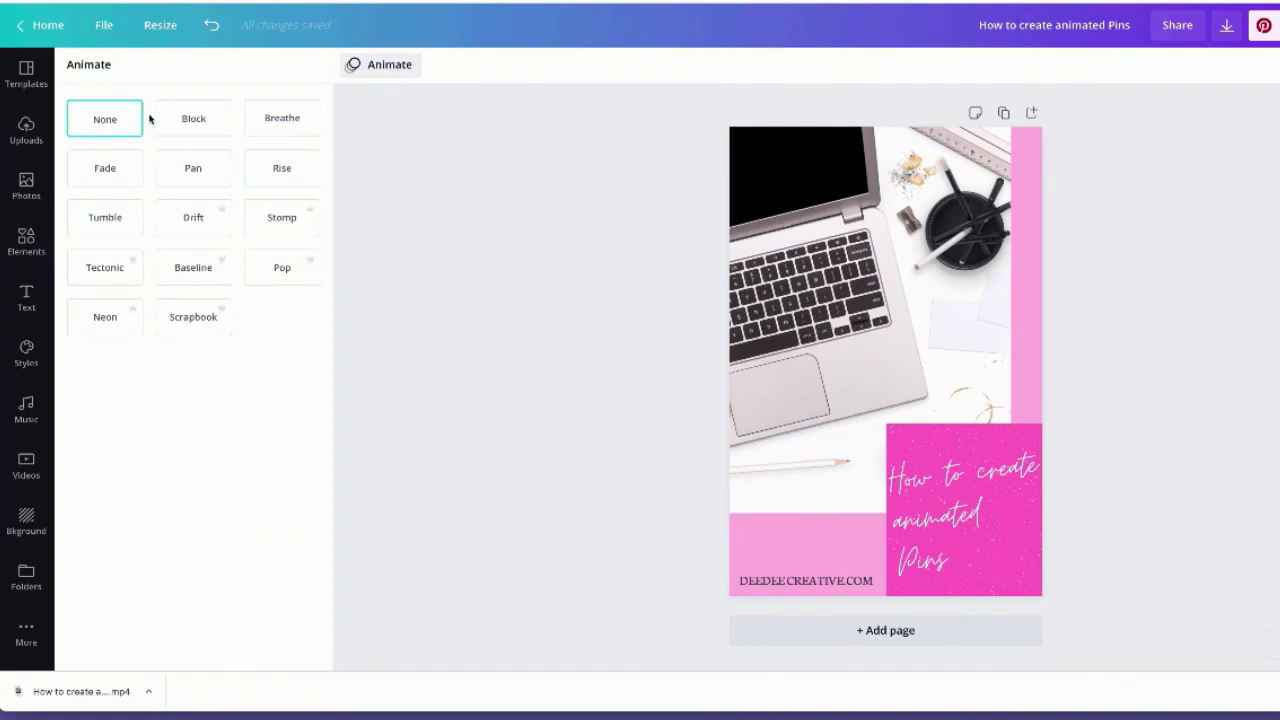
{"action": "left_click", "coordinate": [201, 124]}
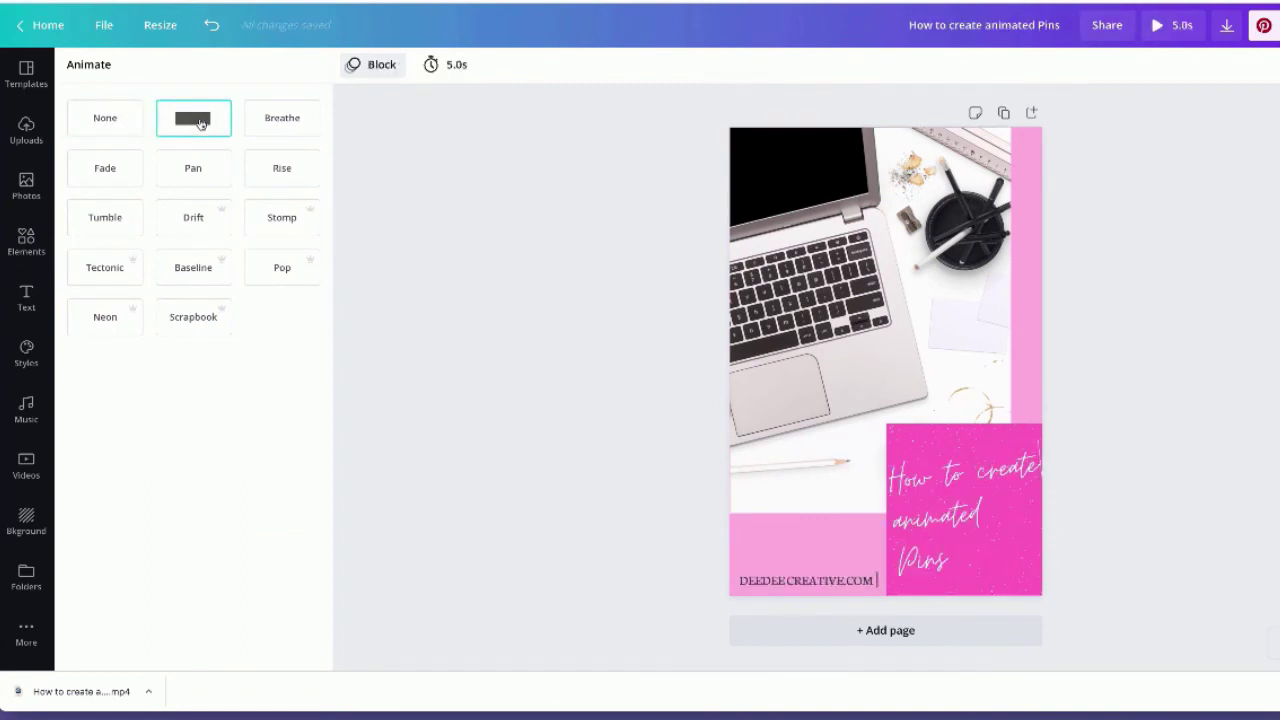
{"action": "left_click", "coordinate": [287, 122]}
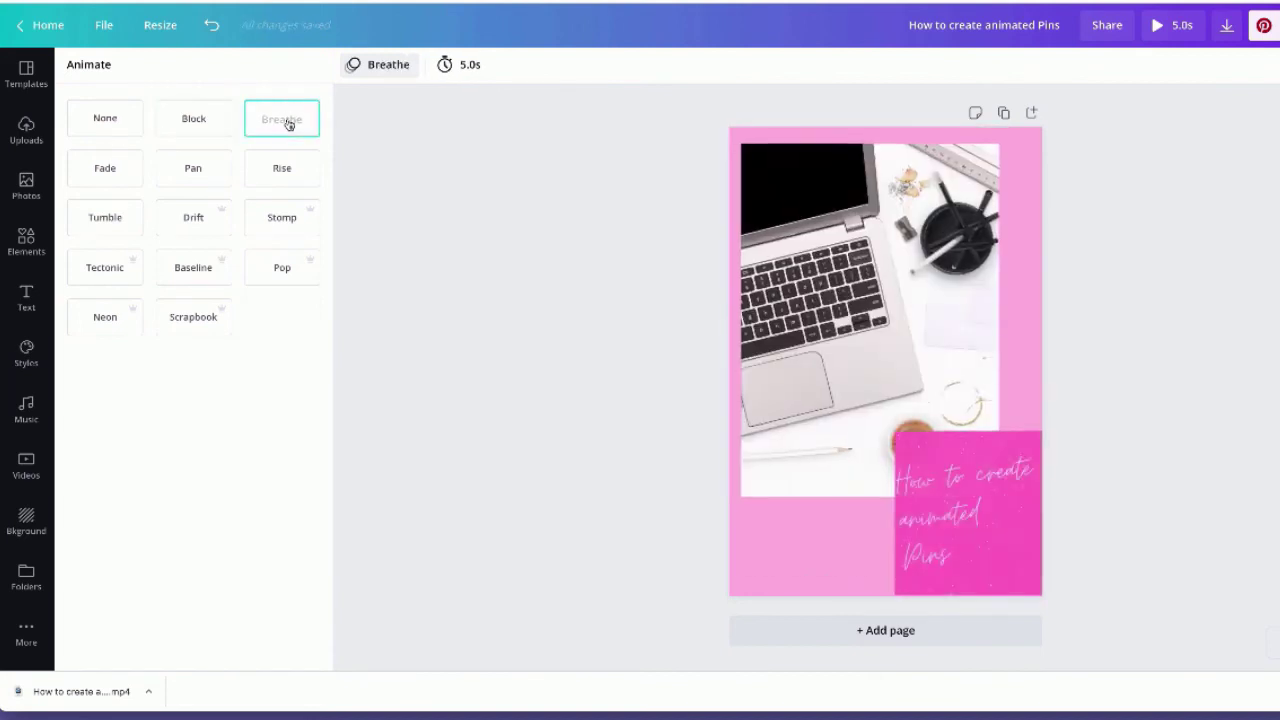
{"action": "left_click", "coordinate": [100, 172]}
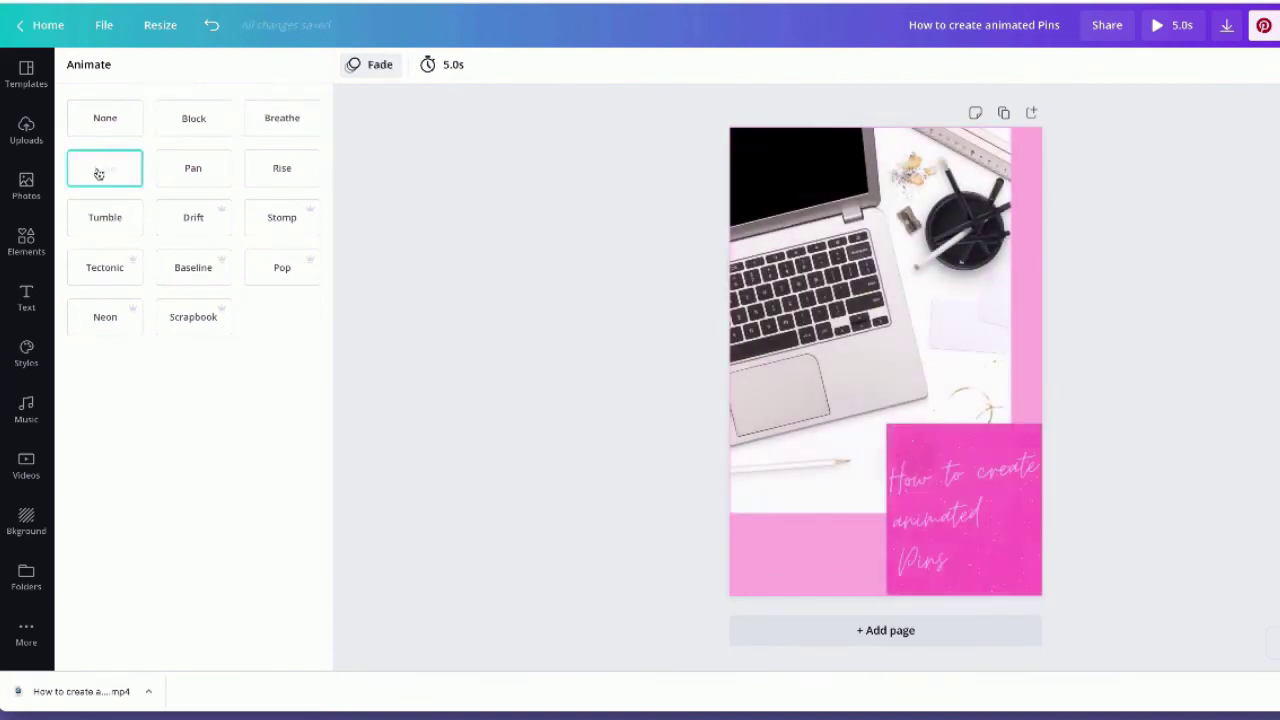
{"action": "left_click", "coordinate": [202, 175]}
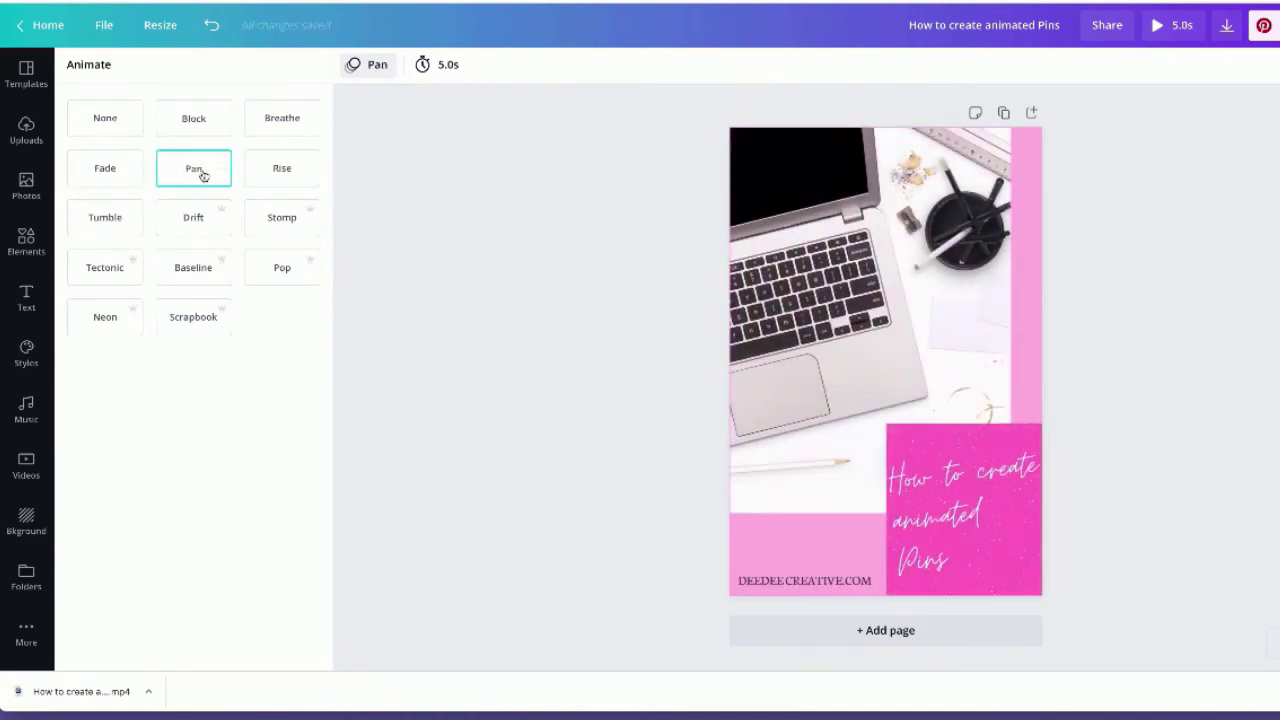
{"action": "left_click", "coordinate": [286, 173]}
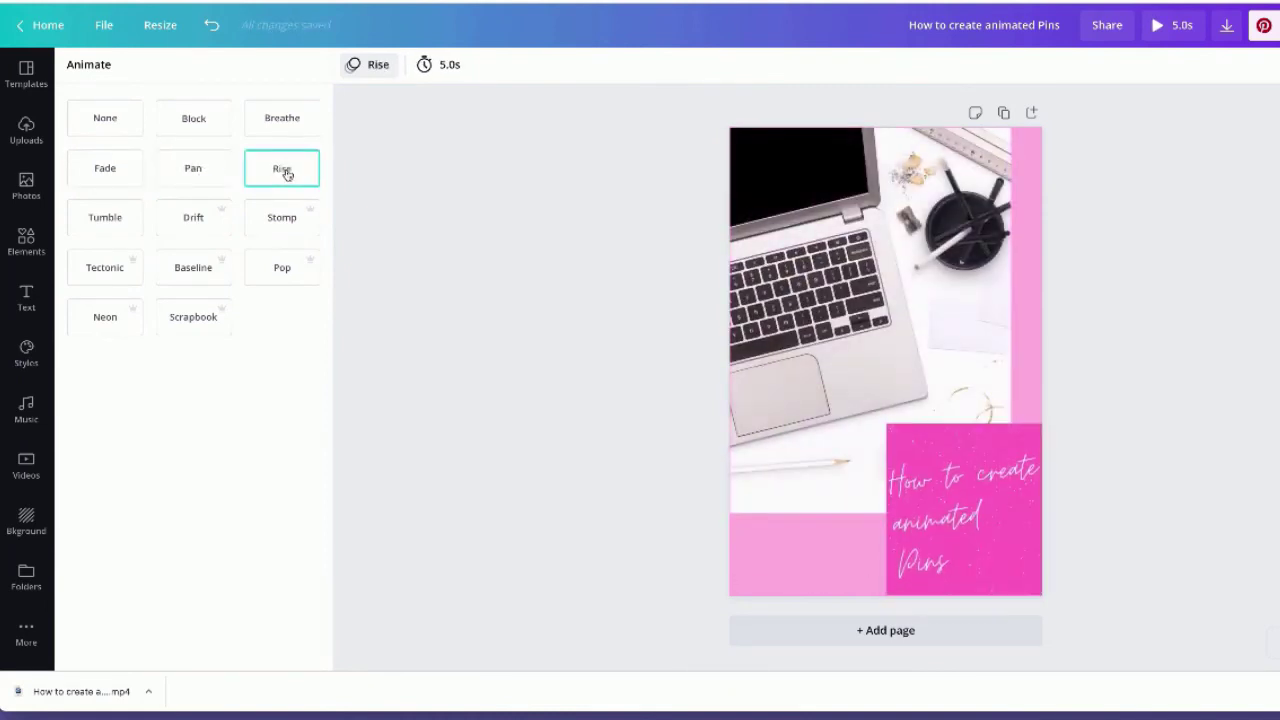
{"action": "left_click", "coordinate": [107, 217]}
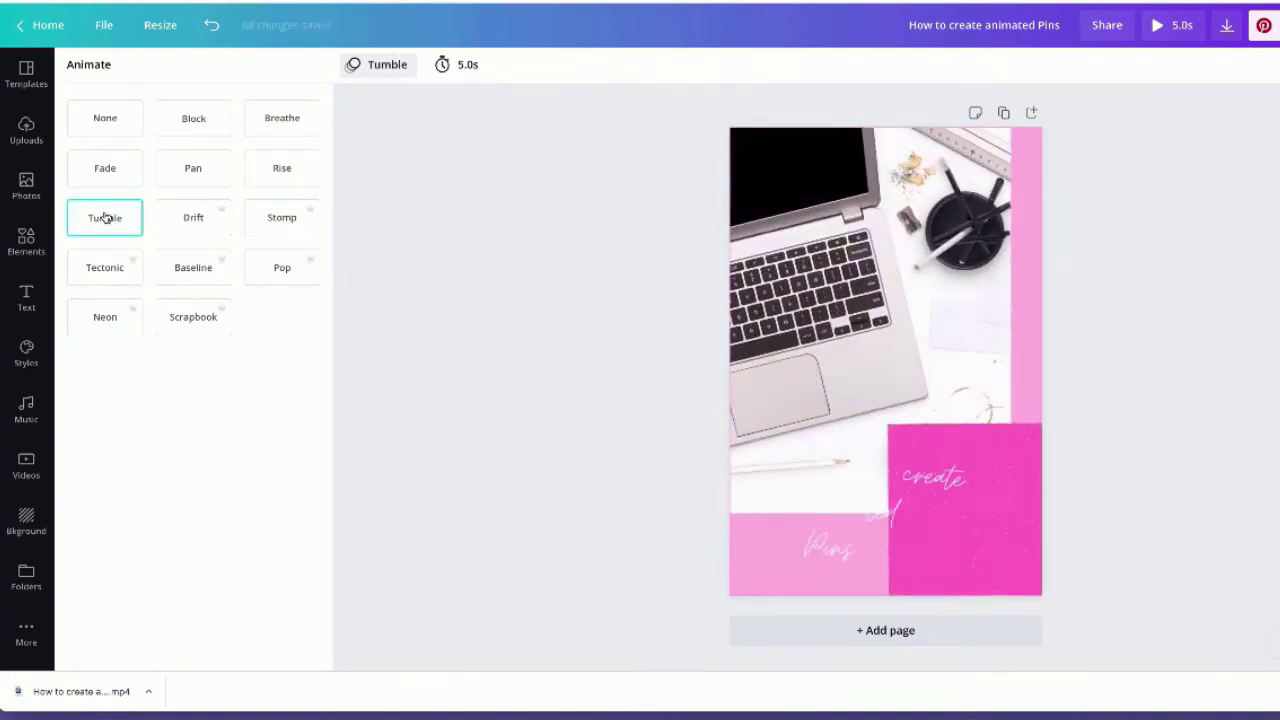
Try the Drift, Stomp, Tectonic, Baseline, Pop and Neon page animations in turn, ending with Scrapbook applied to the pin.
{"action": "left_click", "coordinate": [196, 221]}
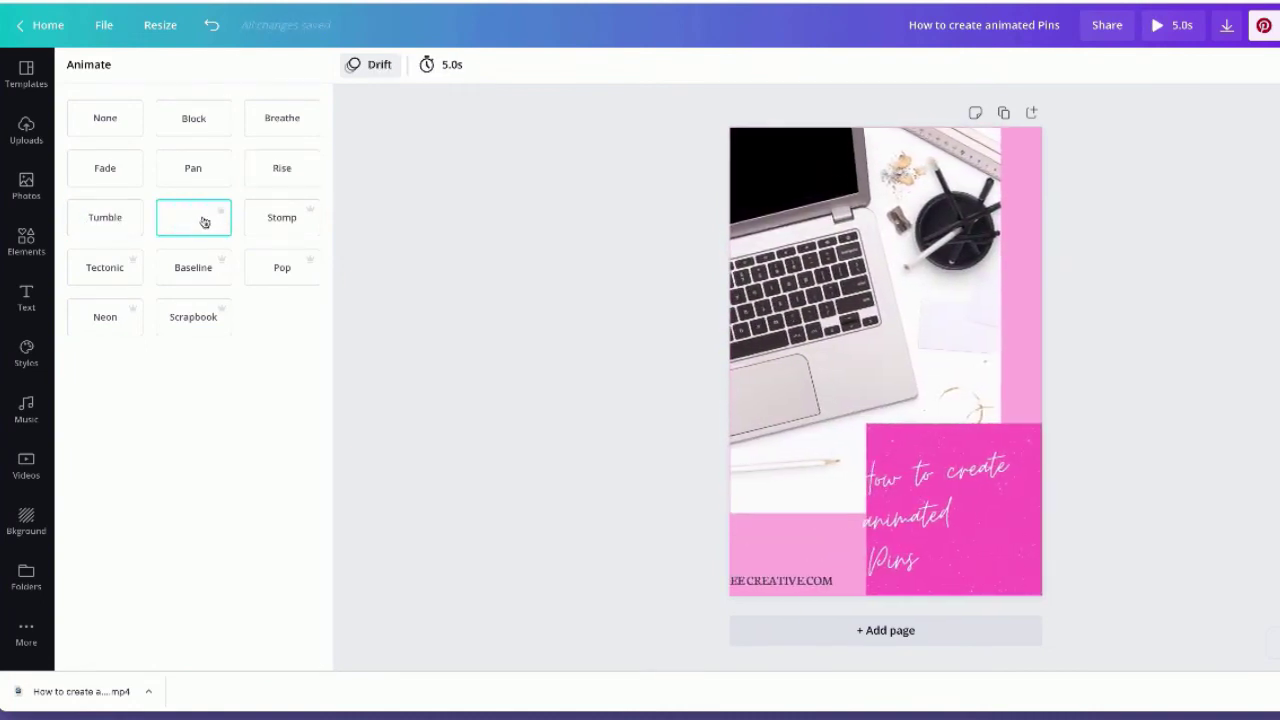
{"action": "left_click", "coordinate": [281, 218]}
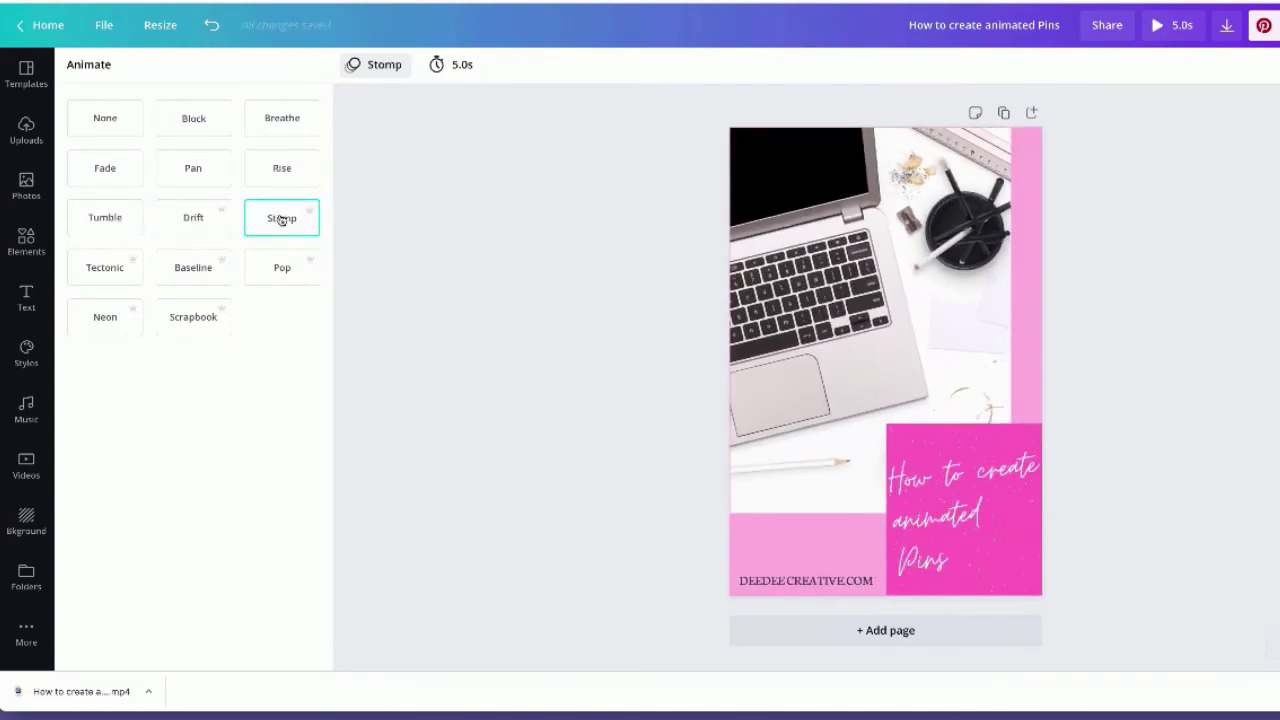
{"action": "left_click", "coordinate": [95, 272]}
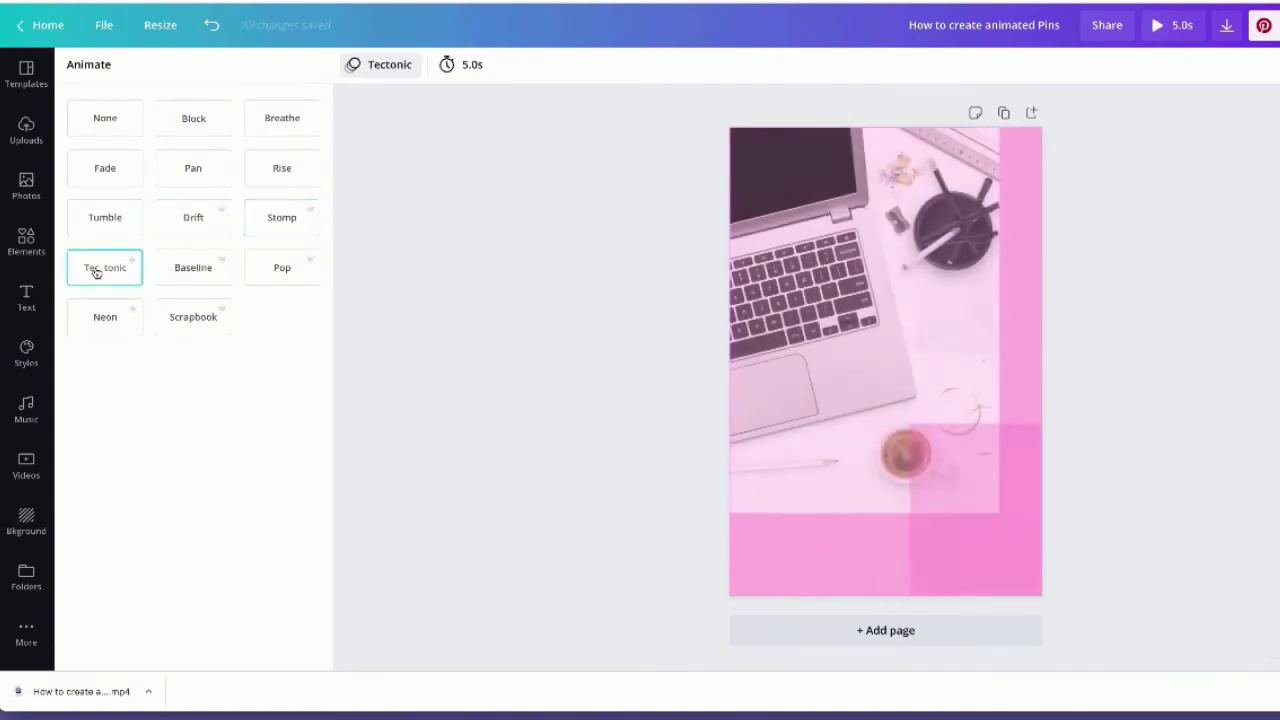
{"action": "left_click", "coordinate": [189, 274]}
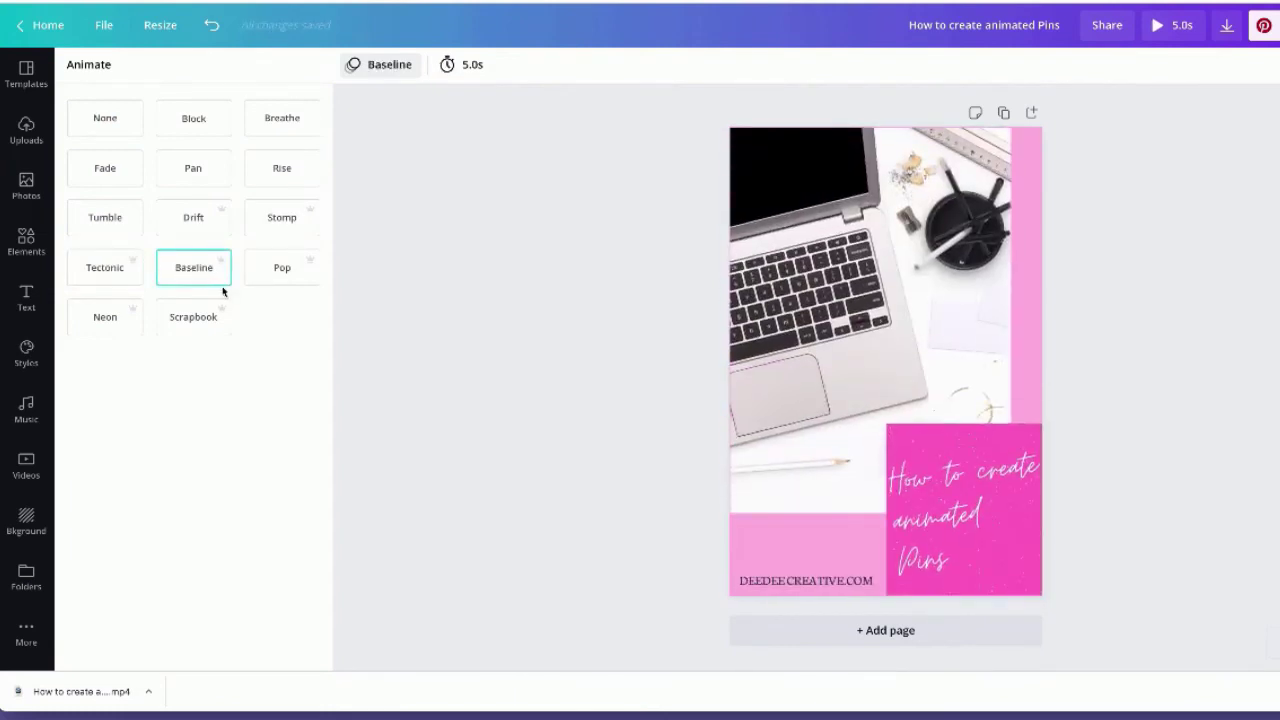
{"action": "left_click", "coordinate": [282, 271]}
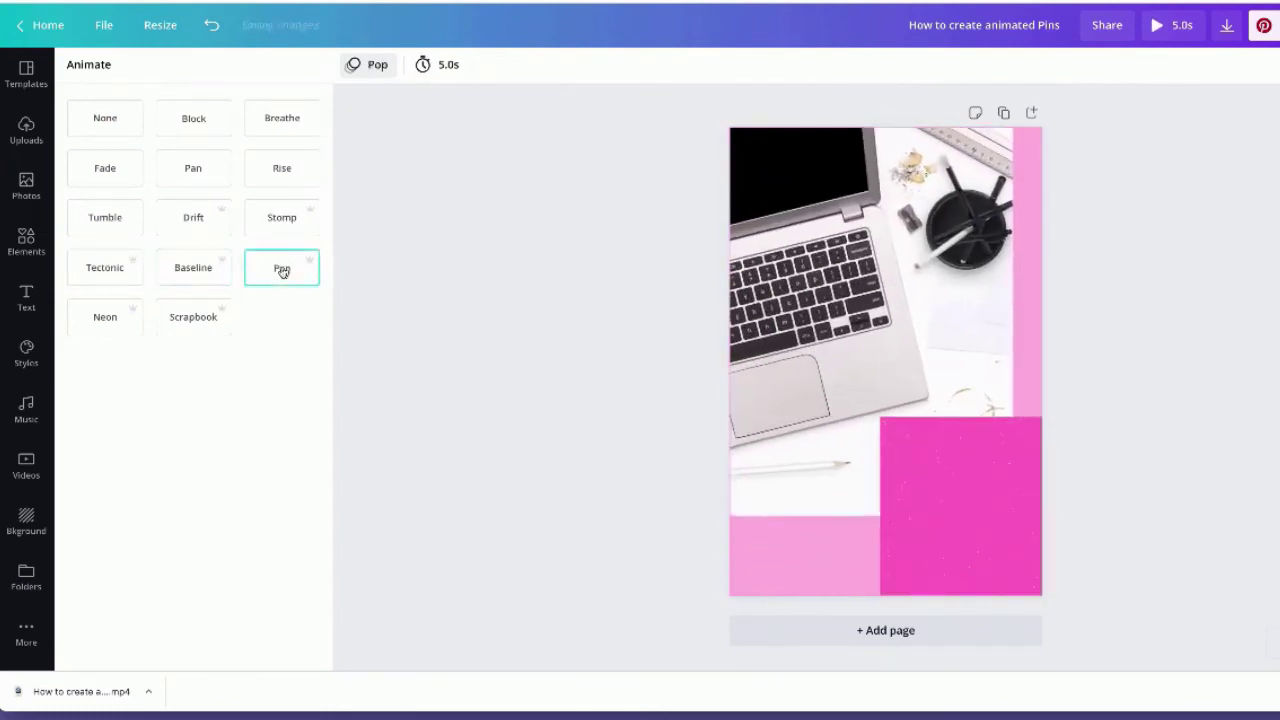
{"action": "left_click", "coordinate": [102, 318]}
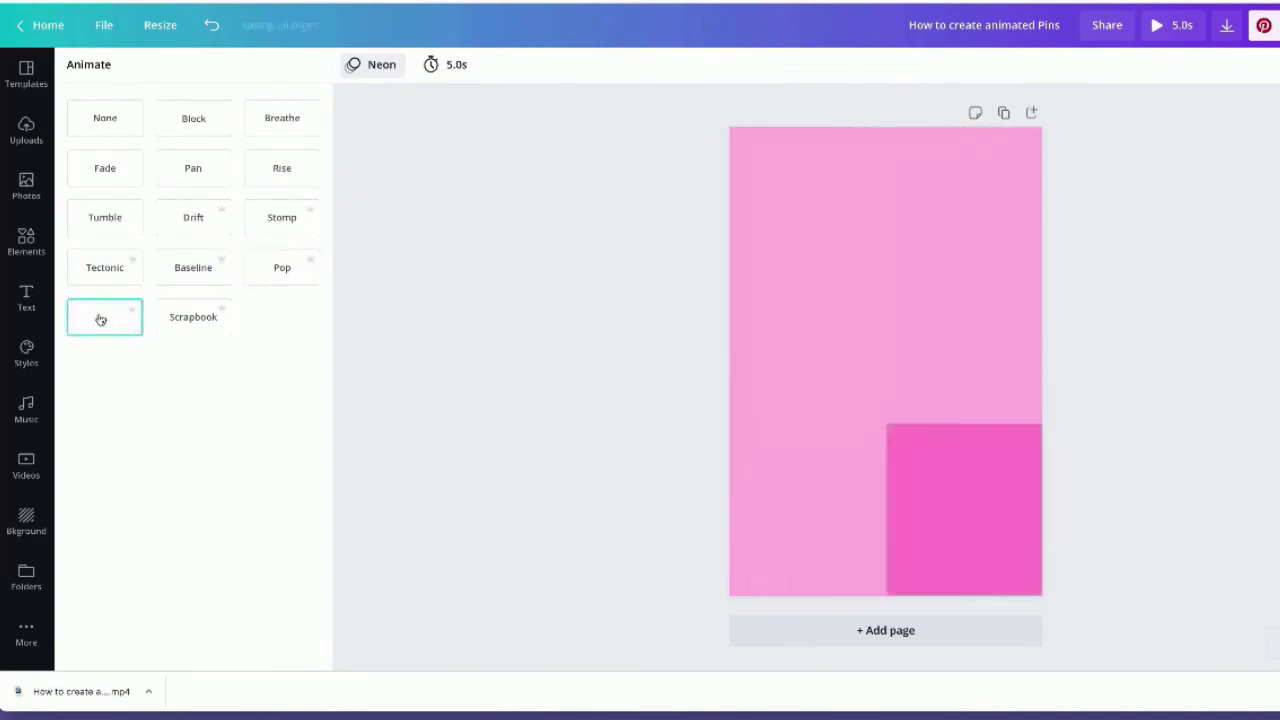
{"action": "left_click", "coordinate": [198, 322]}
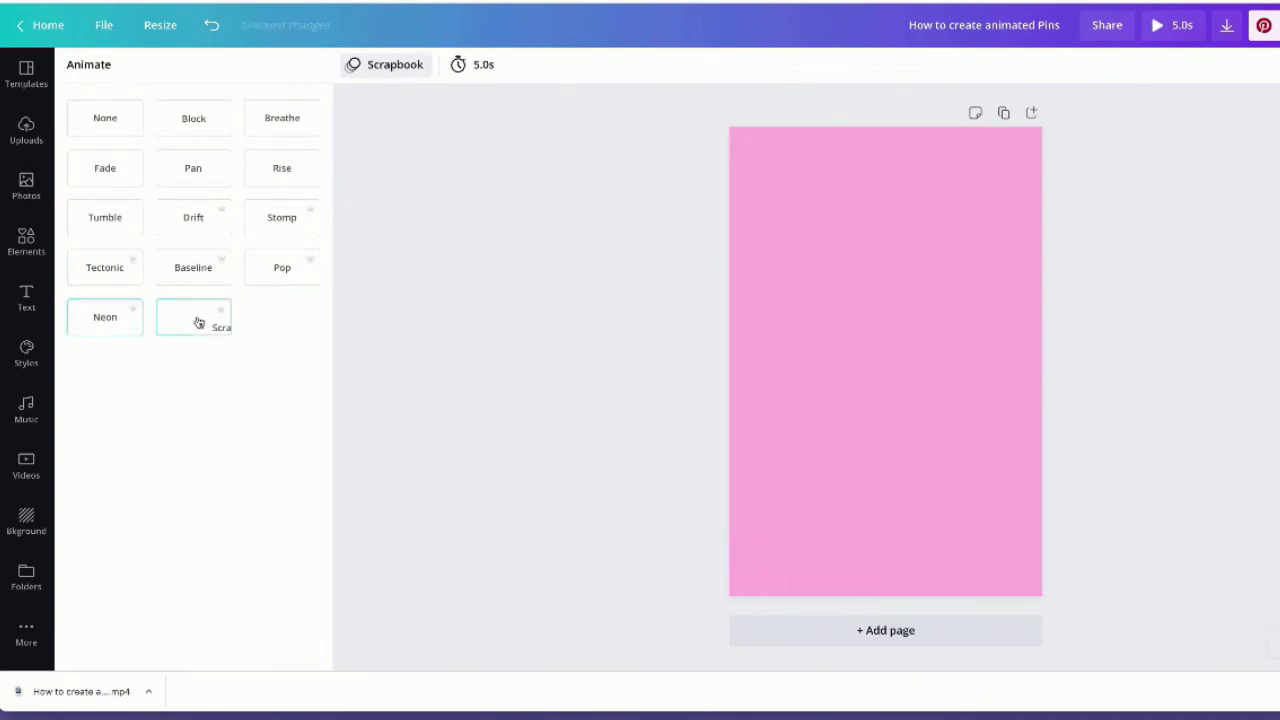